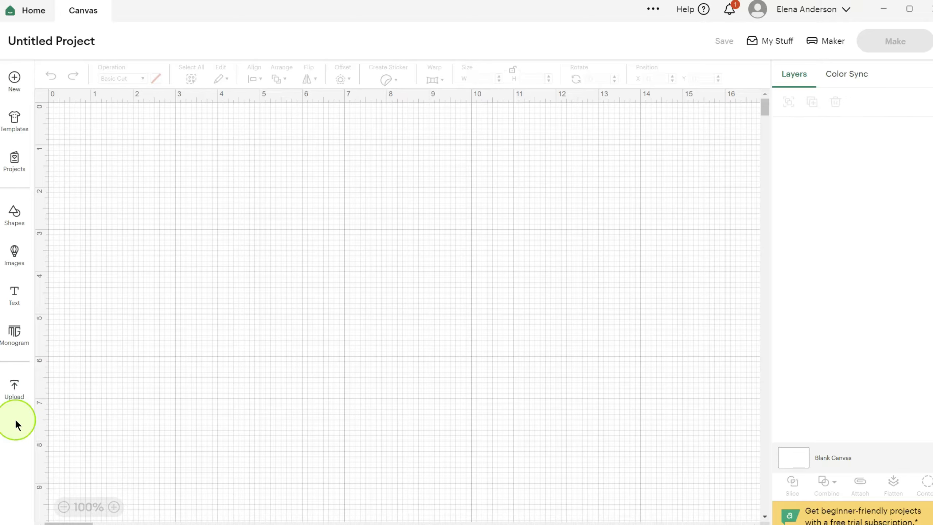
- Choose the file "Fathers Day A2 Foldable Box Card - BlackSheep303" from the MyDesigns folder for a new image upload
click(13, 396)
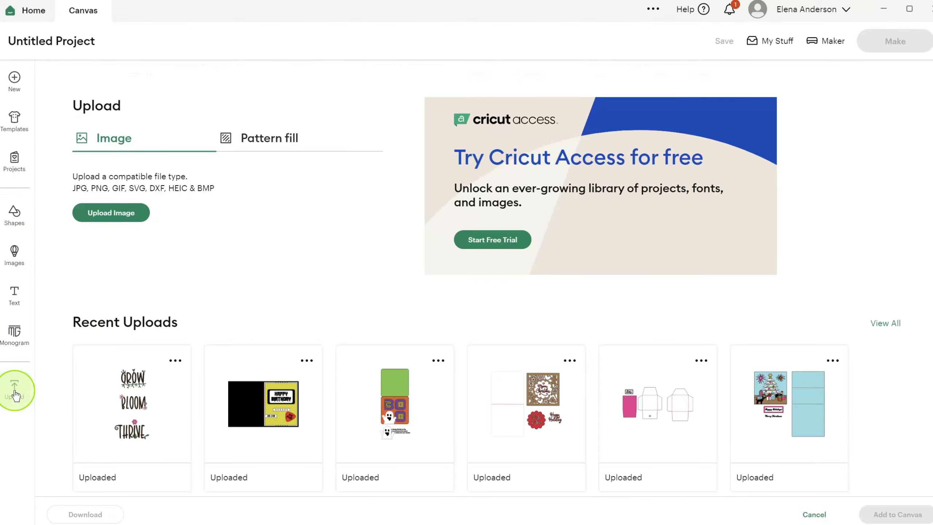
click(117, 214)
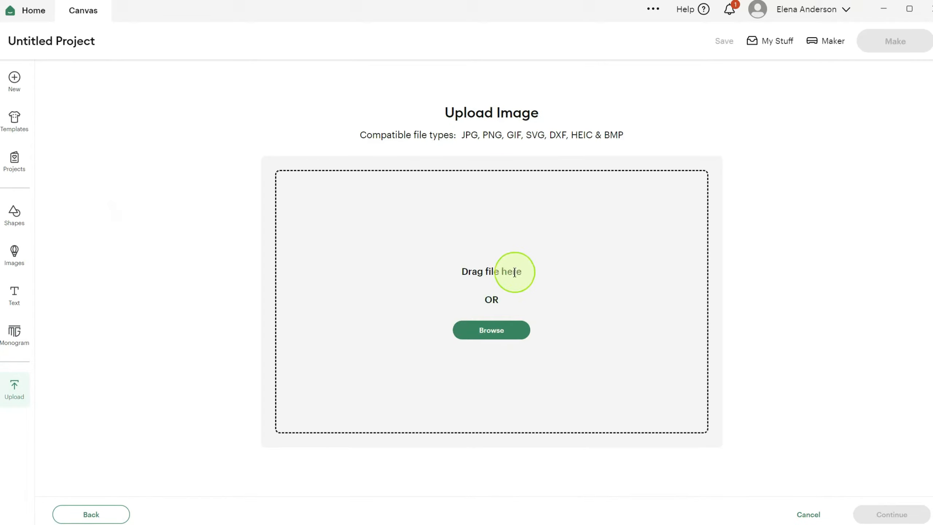
click(489, 330)
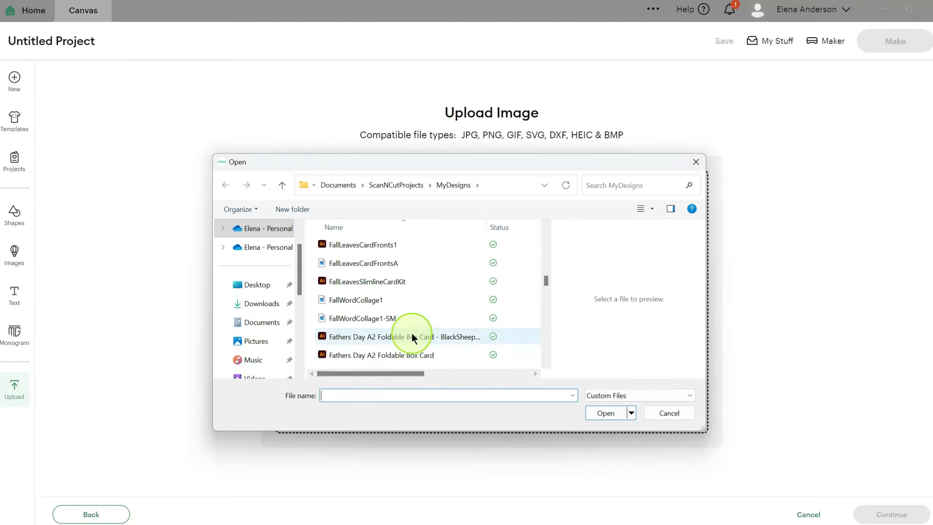
click(401, 337)
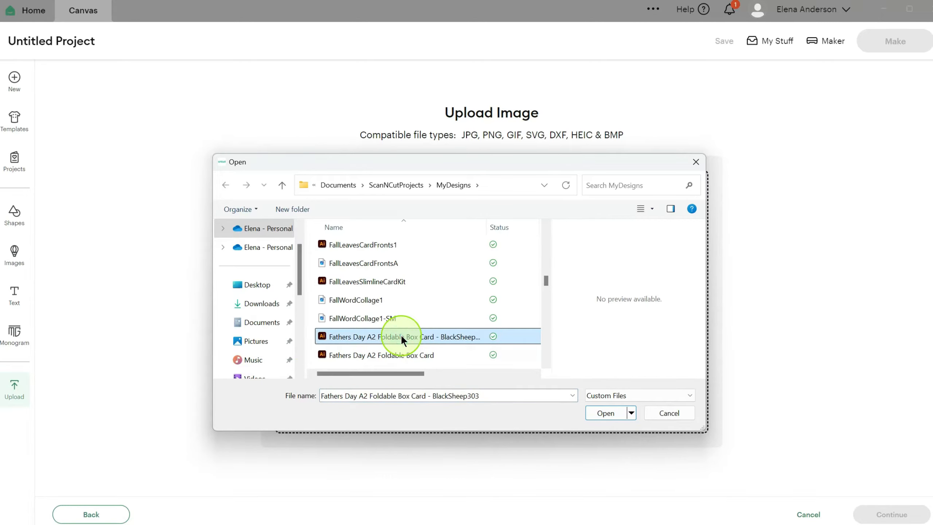
click(604, 414)
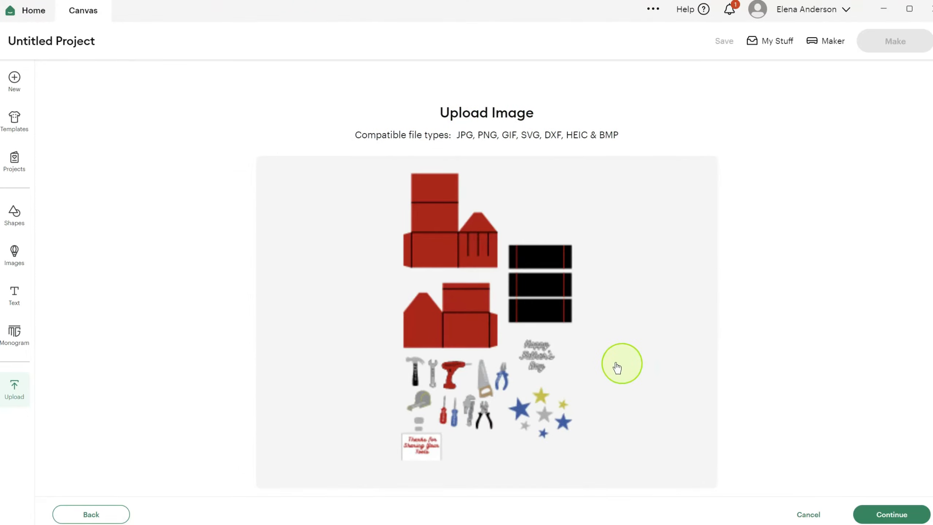
- Upload the chosen design onto the canvas and ungroup it into separate pieces
click(890, 516)
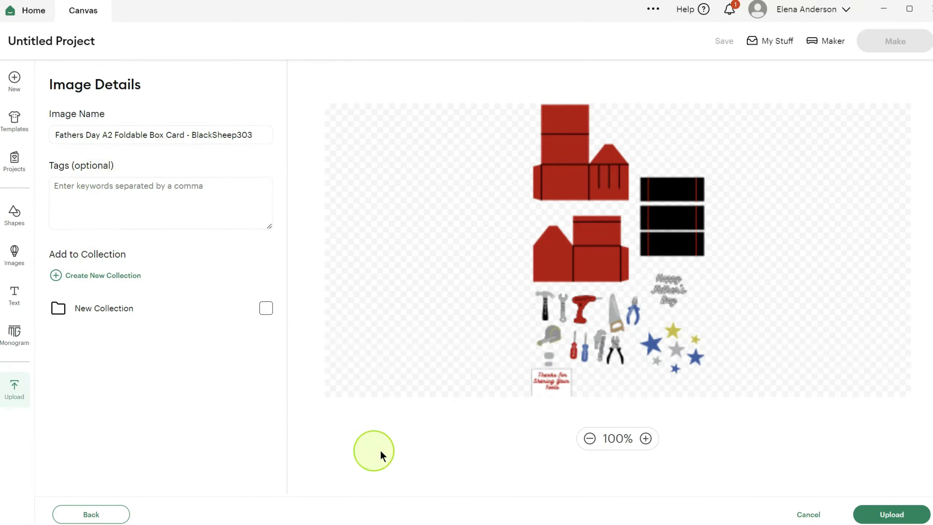
click(891, 515)
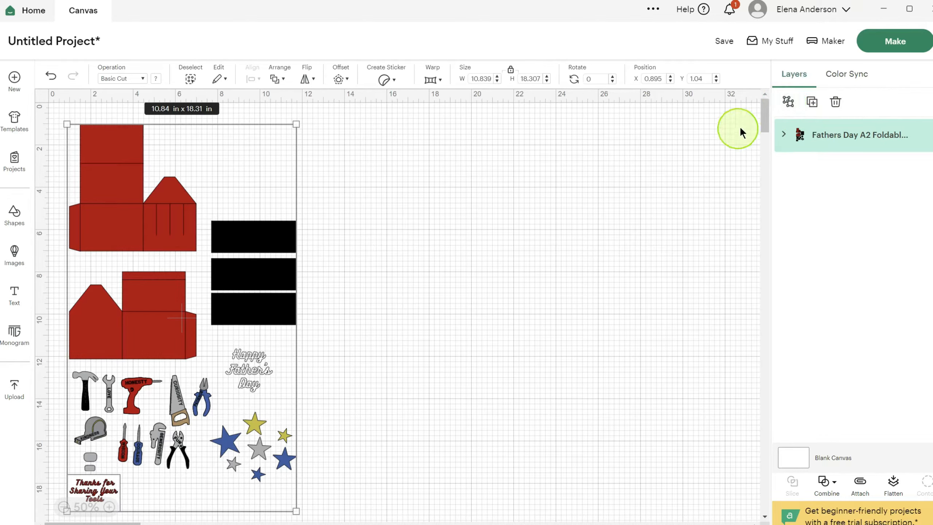
click(789, 103)
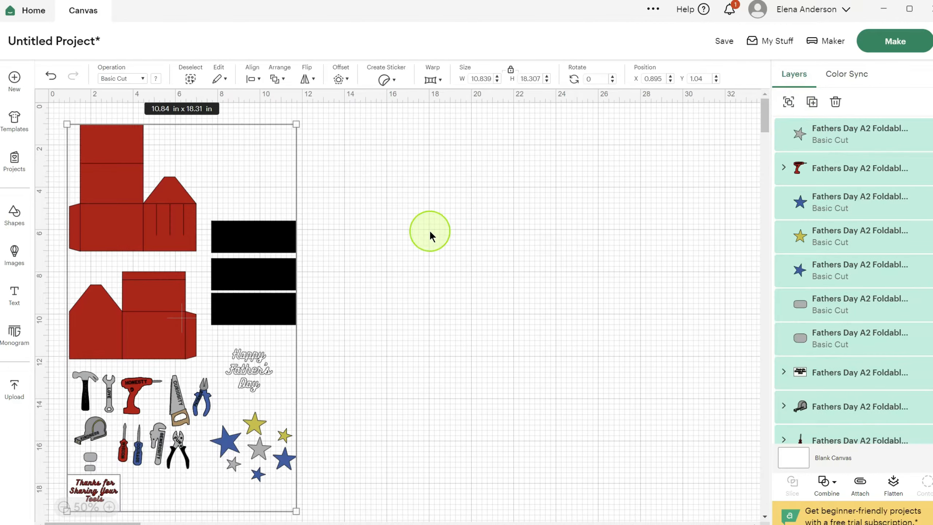
click(429, 230)
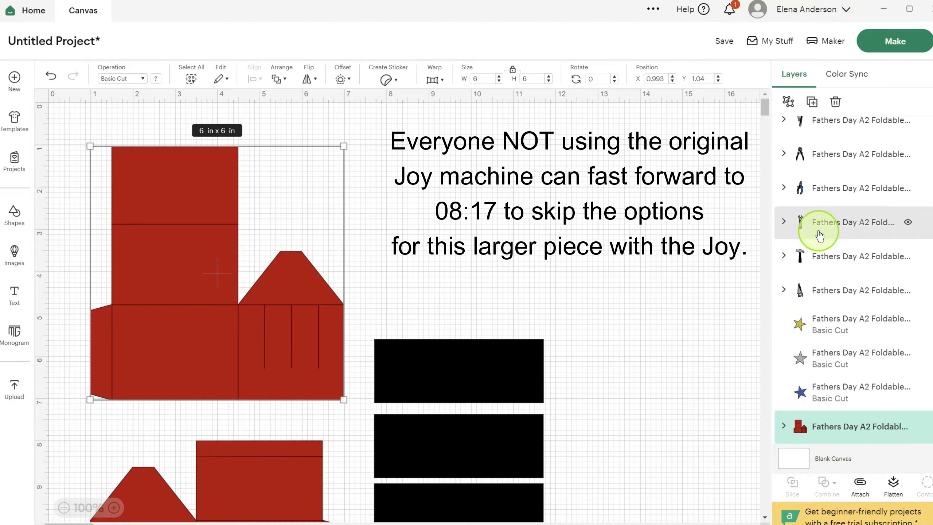
- Hide the large red box piece on the canvas and show it again
scroll(822, 223, down, 3)
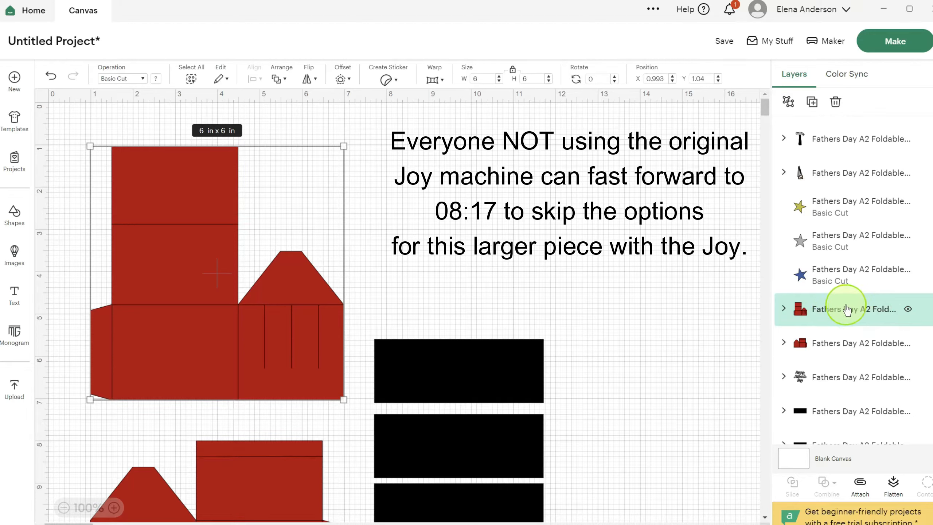
click(908, 311)
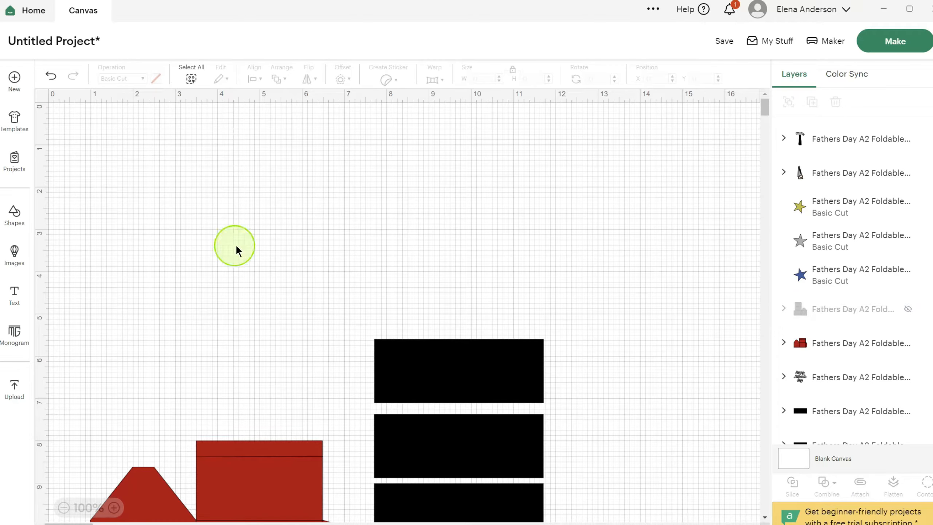
click(830, 309)
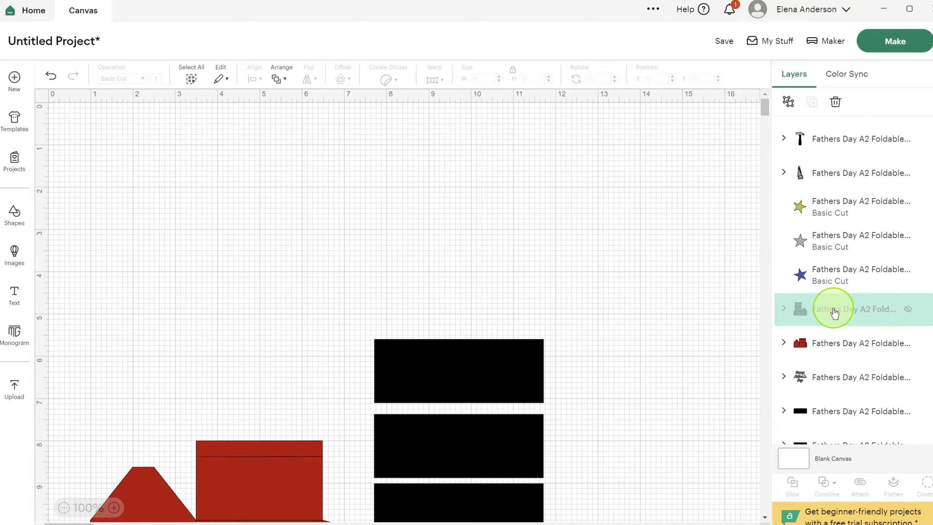
click(908, 311)
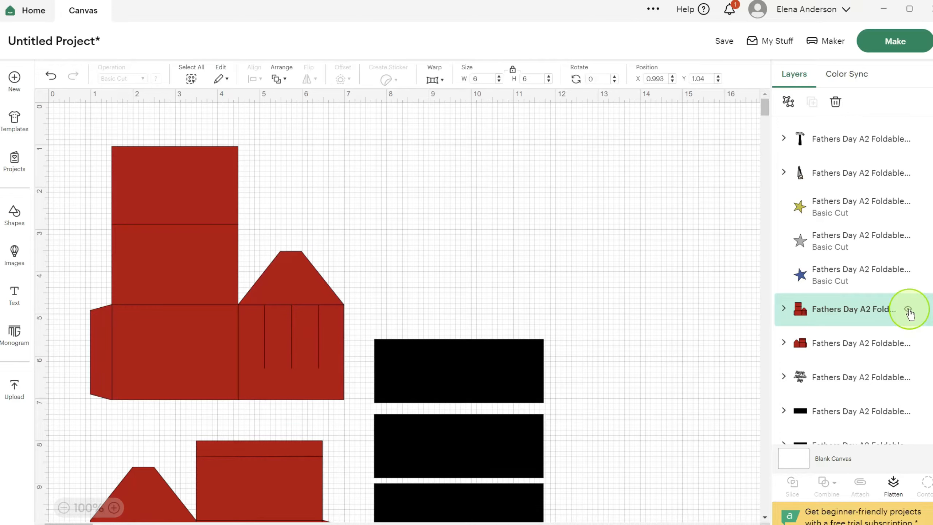
- Place a horizontally flipped duplicate of the smaller red box piece above the black rectangles, at about X 7.94, Y 0.45 in
scroll(459, 235, down, 3)
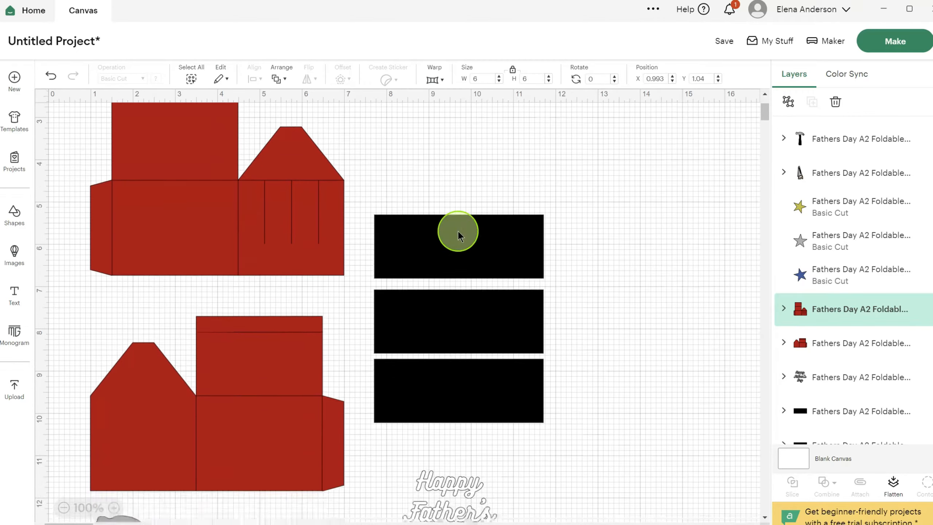
scroll(458, 230, down, 1)
click(229, 393)
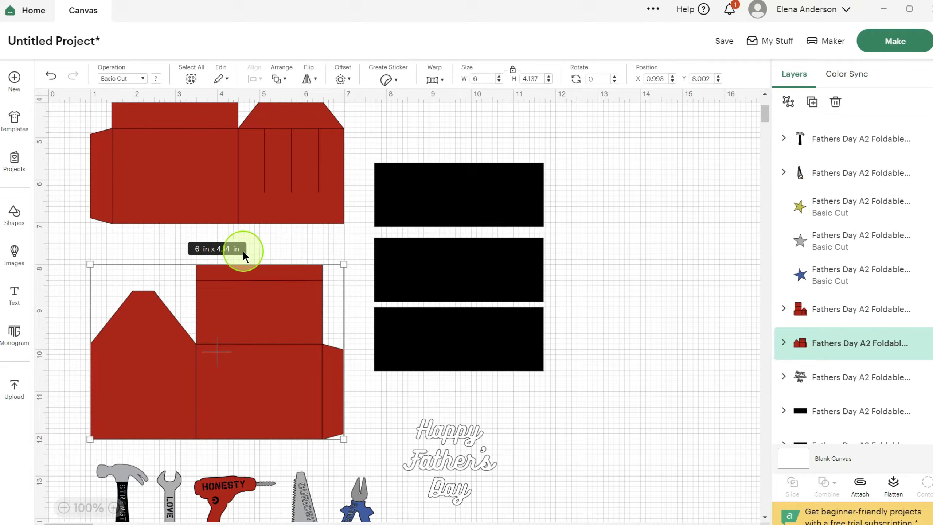
click(810, 102)
drag(275, 394, 551, 171)
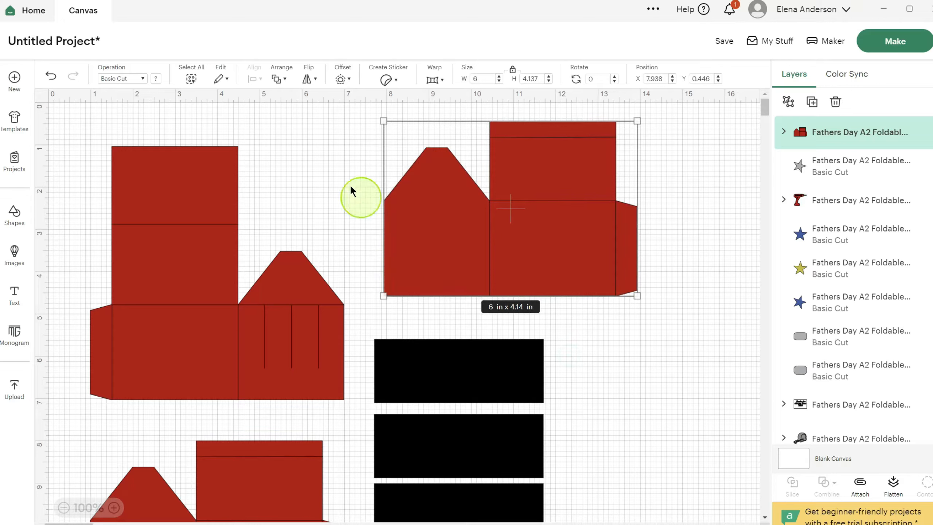
click(316, 82)
click(322, 100)
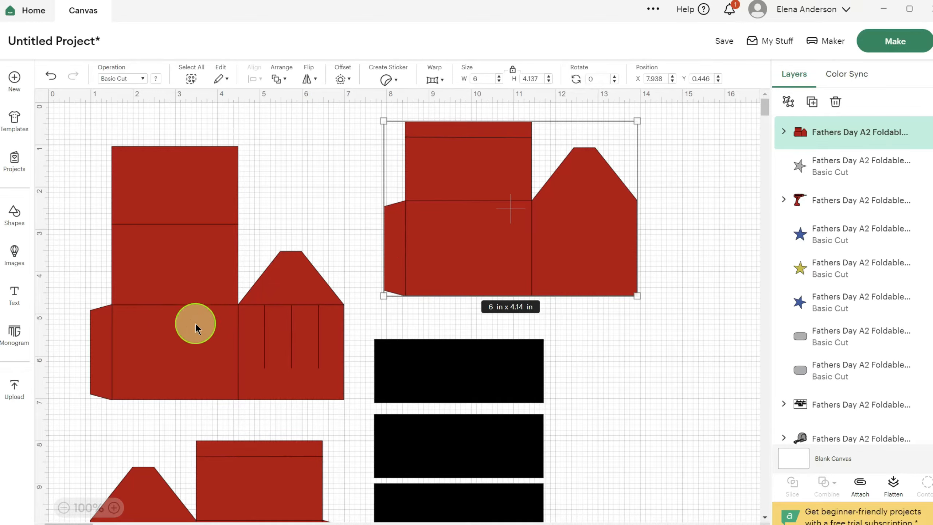
- Expand the large red box piece's layer group and check which lines its individual line layers represent
click(194, 337)
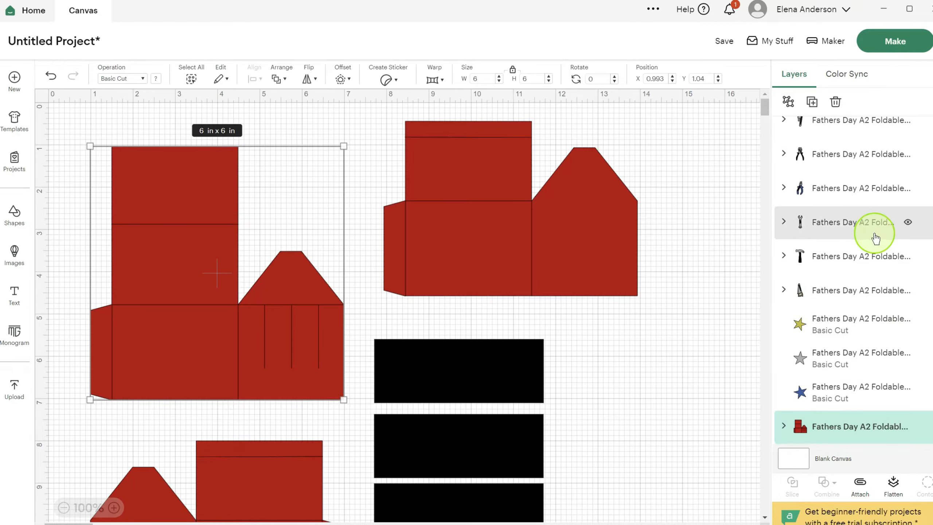
scroll(873, 236, down, 2)
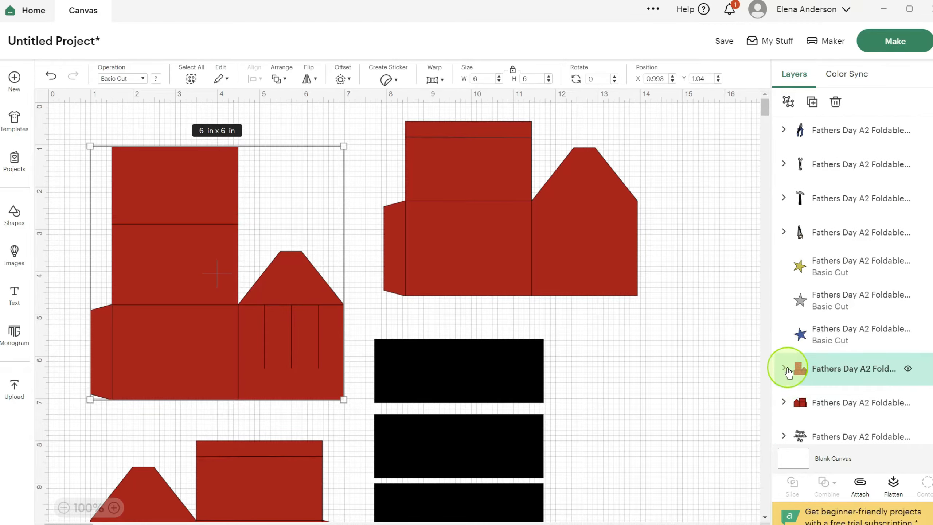
click(785, 369)
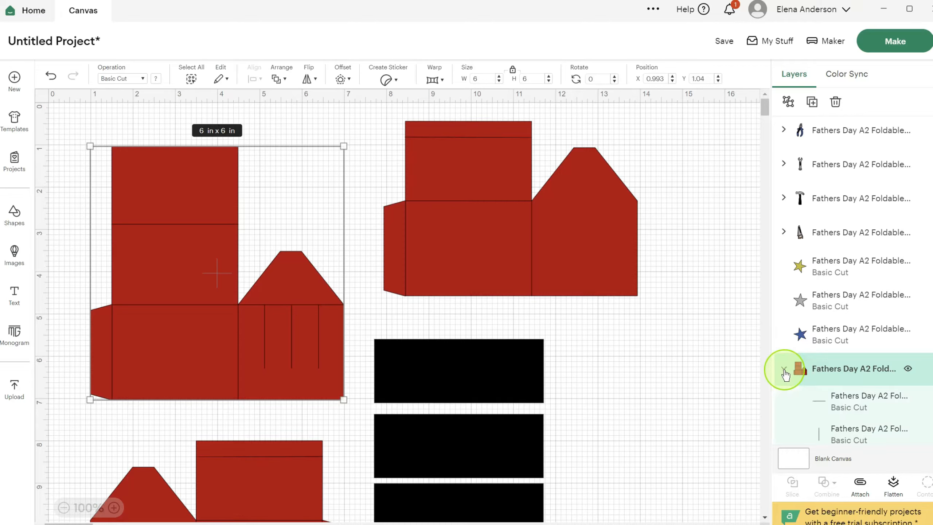
scroll(859, 231, down, 5)
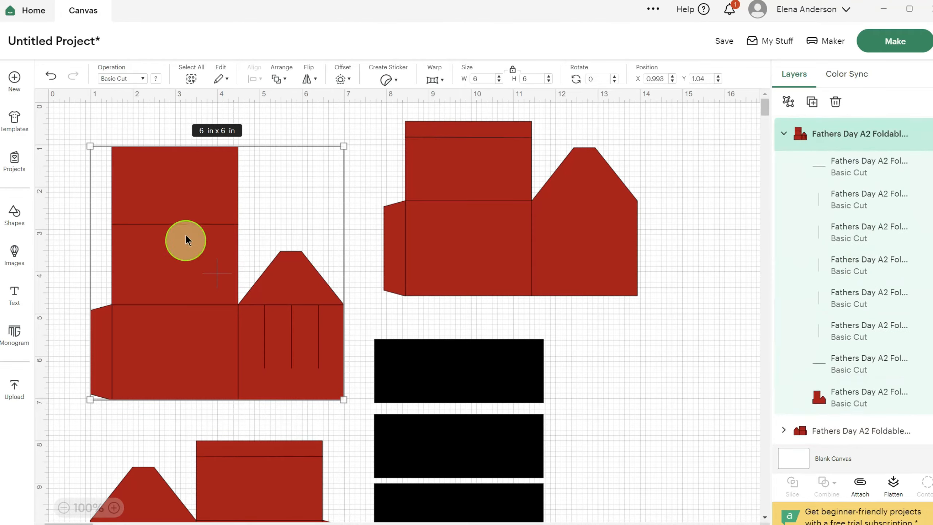
click(365, 308)
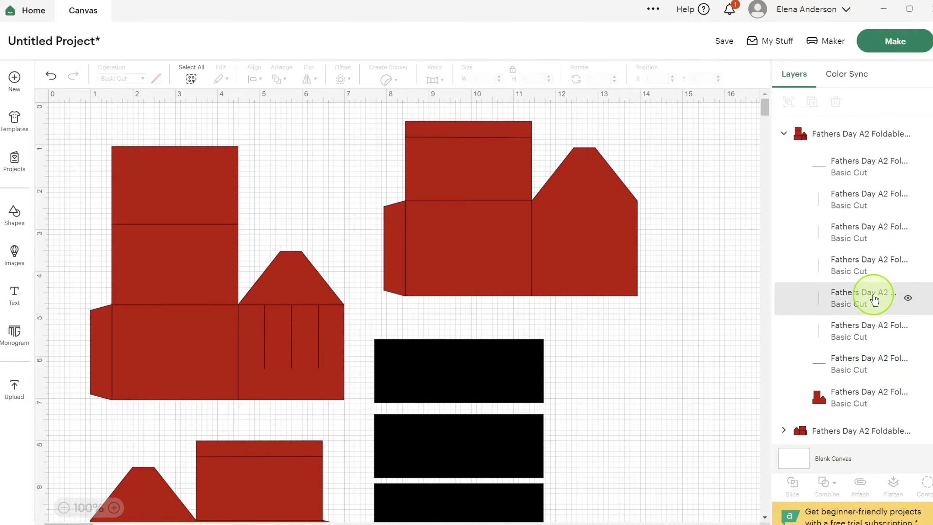
click(862, 170)
click(858, 207)
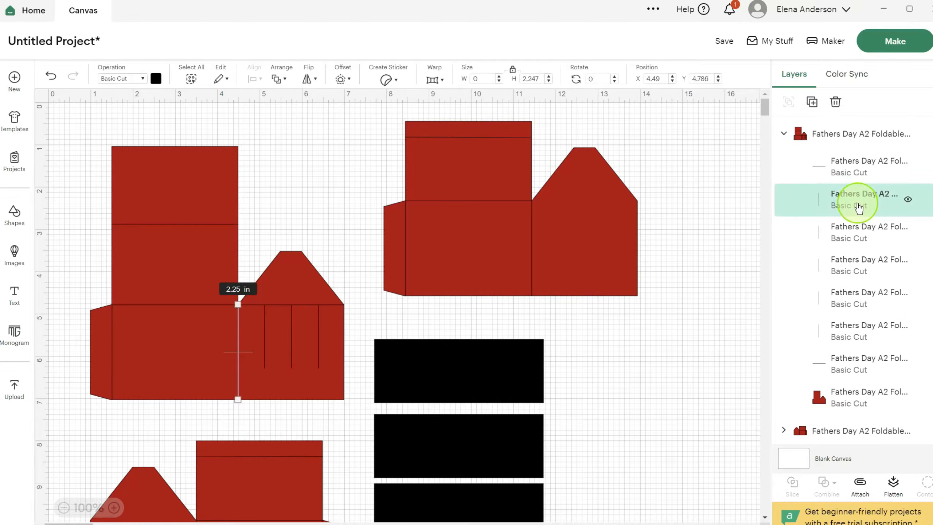
click(856, 233)
- Duplicate the three short vertical slot lines and the long horizontal line above them from the large red box piece
click(861, 262)
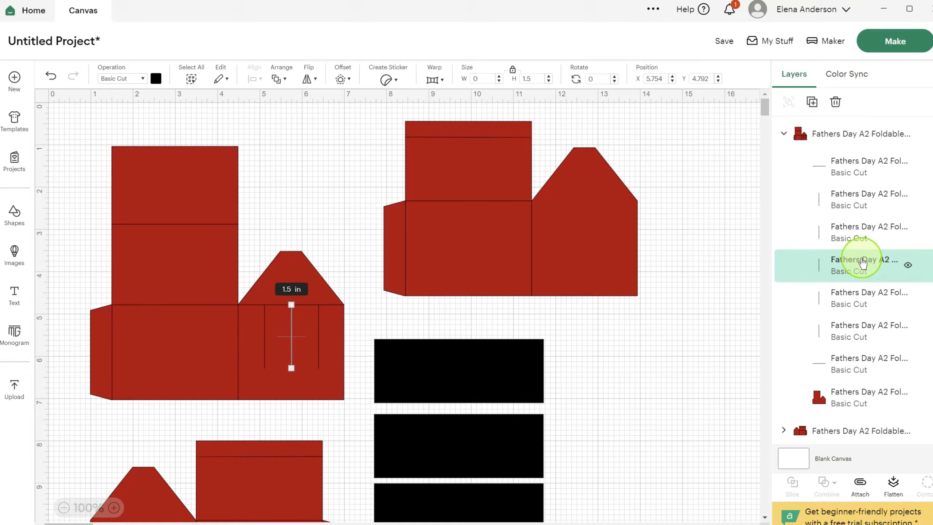
shift+click(859, 296)
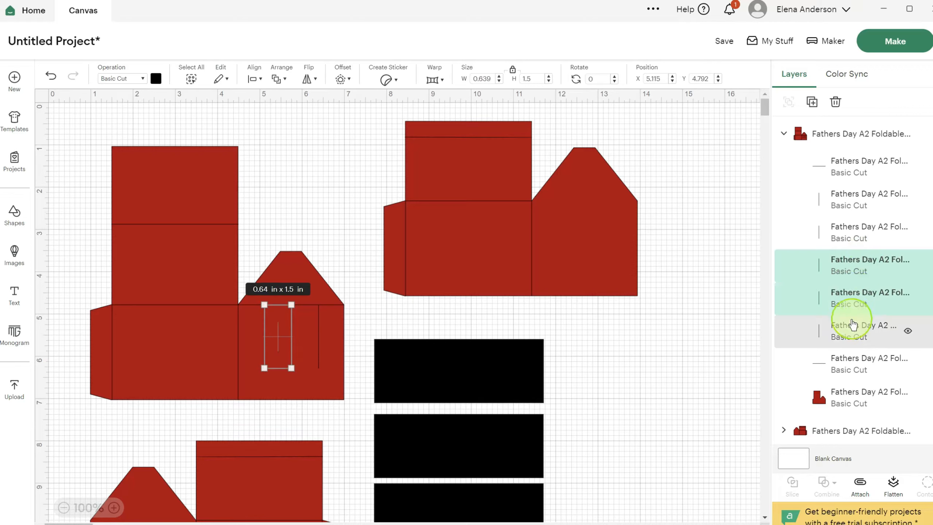
shift+click(853, 332)
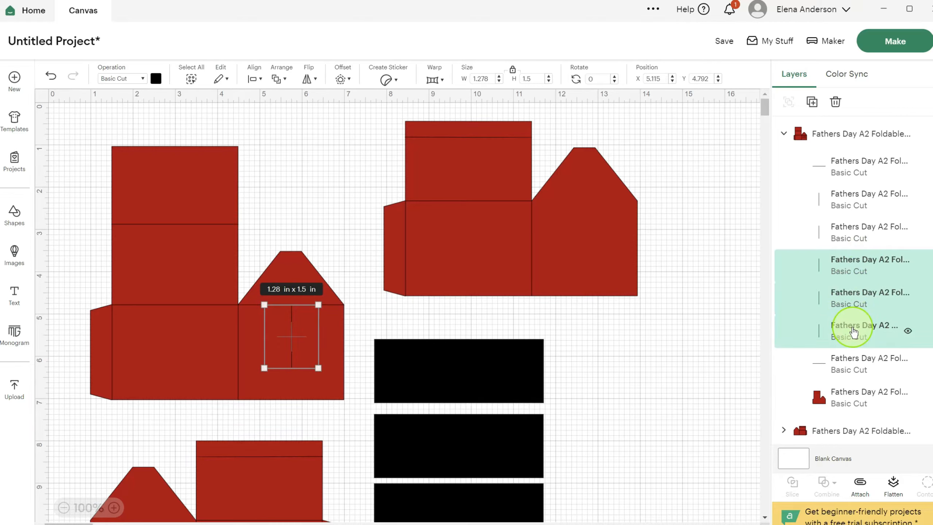
shift+click(853, 363)
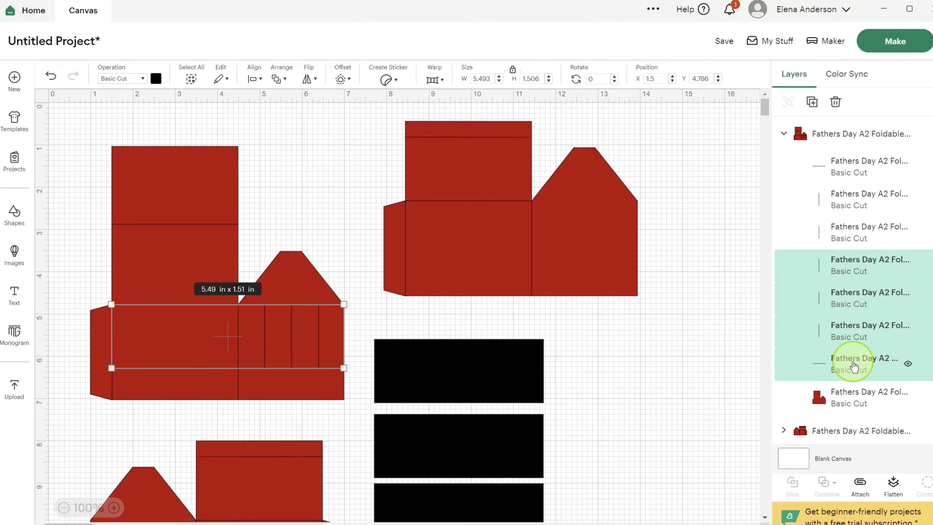
click(812, 105)
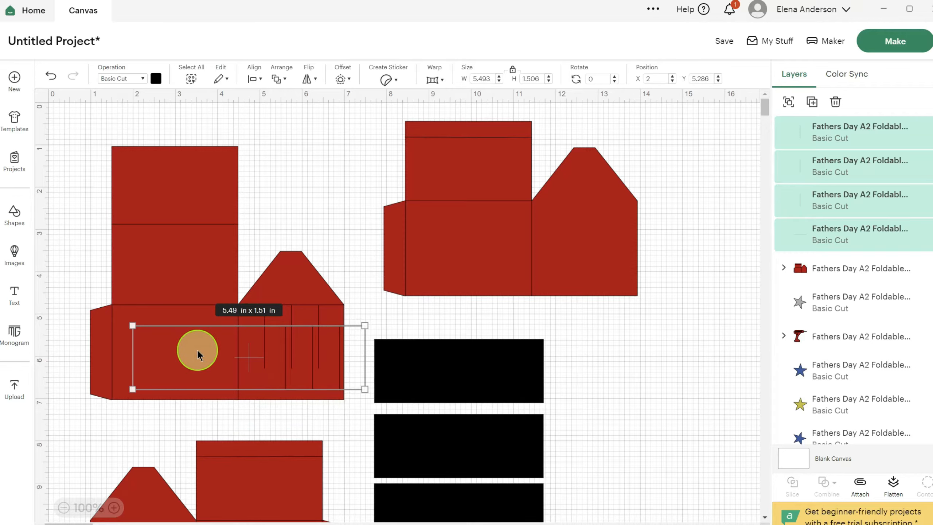
- Nudge the duplicated lines sideways to about X 3.15 in, keeping them level
key(Right)
key(Right)
key(Right)
key(Right)
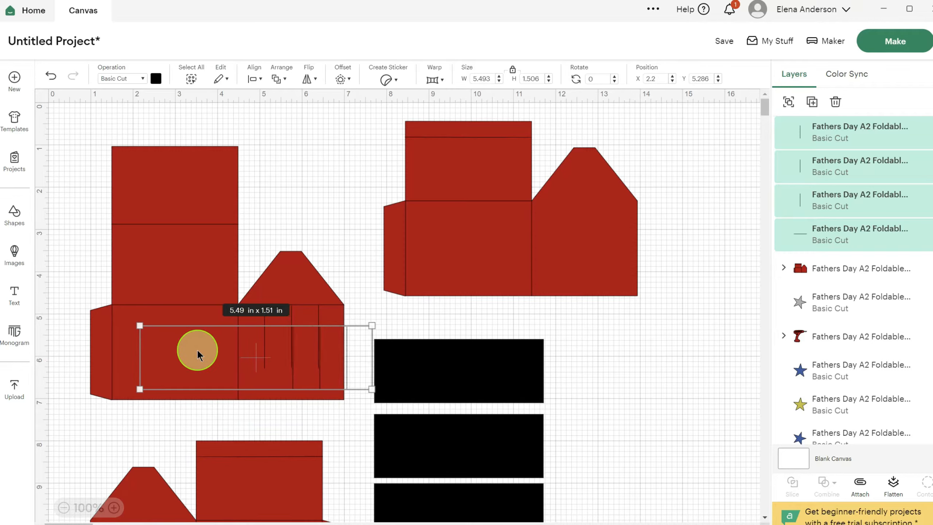
key(Right)
key(Right)
key(Right)
key(Right)
key(Right)
key(Right)
key(Right)
key(Right)
key(Right)
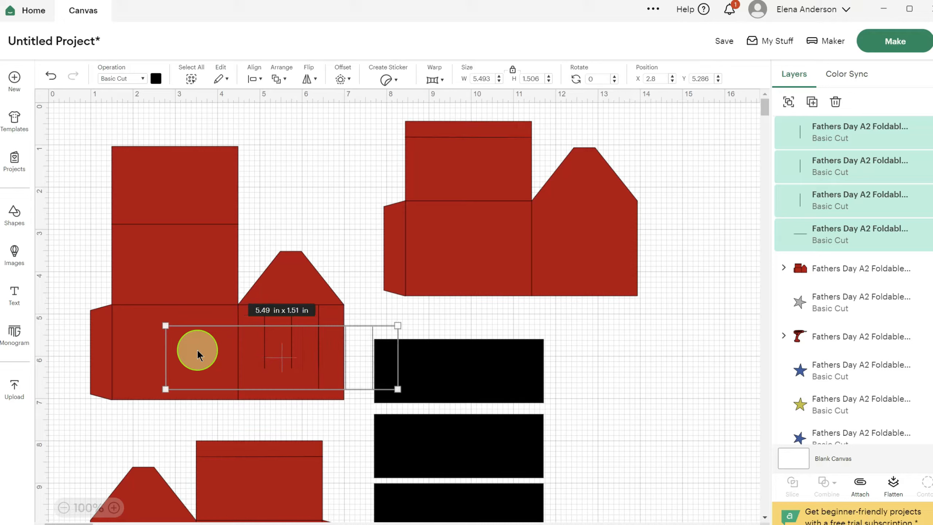
key(Right)
key(Right)
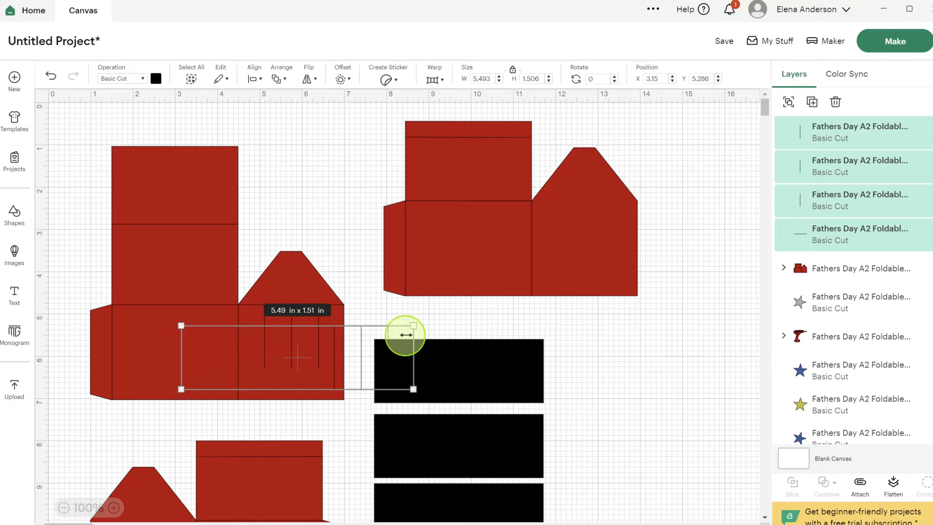
- Hide the large red box piece and move the topmost black rectangle away from the copied lines, to about X 11.97, Y 5.72 in
click(175, 250)
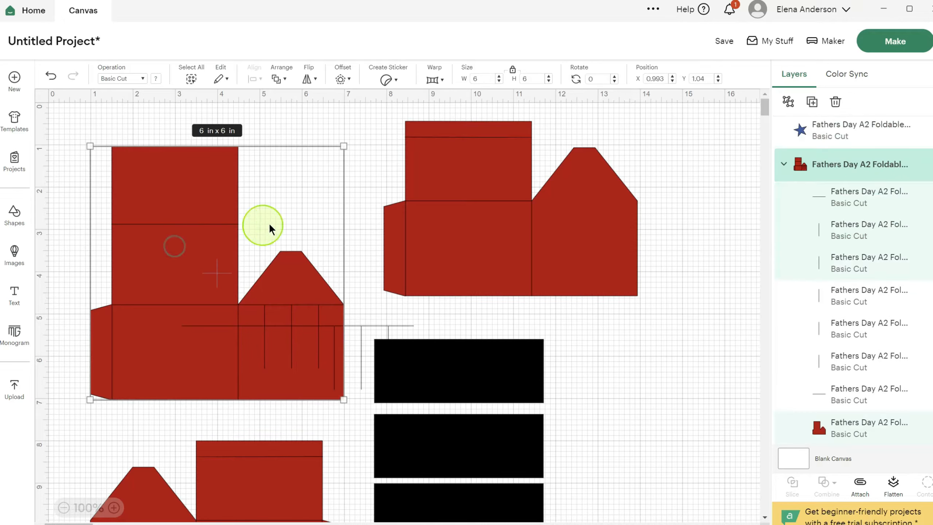
click(908, 167)
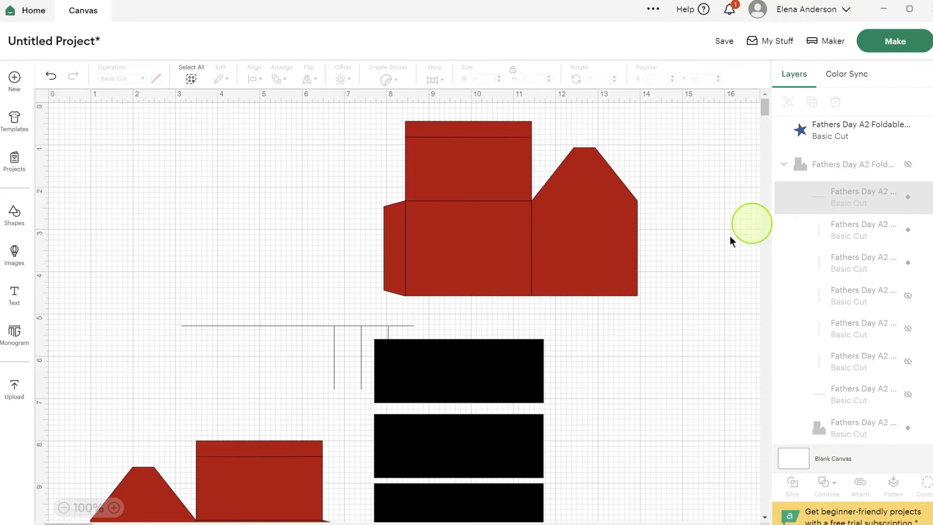
drag(471, 385, 651, 389)
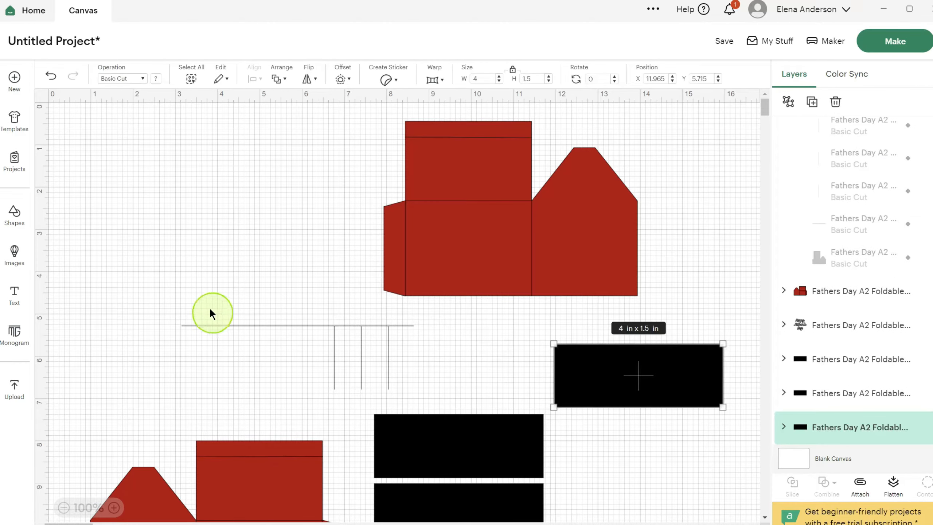
- Group the four copied lines and move them onto the upper red box piece, to about X 8.41, Y 2.34 in
drag(164, 301, 429, 401)
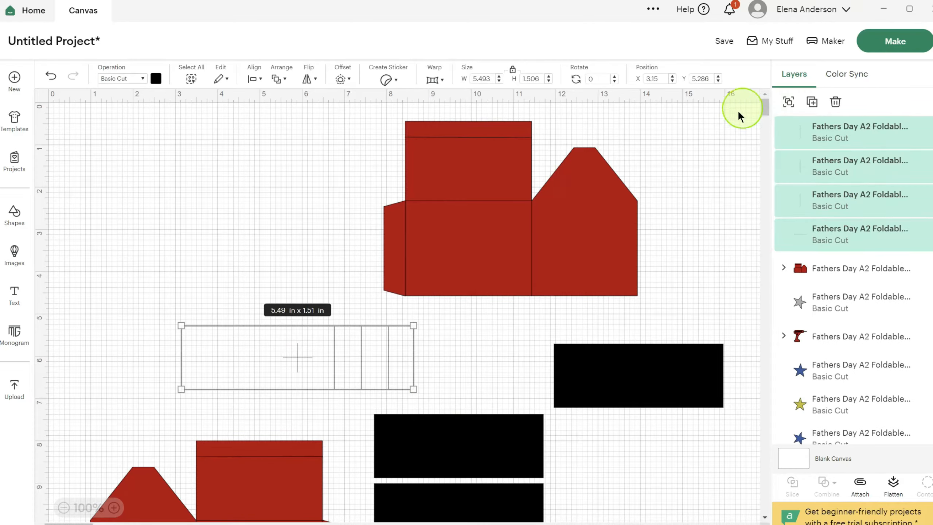
click(789, 104)
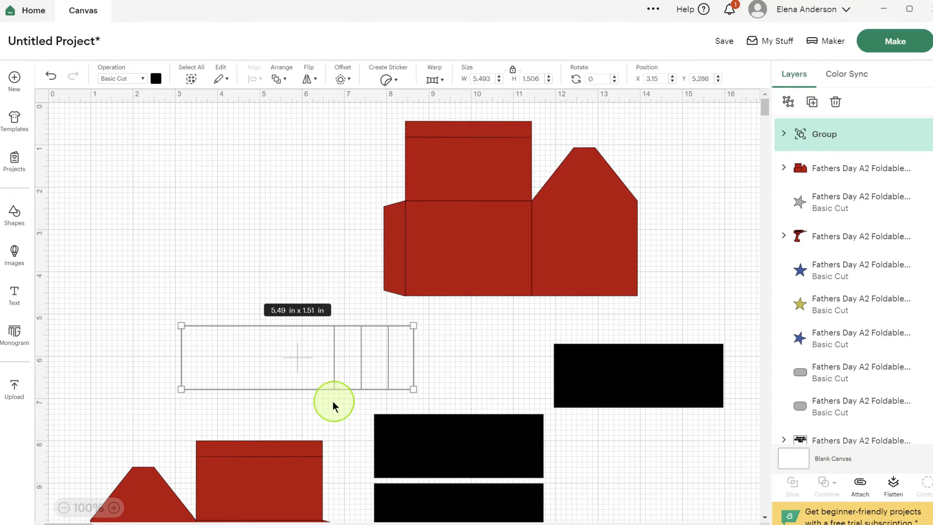
drag(335, 375, 557, 247)
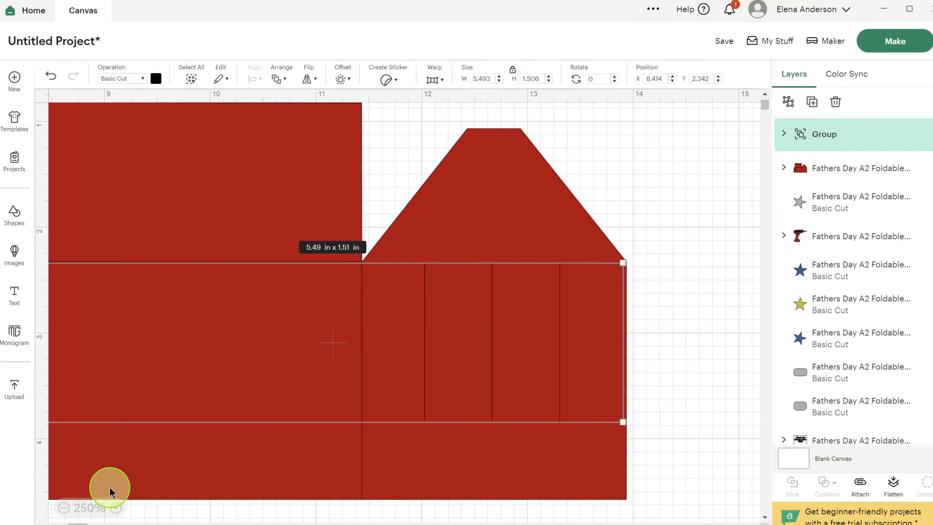
- Nudge the grouped lines sideways to X 8.454 in, aligning their edge with the red box piece, and try a slightly higher position
key(Right)
key(Right)
key(Right)
key(Right)
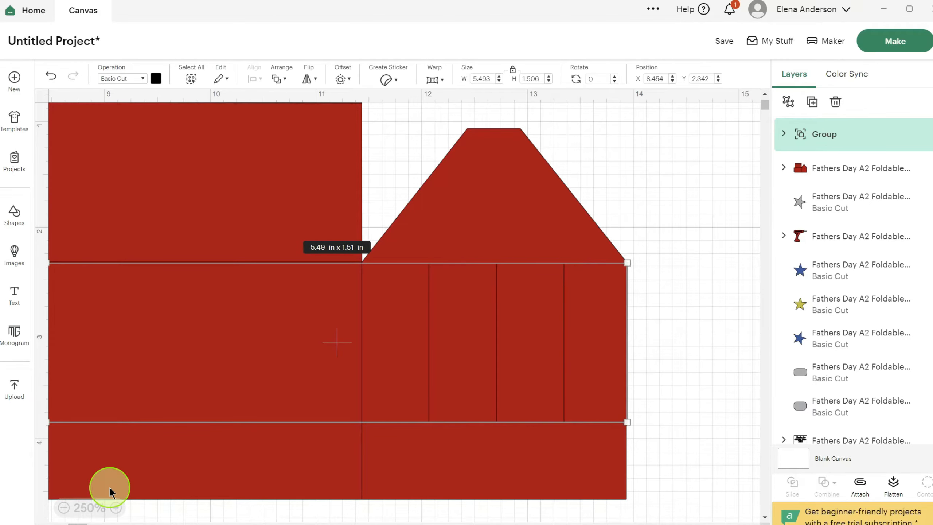
key(Up)
key(Up)
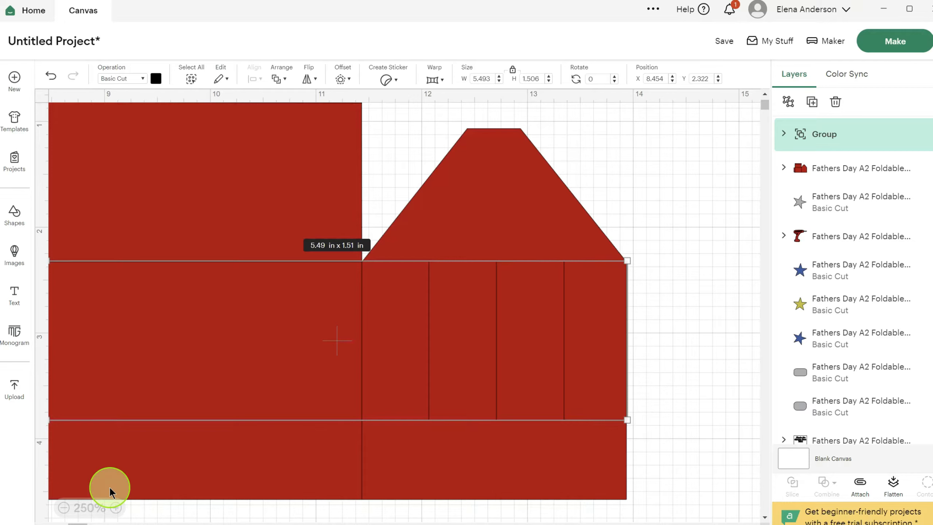
key(Down)
key(Down)
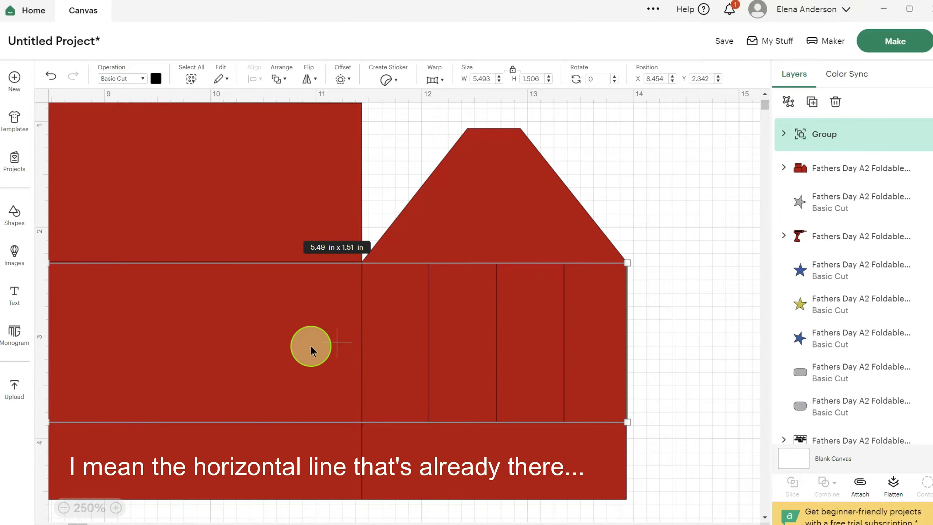
- Fine-tune the line group's position on the red box piece to about X 8.44, Y 2.336 in
click(674, 267)
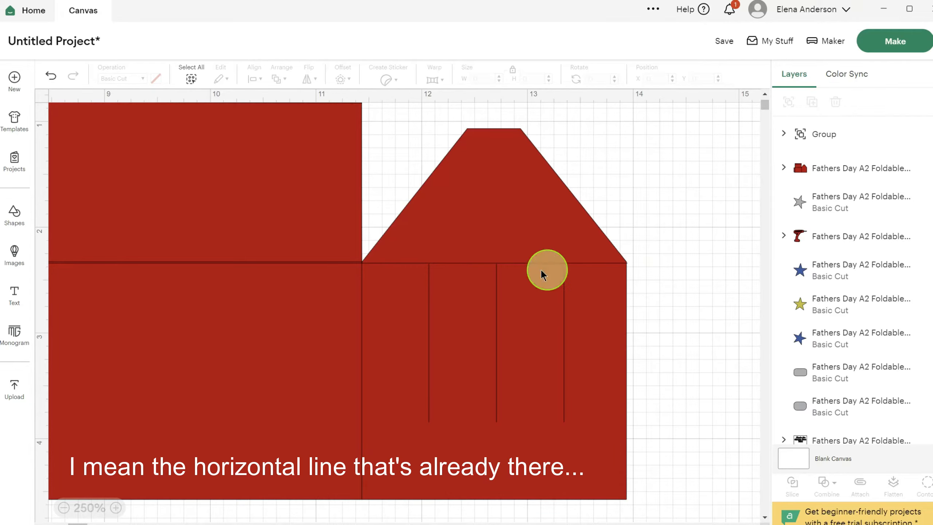
click(115, 508)
click(116, 507)
click(116, 507)
click(116, 508)
click(116, 507)
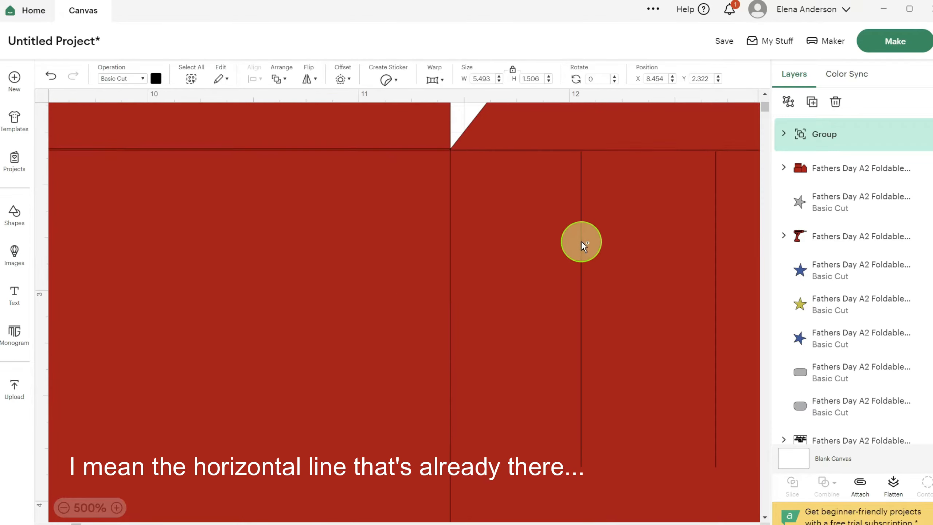
drag(580, 243, 579, 242)
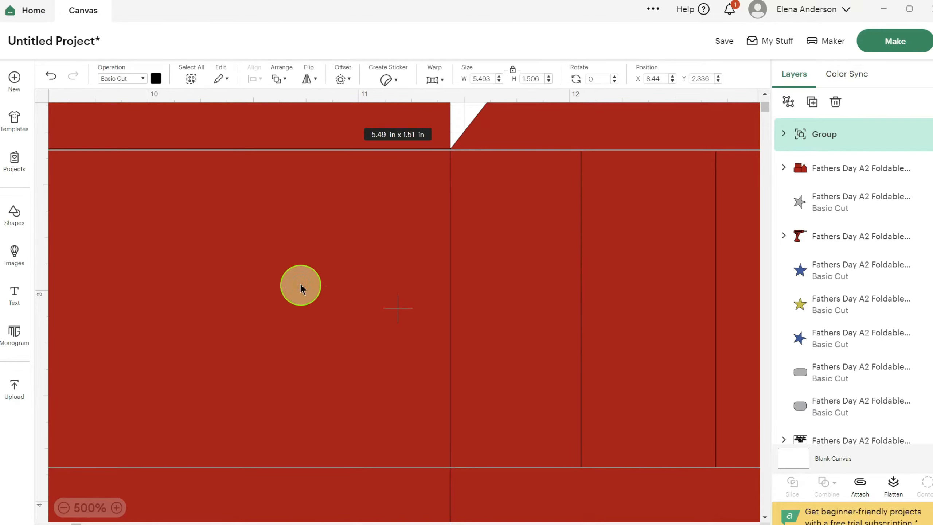
- Nudge the red box piece beneath the copied lines down to Y 0.46 in
click(207, 129)
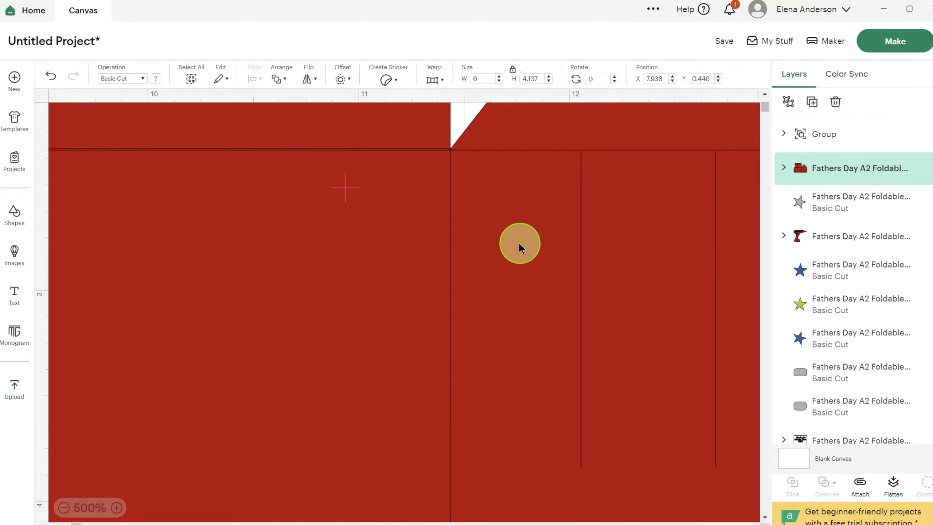
click(519, 243)
click(542, 117)
key(Down)
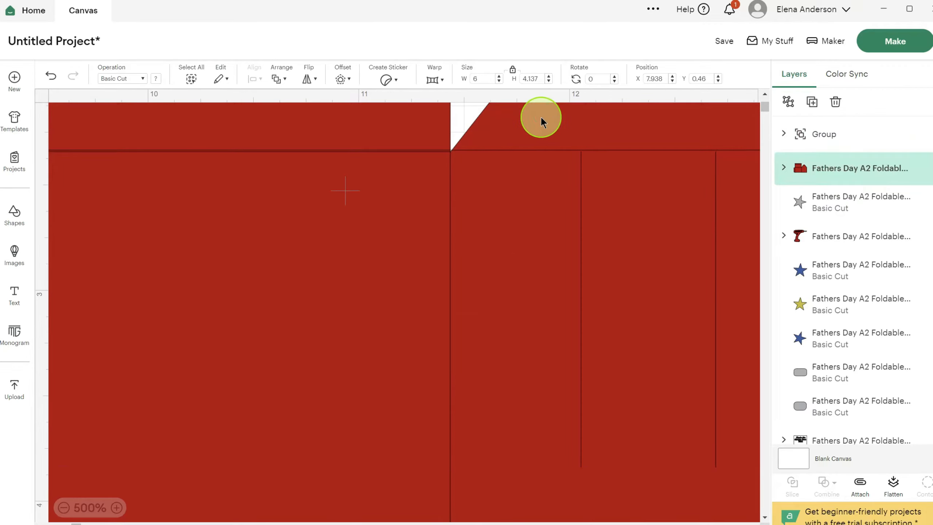
- Expand the red box piece's layers, identify its two horizontal lines, and hide the one overlapping the copied long horizontal line
click(784, 168)
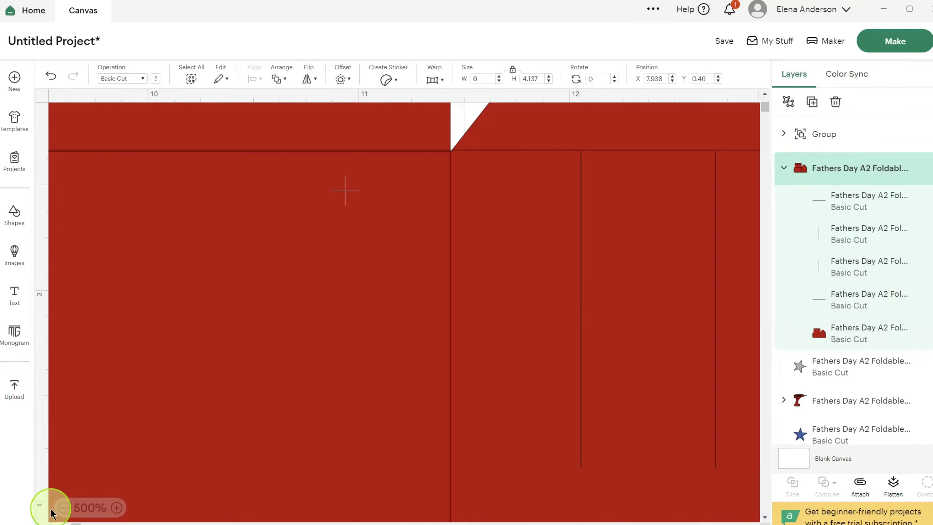
click(63, 508)
click(63, 508)
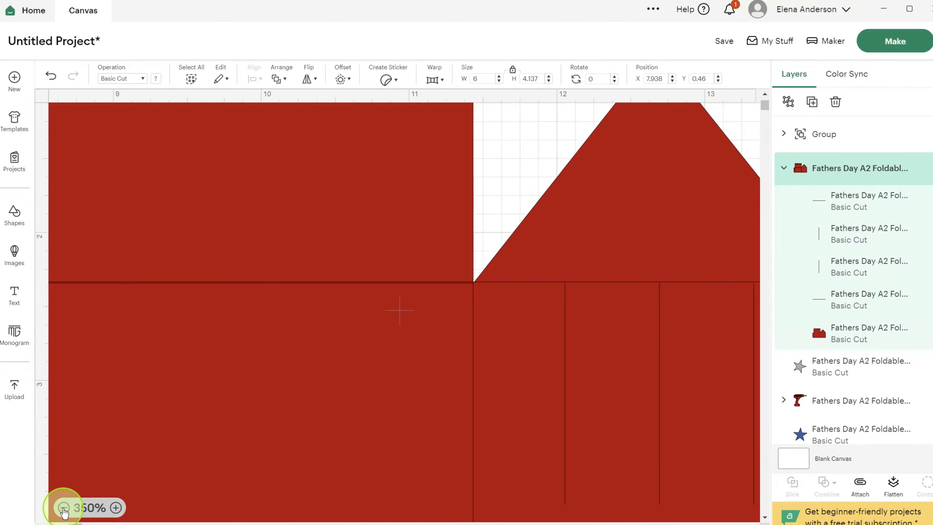
click(63, 509)
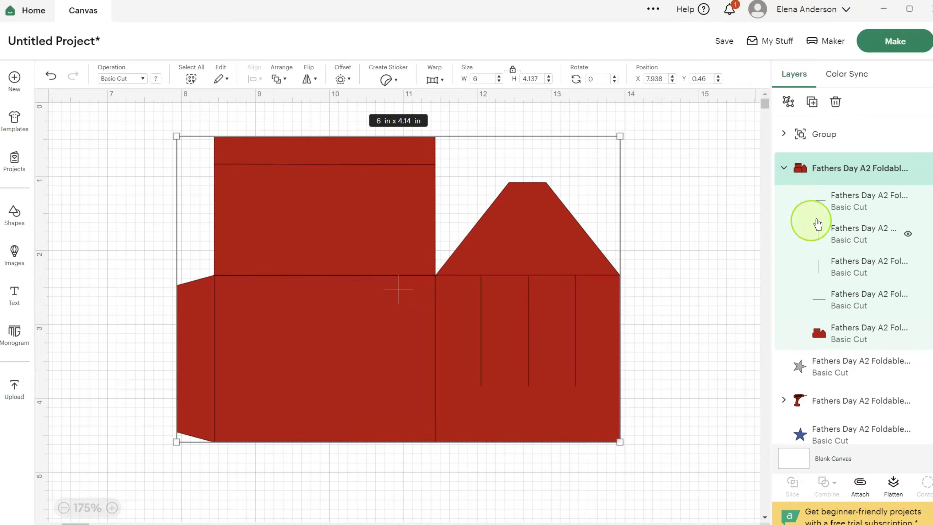
click(844, 203)
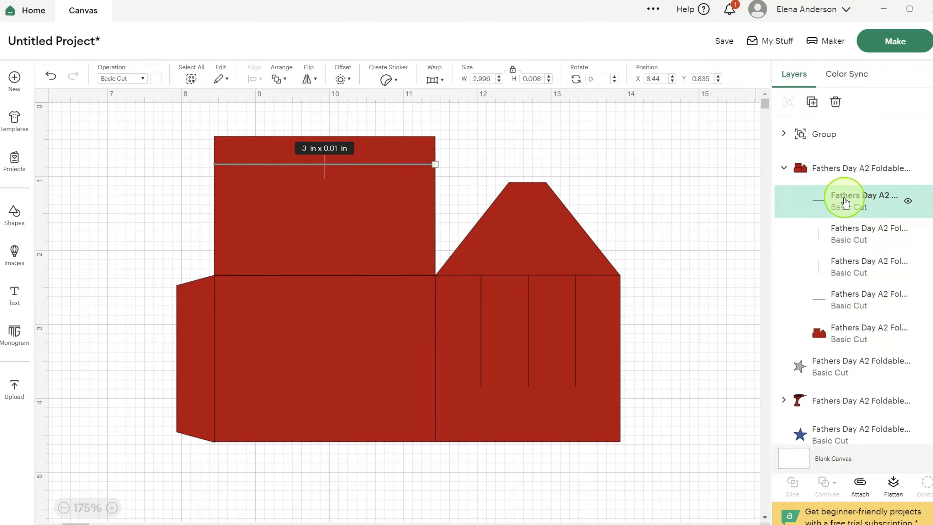
click(851, 297)
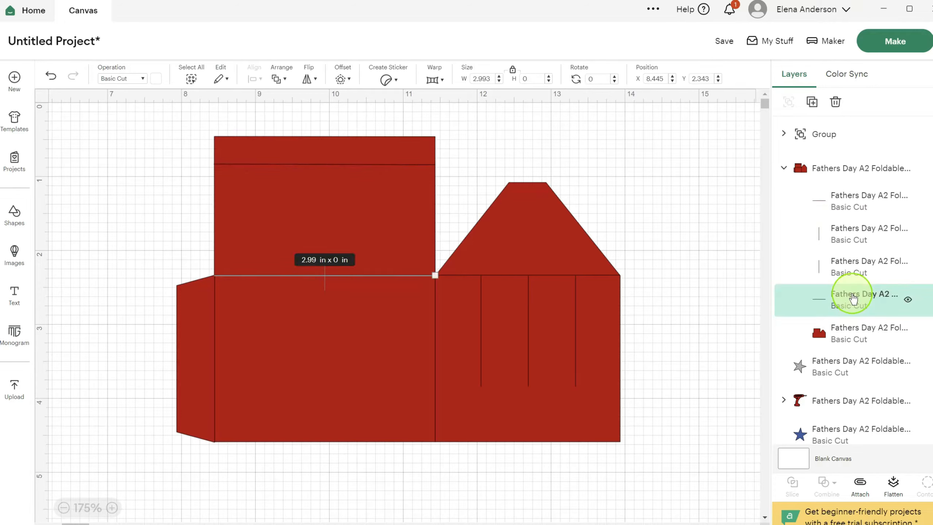
click(908, 300)
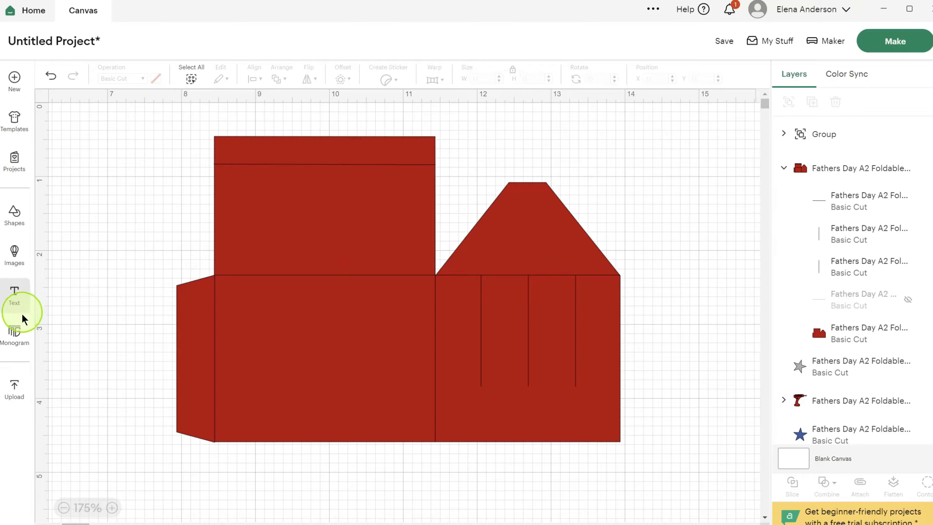
- Move the other small red box piece up beside the slotted one, to about X 0.69, Y 0.47 in
click(64, 507)
click(63, 508)
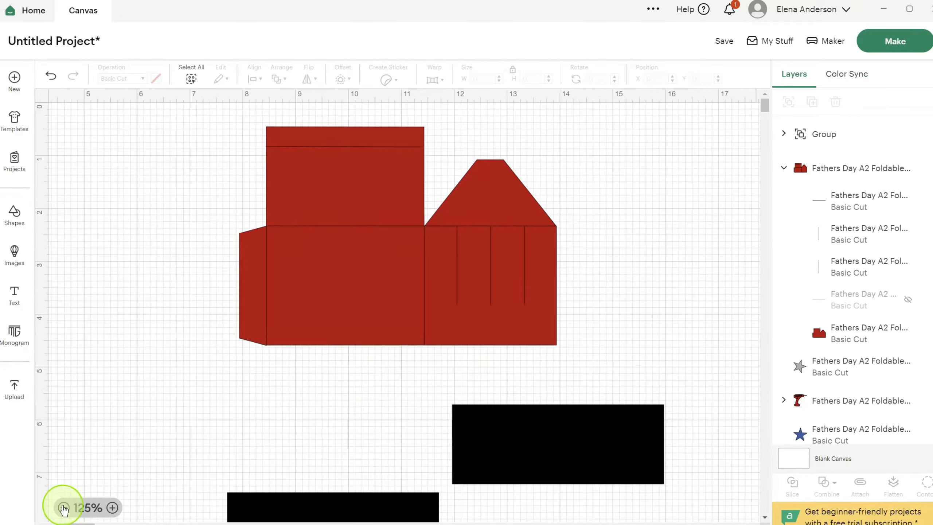
click(63, 508)
click(64, 507)
click(63, 507)
drag(146, 334, 139, 177)
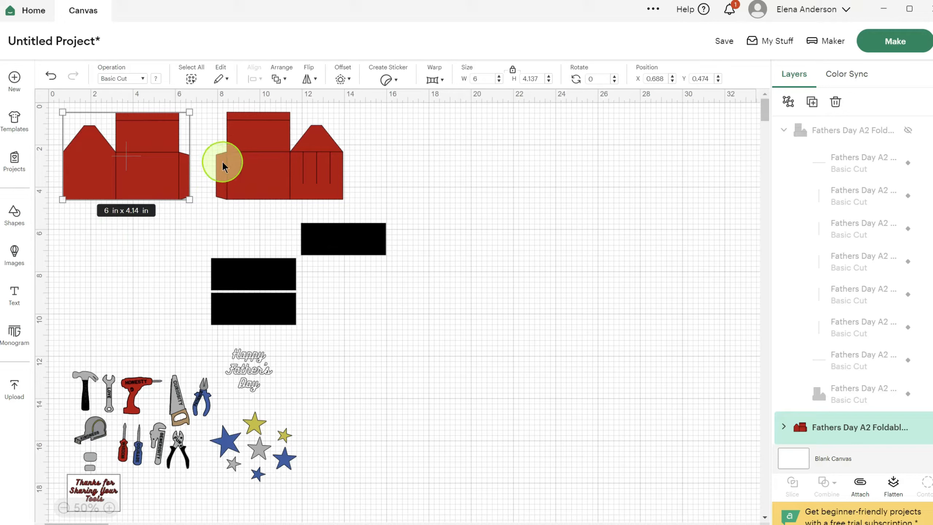
- Hide the horizontal fold line near the upper edge of the slotted red box piece
click(249, 122)
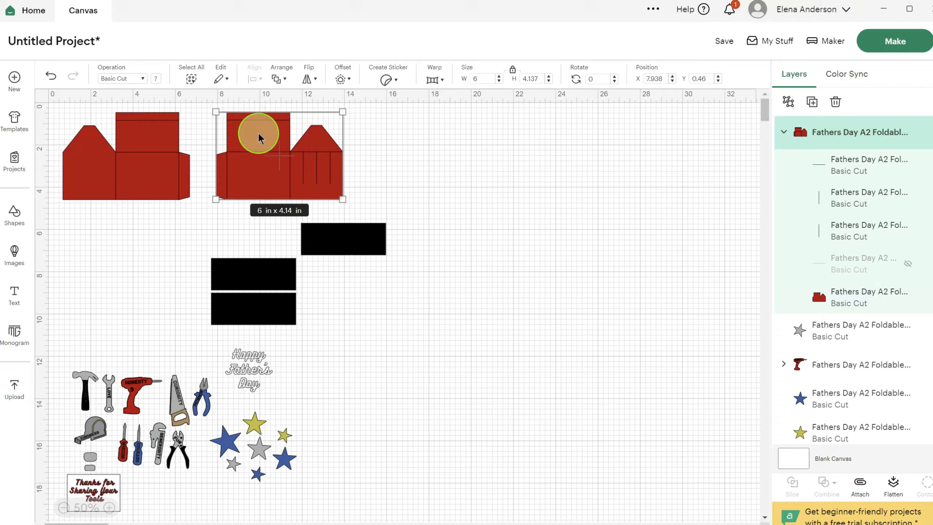
mouse_move(851, 174)
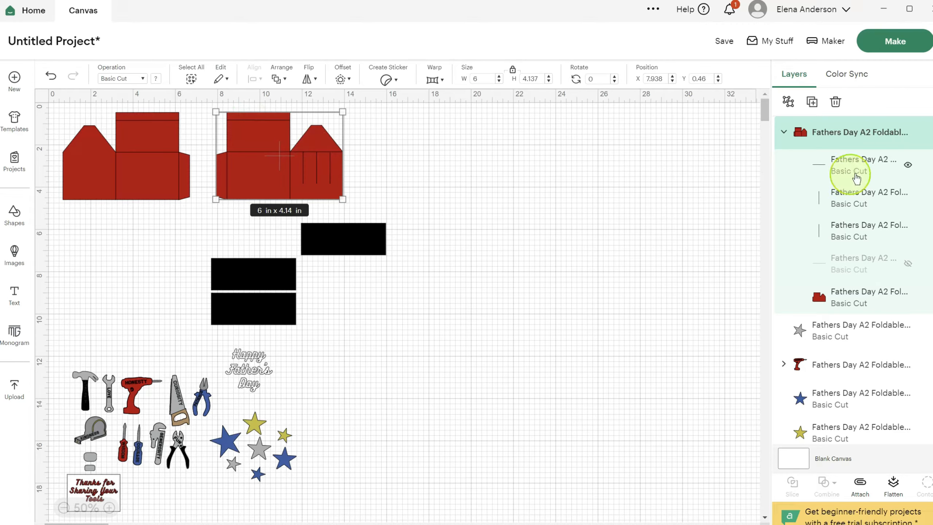
click(908, 165)
click(455, 143)
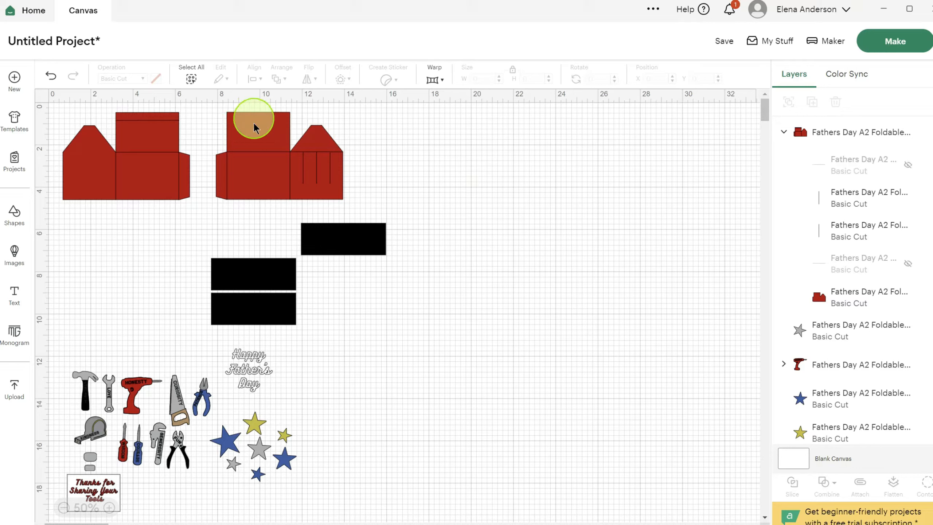
- Undo a trial move of the slotted box piece, group the piece with its added lines, and expand the new group
mouse_move(254, 122)
mouse_down()
mouse_move(259, 142)
mouse_move(264, 137)
mouse_up()
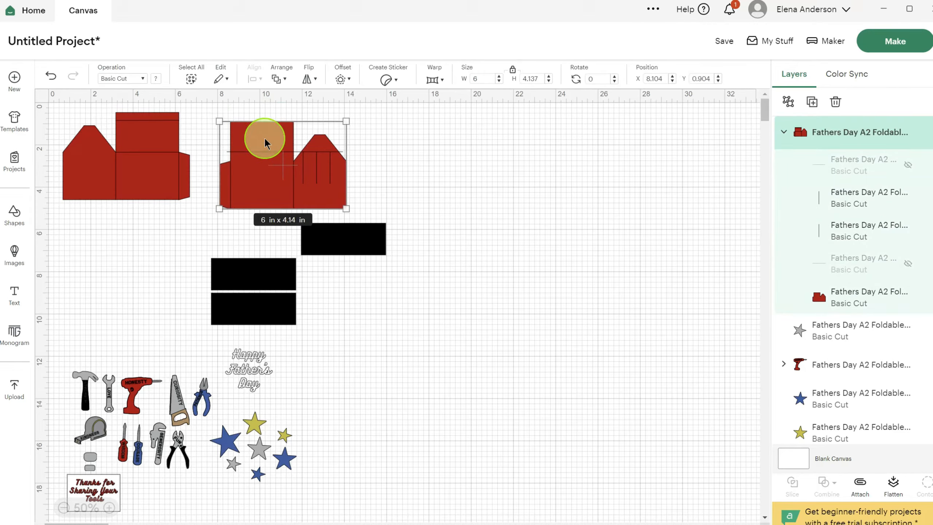
key(ctrl+z)
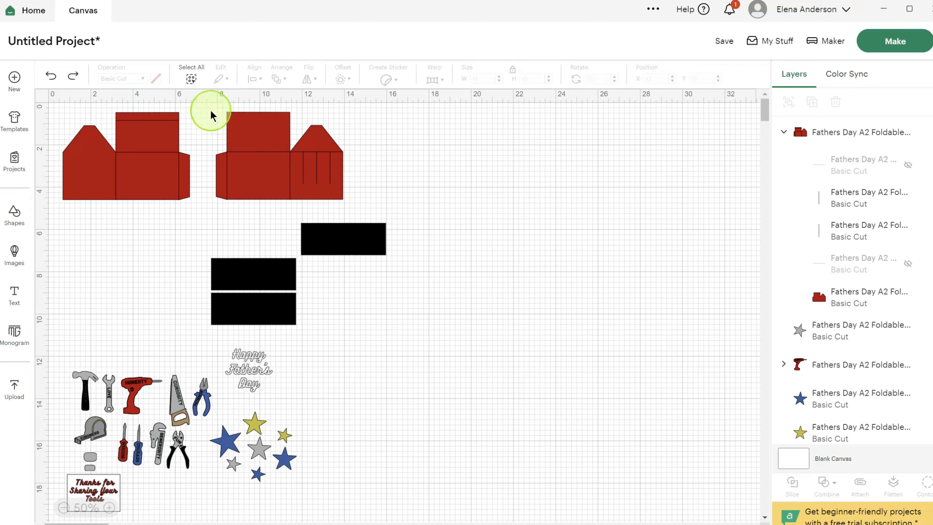
drag(209, 104, 370, 208)
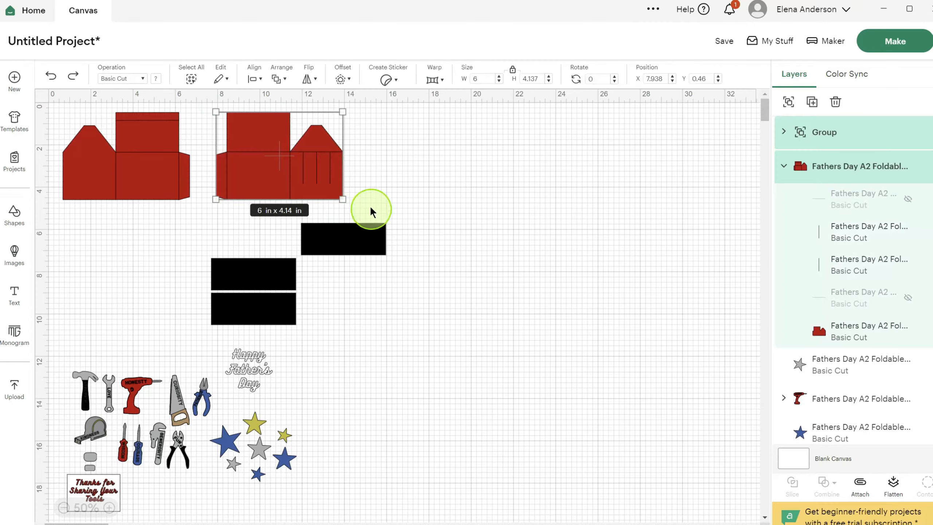
click(788, 101)
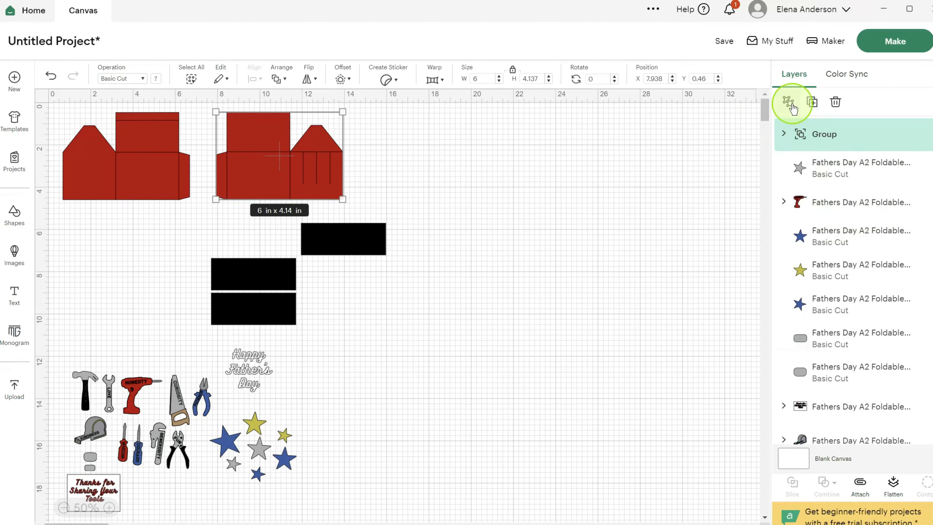
click(783, 133)
click(405, 349)
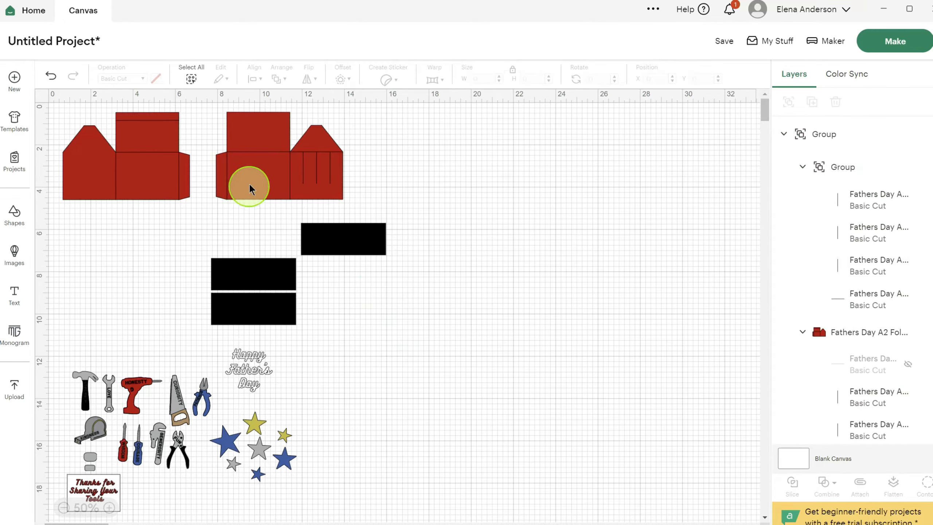
- Move the slotted box piece aside to about X 17, Y 1 in and the other small piece below it, to X 16.41, Y 6.863 in
drag(251, 183, 442, 190)
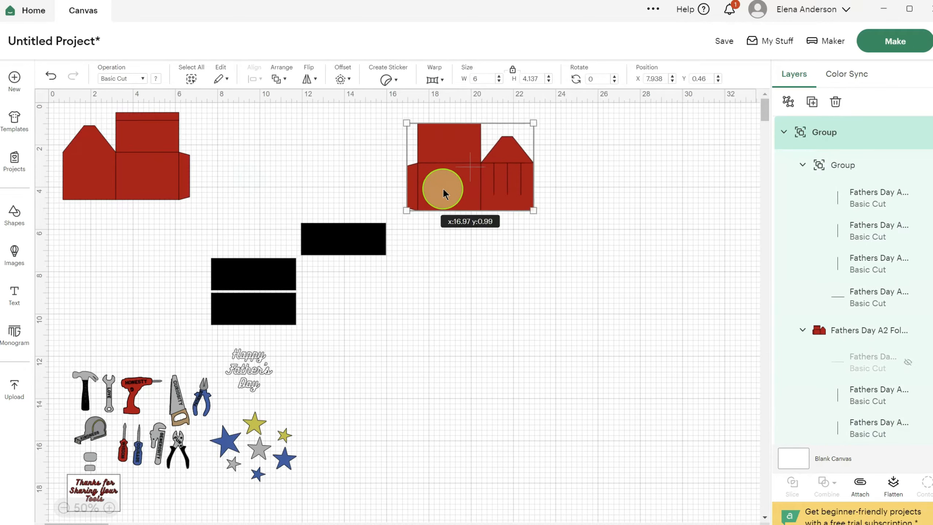
click(138, 174)
drag(131, 180, 464, 315)
- Make the hidden large red box piece visible again
click(871, 425)
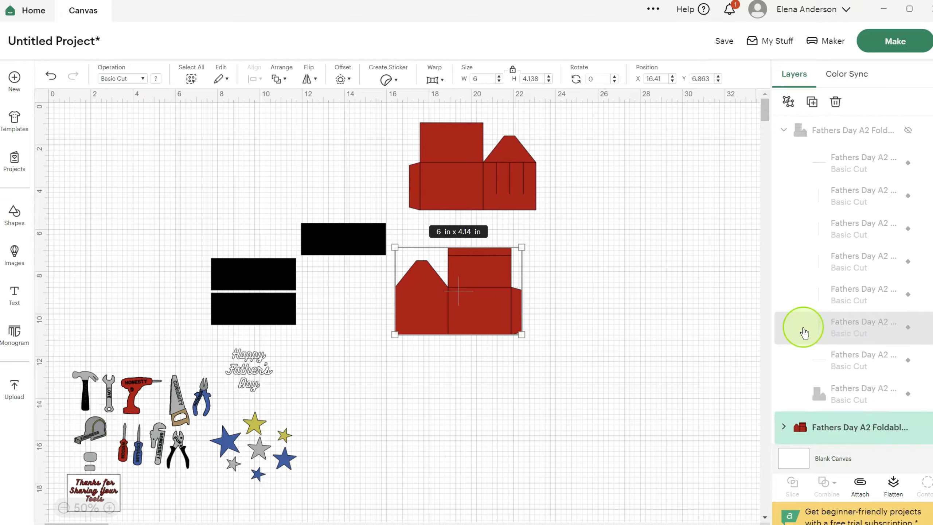
scroll(804, 331, down, 3)
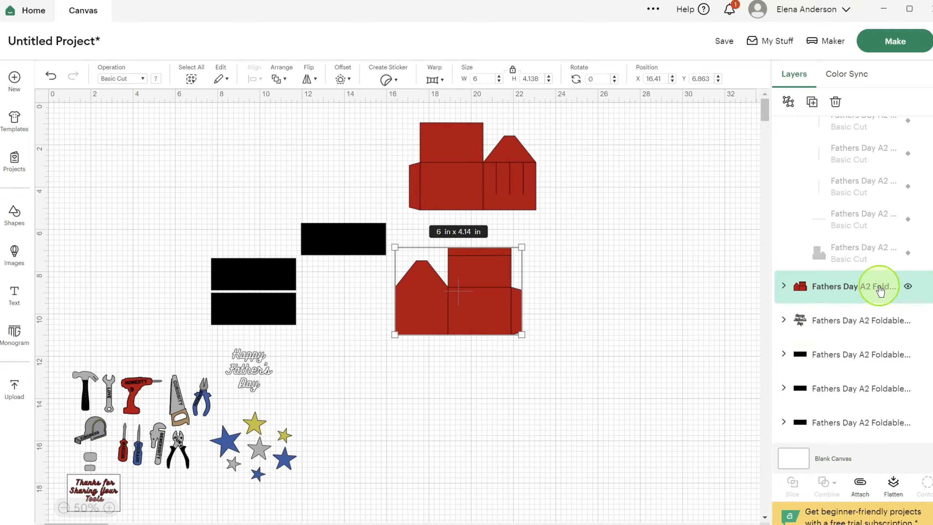
scroll(905, 286, up, 5)
click(907, 216)
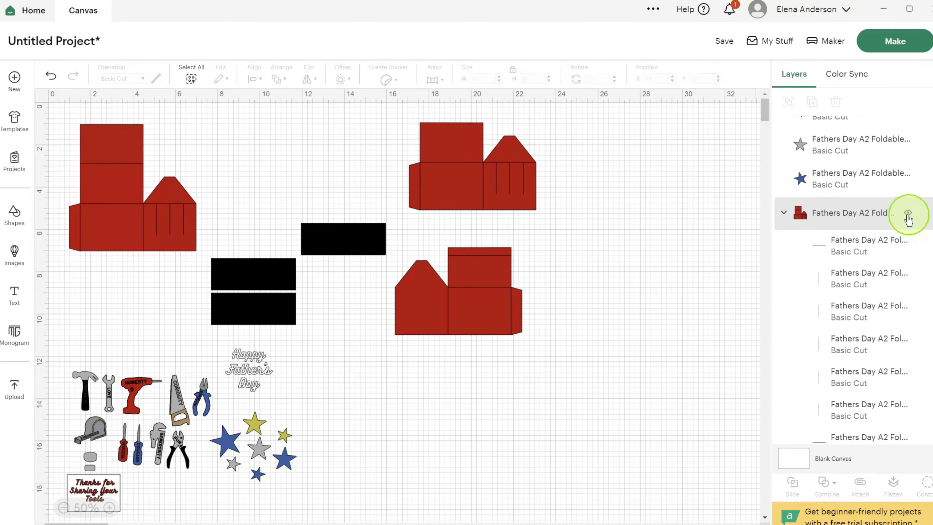
- Add a basic square shape to the canvas, overlapping the upper panel of the large red box piece
click(112, 245)
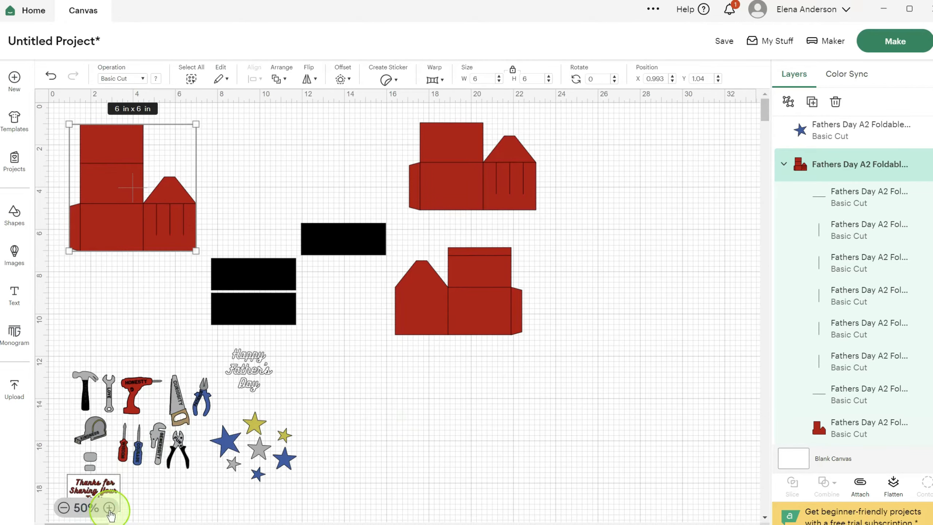
click(109, 508)
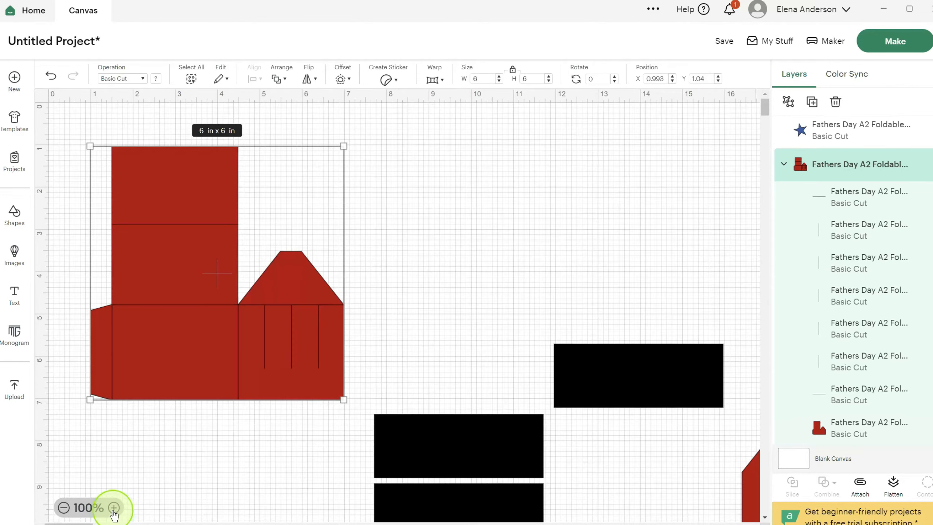
click(113, 509)
click(575, 253)
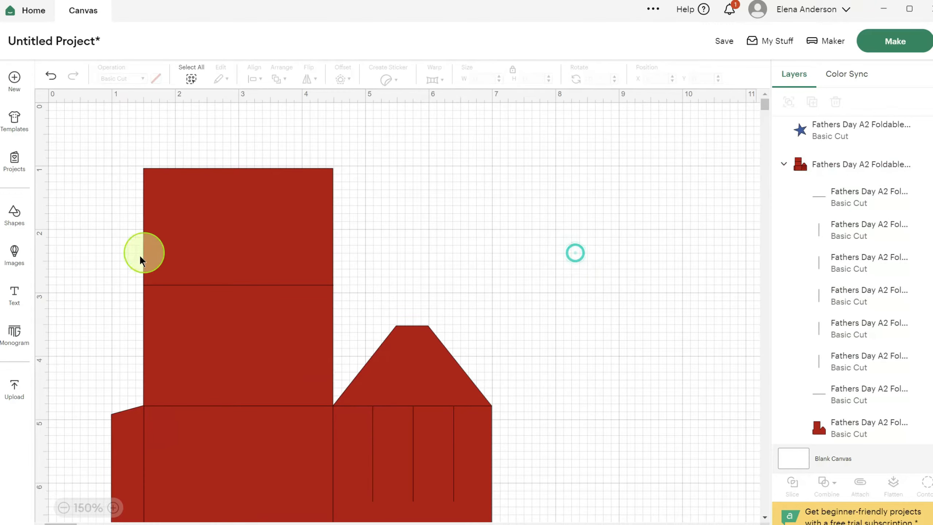
click(14, 215)
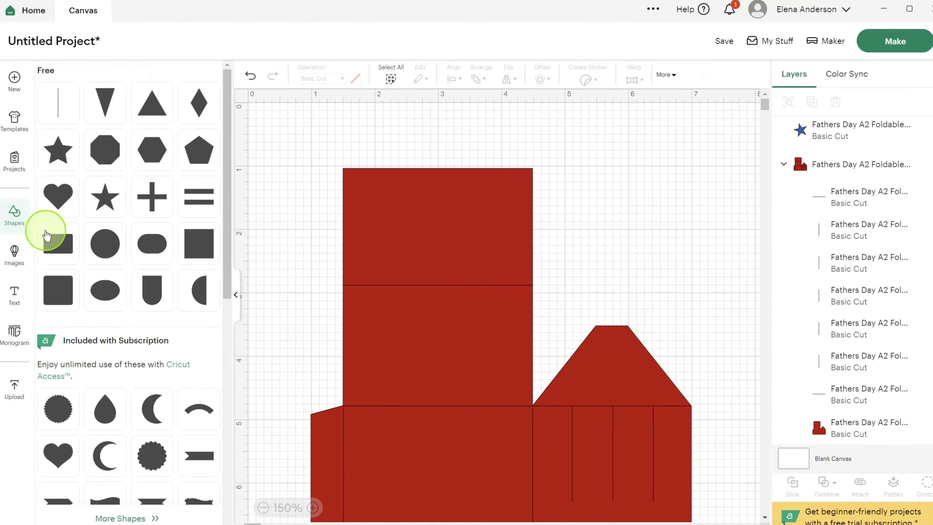
click(194, 243)
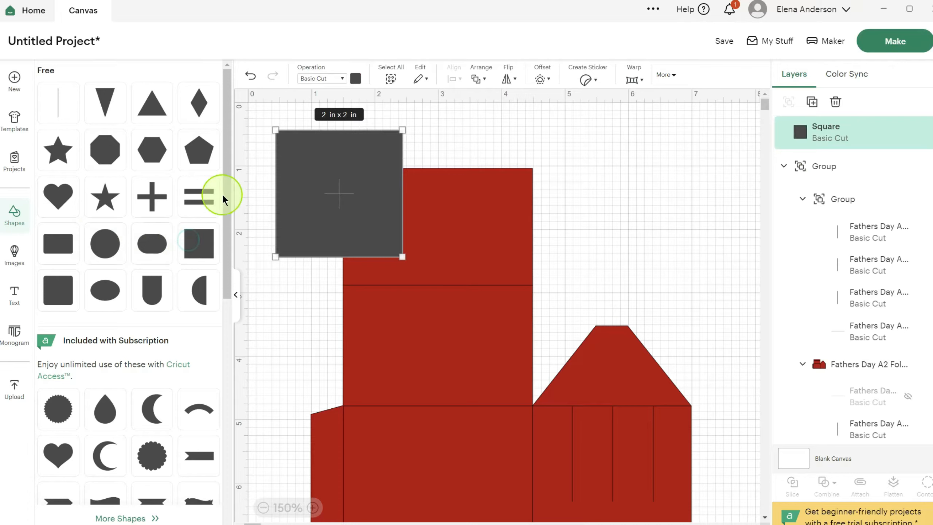
click(14, 217)
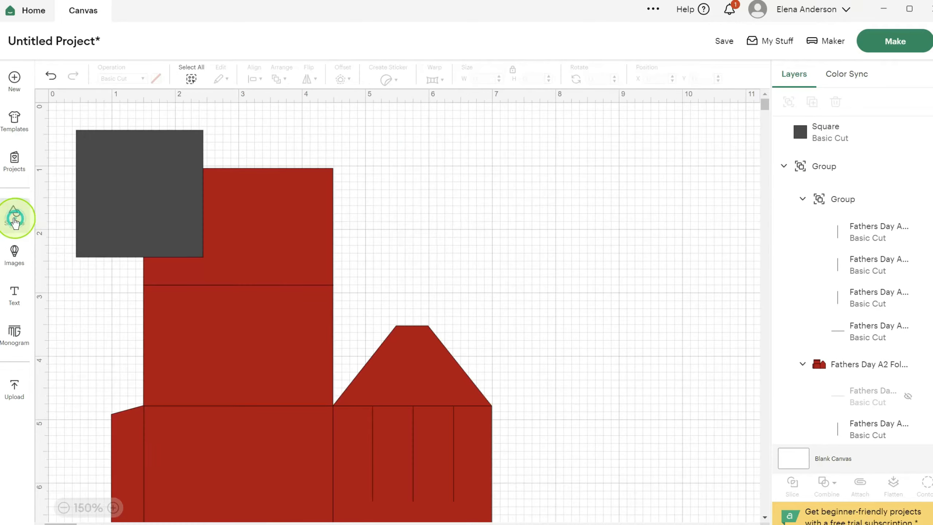
- Unlock the square's proportions and stretch it to about 5.09 x 2.36 in, covering the large red piece's uppermost panel down to its fold line
click(95, 167)
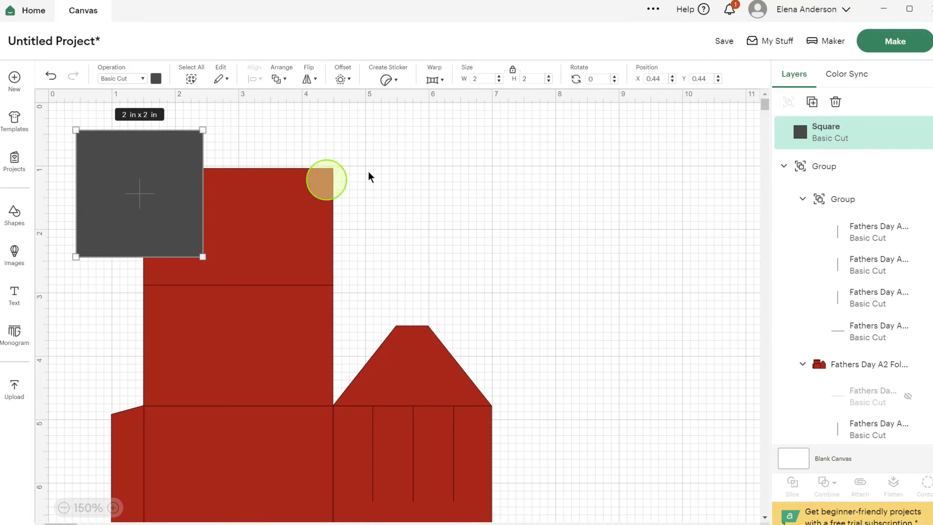
click(513, 72)
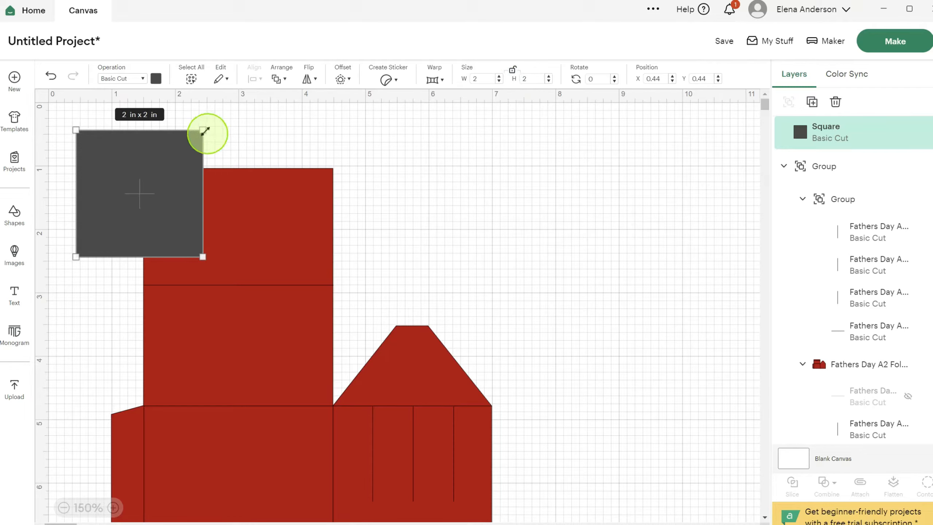
drag(204, 131, 396, 138)
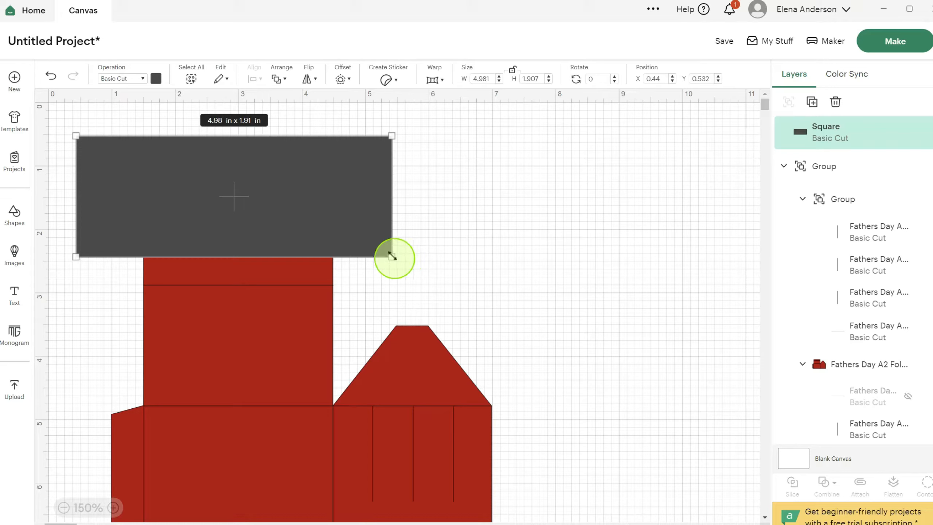
drag(391, 257, 400, 285)
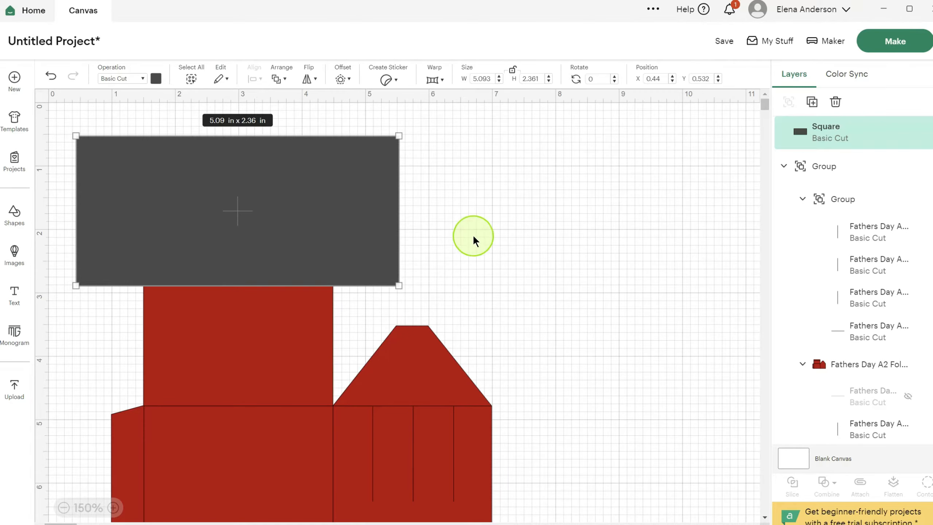
click(496, 212)
click(303, 213)
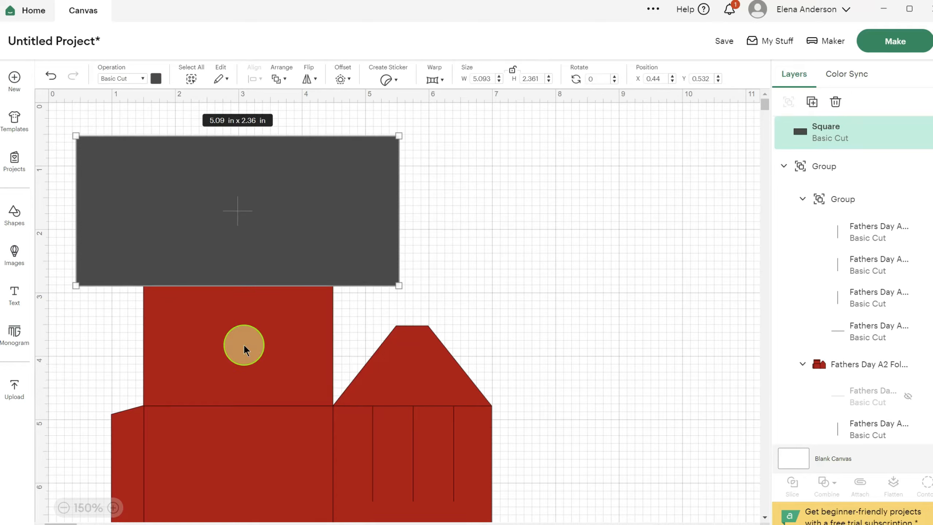
shift+click(243, 344)
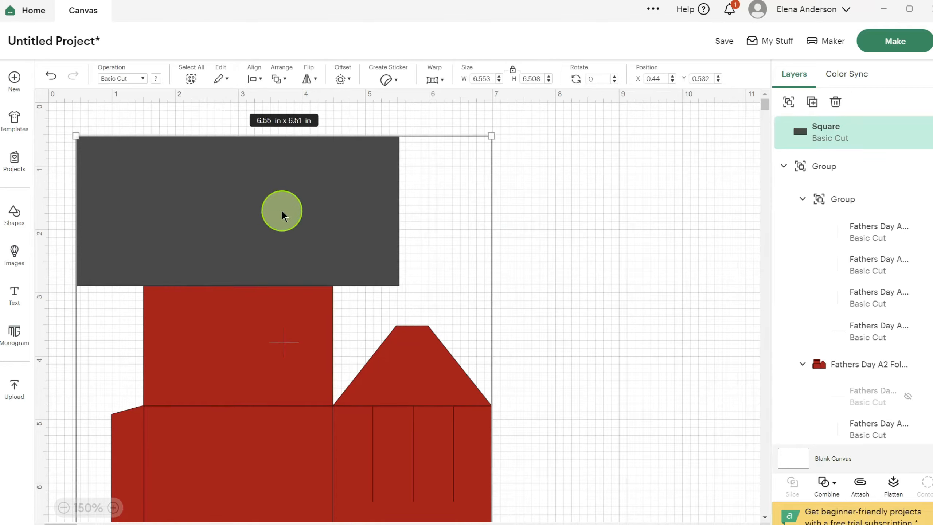
click(837, 489)
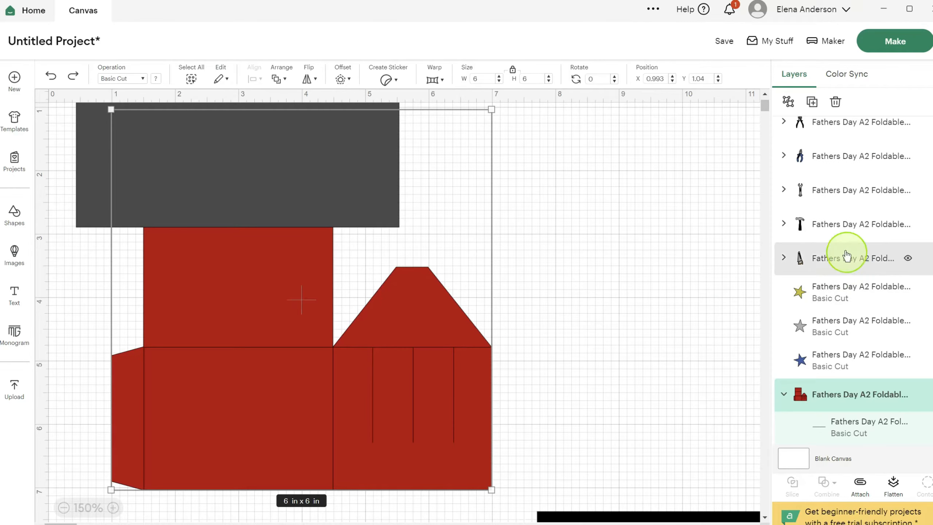
- Ungroup the large red box piece and subtract the grey rectangle from its red base shape
scroll(797, 232, down, 4)
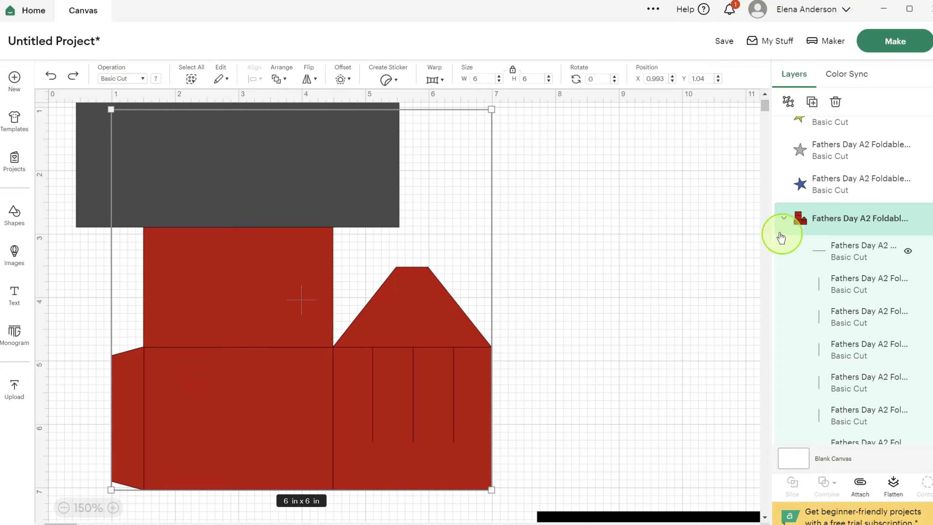
click(788, 101)
click(232, 159)
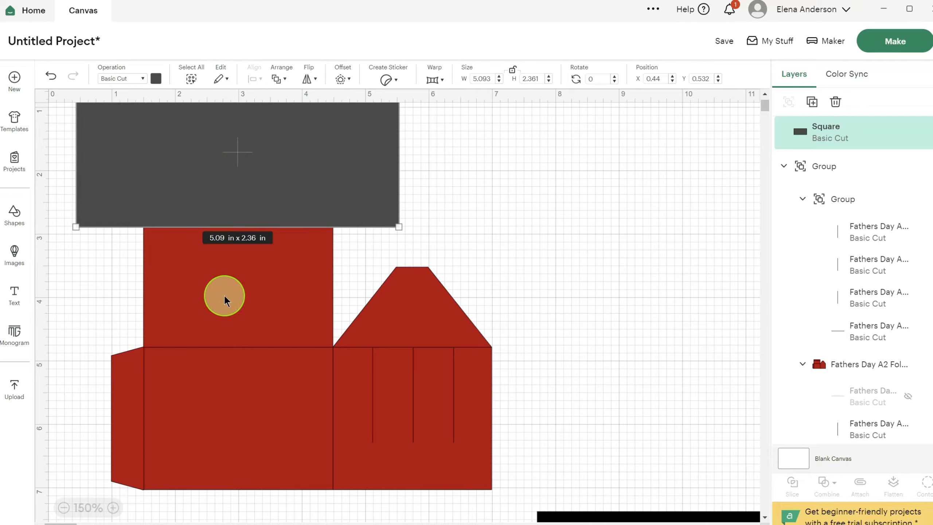
click(224, 292)
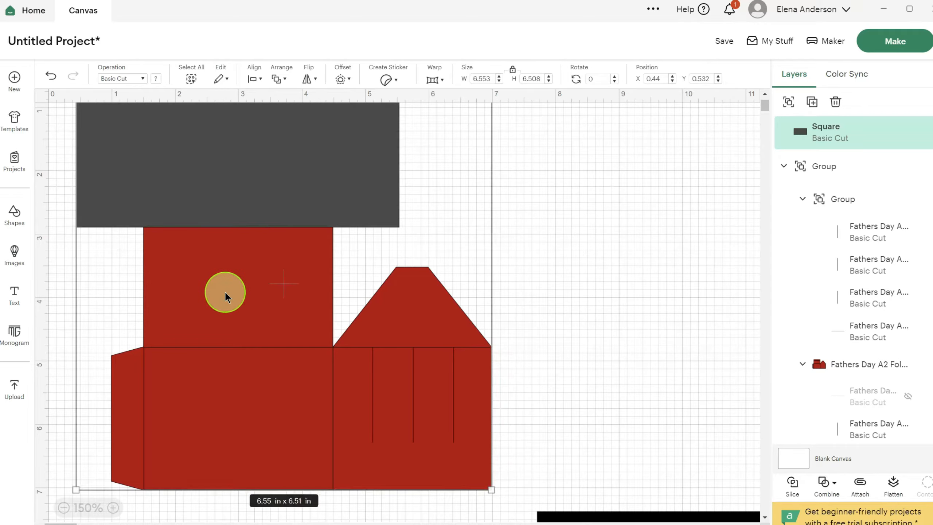
scroll(870, 202, down, 5)
scroll(870, 204, down, 11)
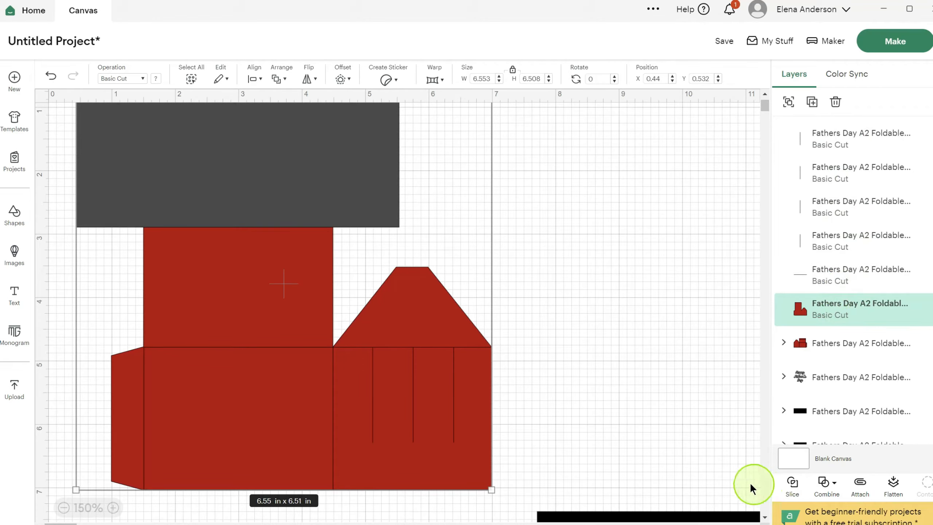
click(833, 491)
click(848, 415)
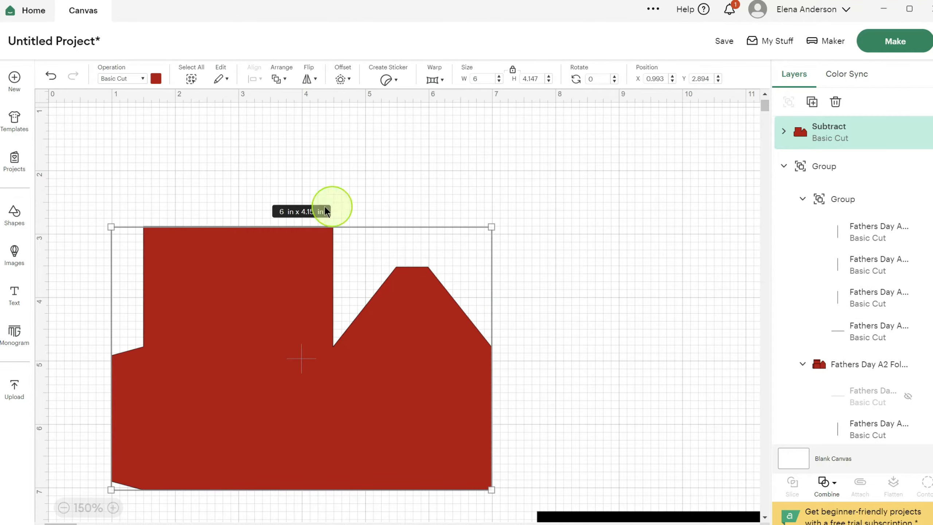
click(260, 287)
scroll(585, 286, down, 5)
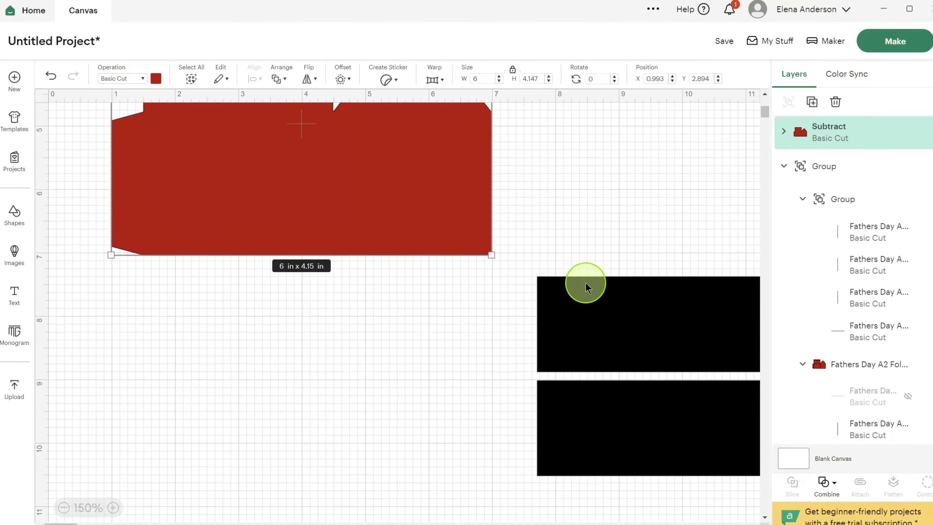
scroll(364, 334, down, 11)
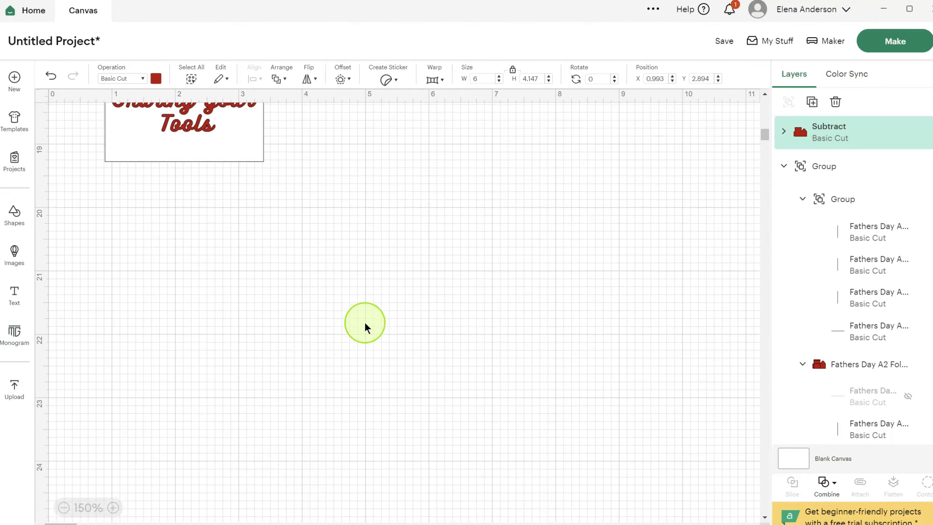
scroll(364, 320, up, 3)
scroll(365, 316, up, 12)
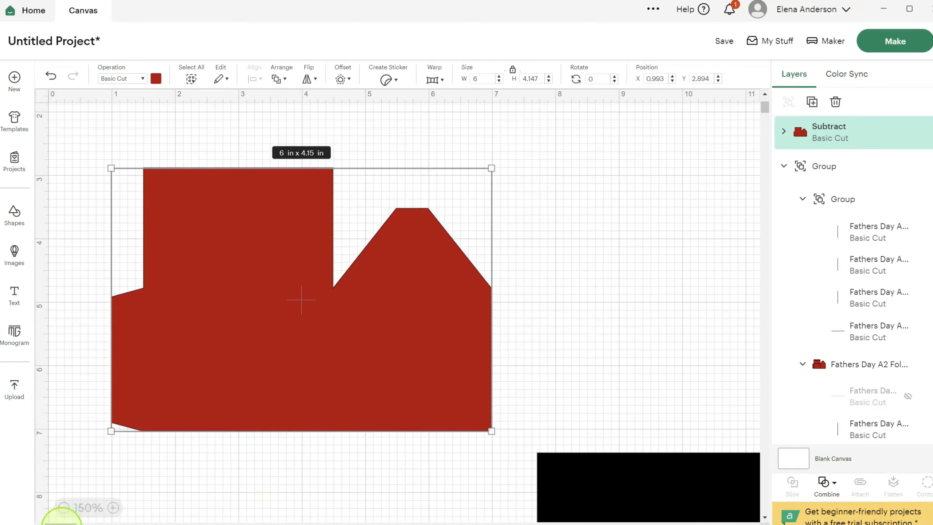
mouse_move(61, 523)
mouse_down()
mouse_move(102, 523)
mouse_move(54, 523)
mouse_up()
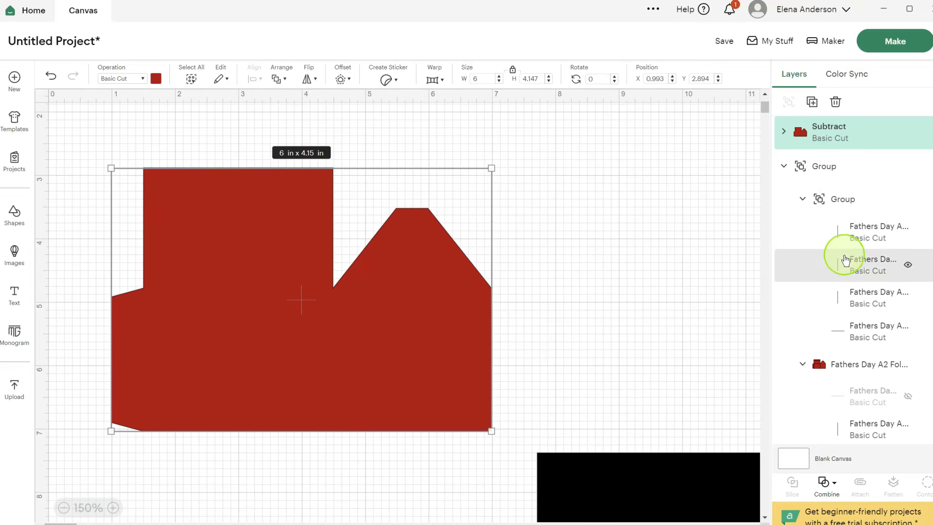
- Hide the horizontal fold line along the upper edge of the trimmed red piece
scroll(874, 172, down, 3)
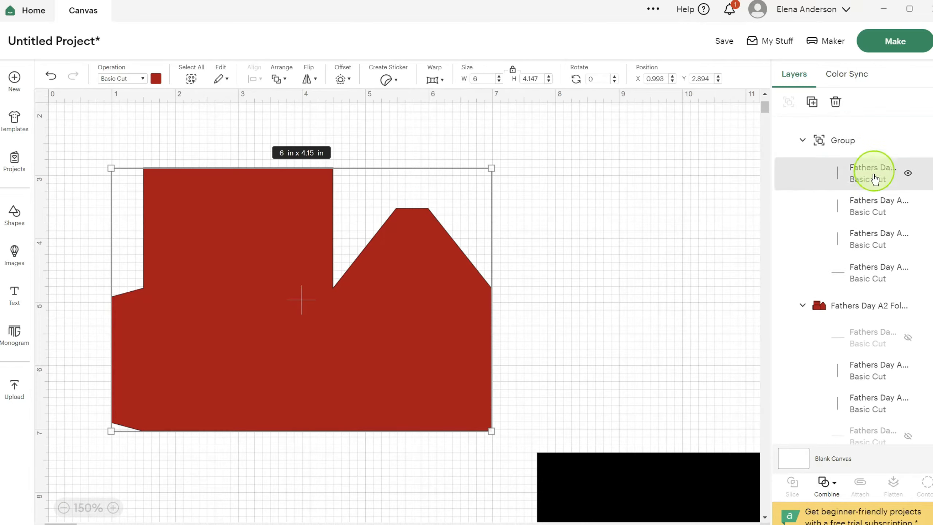
scroll(874, 179, down, 10)
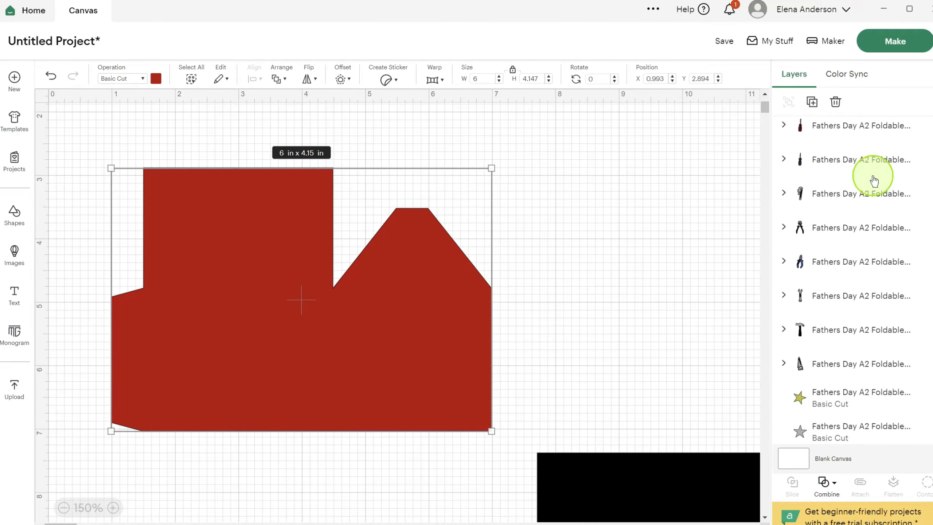
scroll(874, 180, down, 4)
scroll(873, 180, up, 4)
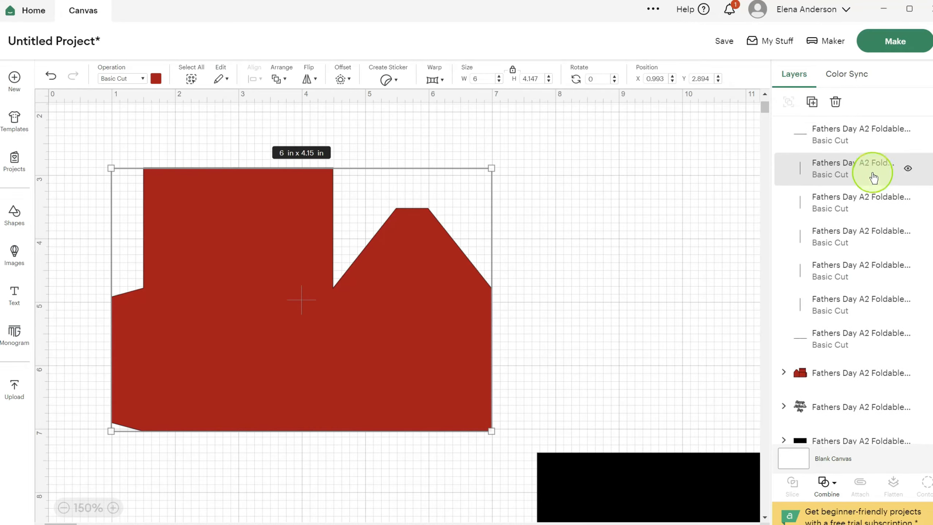
click(838, 251)
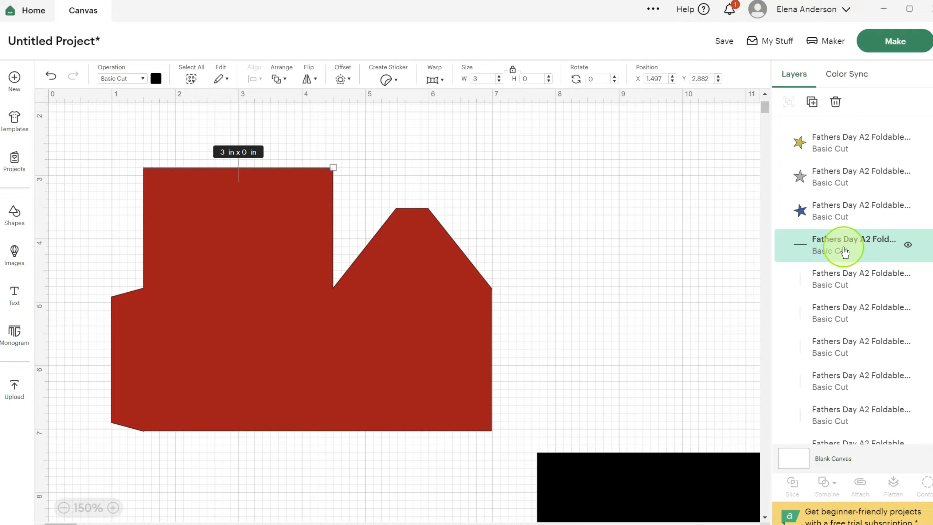
click(907, 244)
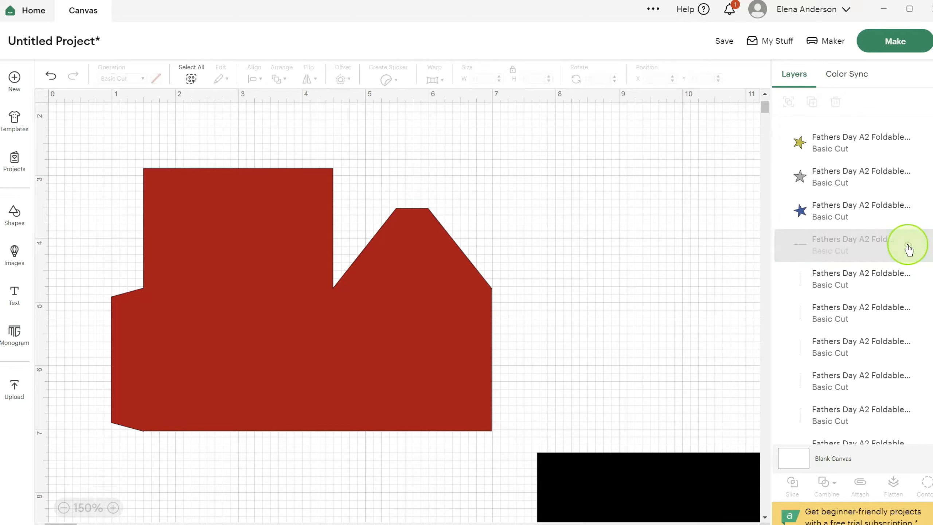
- Bring the six remaining fold and slot lines in front of the trimmed red piece
click(833, 286)
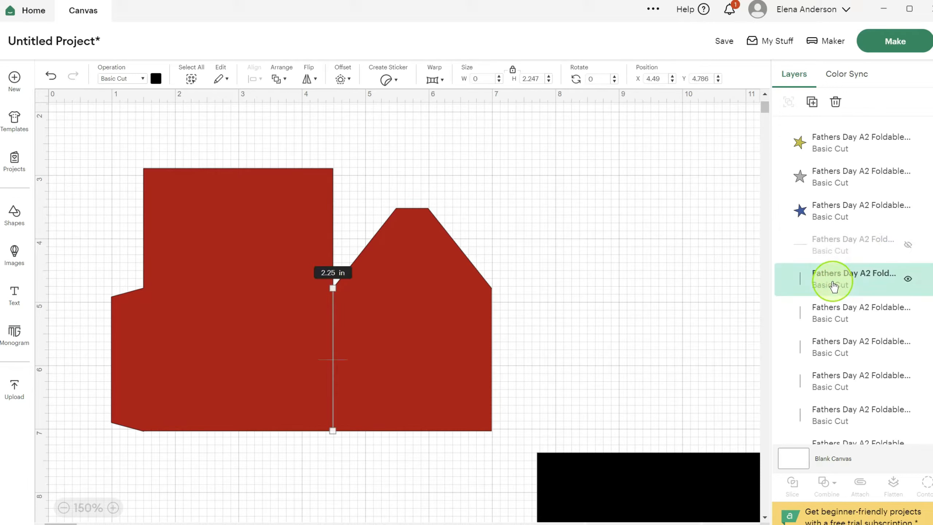
shift+click(821, 311)
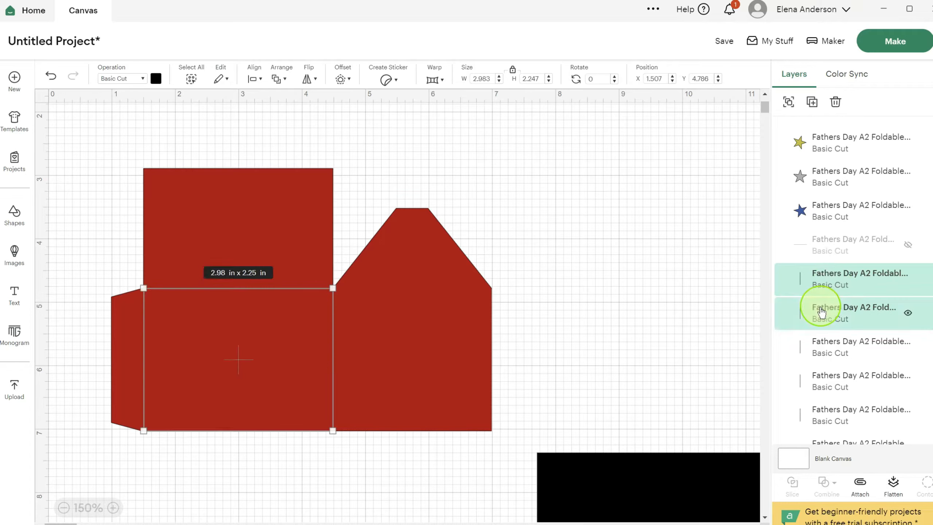
shift+click(819, 344)
shift+click(826, 415)
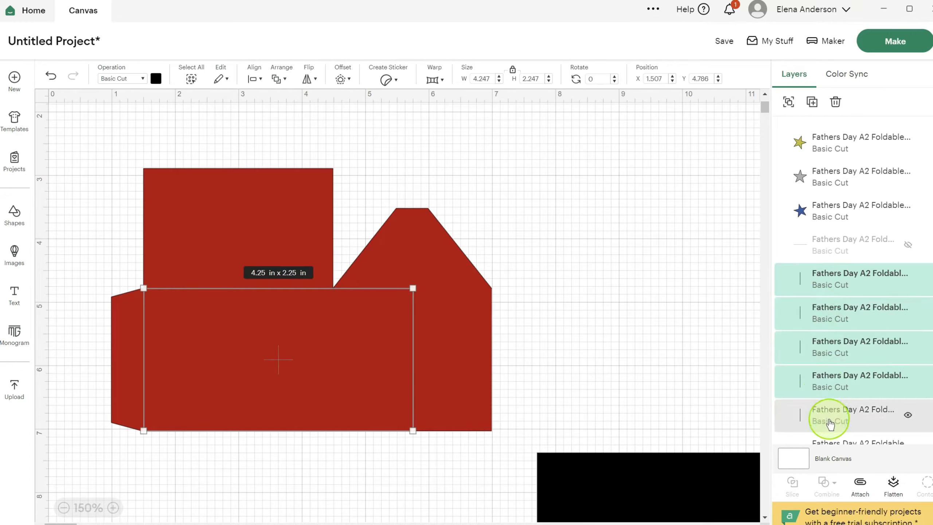
scroll(827, 417, down, 2)
shift+click(848, 390)
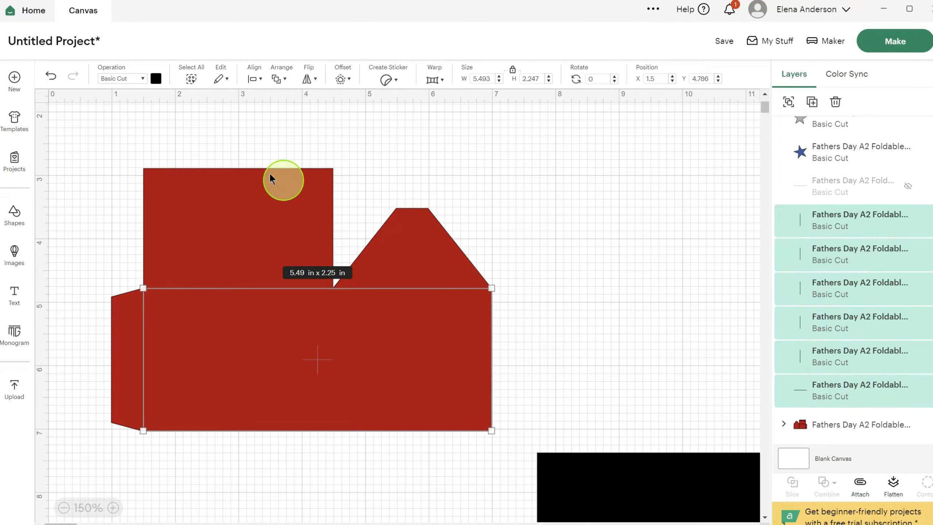
click(286, 84)
click(298, 105)
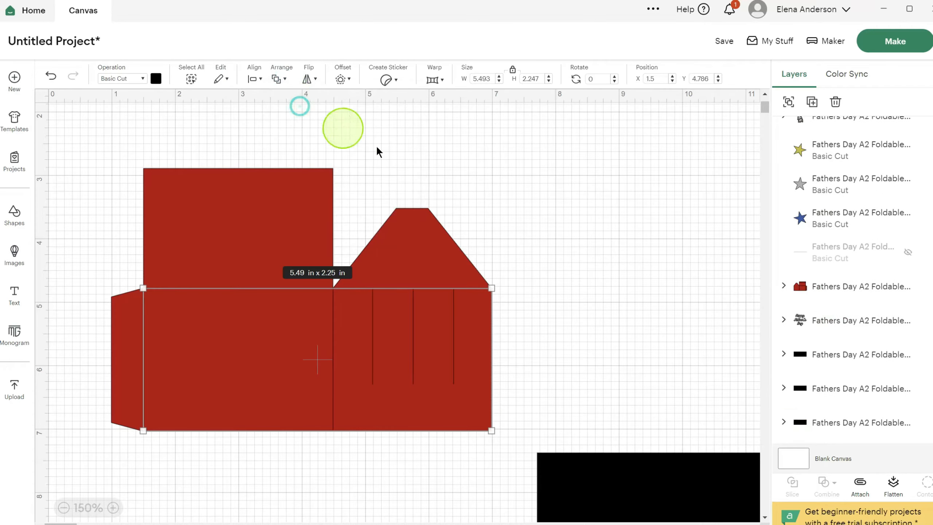
- Group the trimmed red piece with its fold and slot lines
click(497, 225)
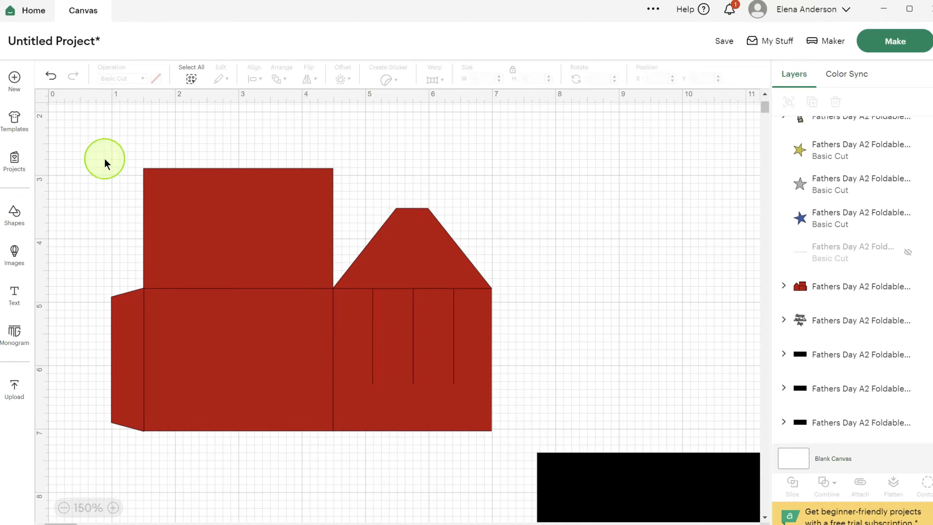
drag(88, 146, 522, 454)
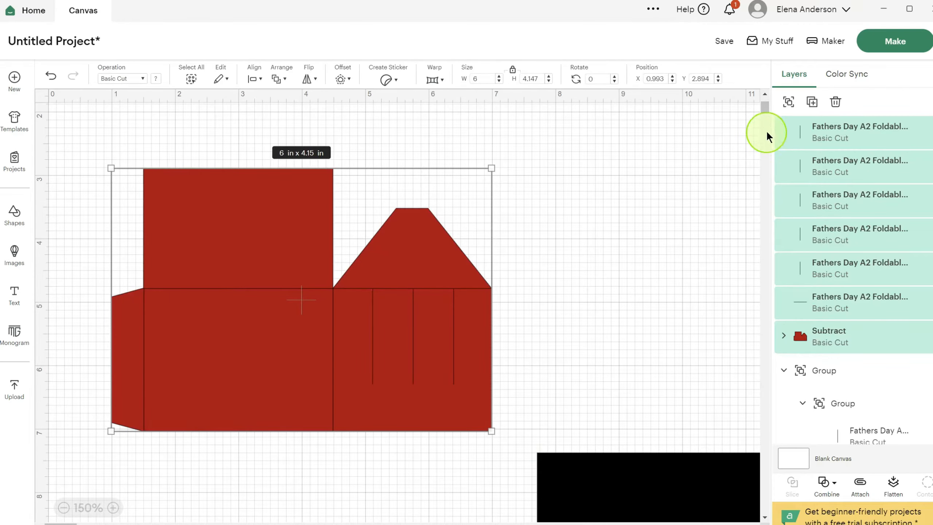
click(788, 105)
click(677, 149)
click(63, 507)
click(64, 507)
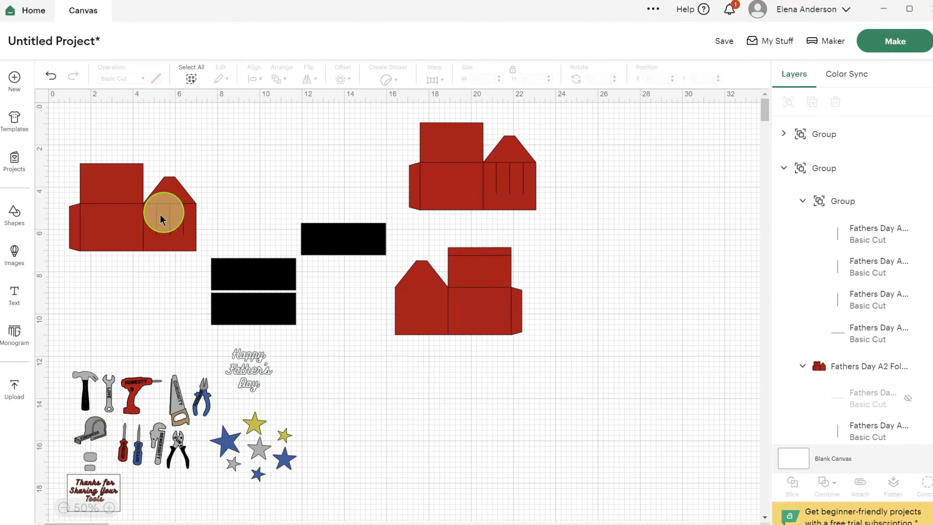
- Arrange the two trimmed red pieces above and below the mirrored red box piece
drag(448, 177, 461, 195)
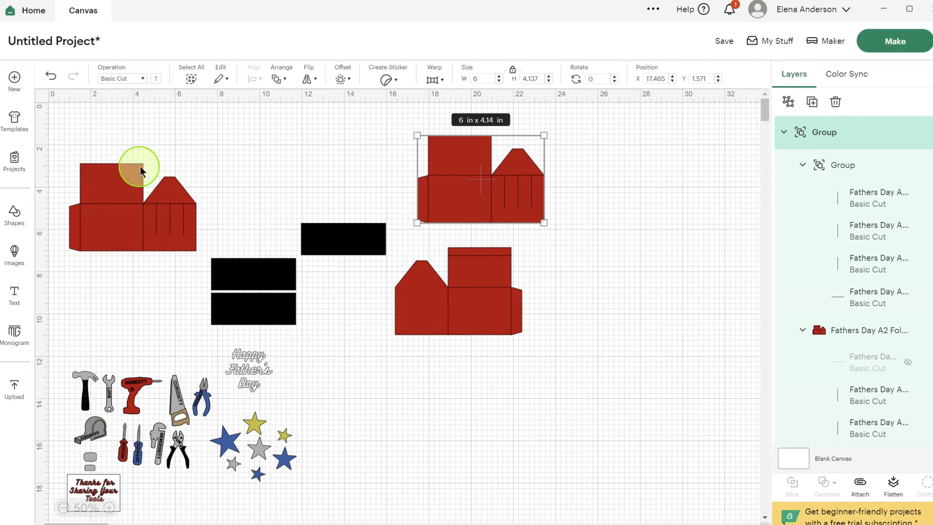
drag(105, 233, 428, 433)
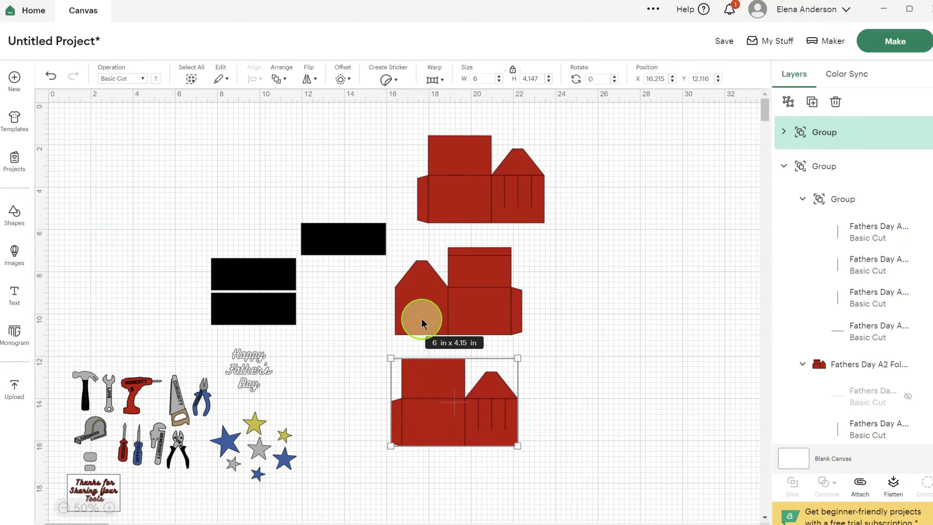
click(421, 314)
click(432, 430)
click(416, 303)
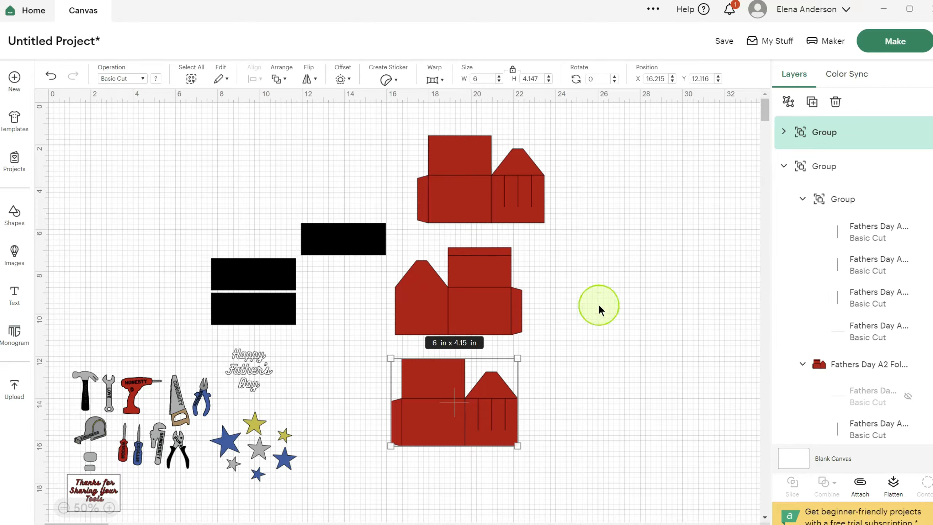
- Undo the piece moves and the trimming of the large red piece until the grey square is gone
click(51, 78)
click(51, 77)
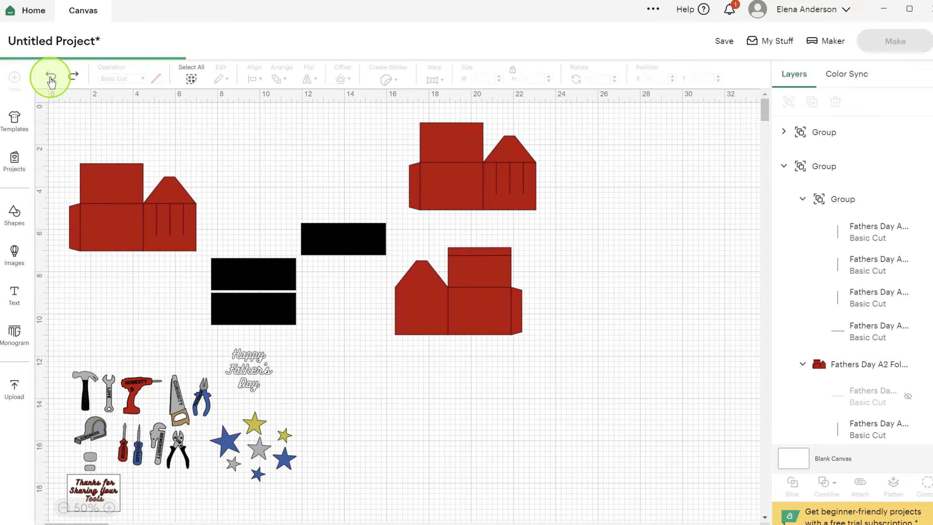
click(50, 78)
click(51, 77)
click(50, 77)
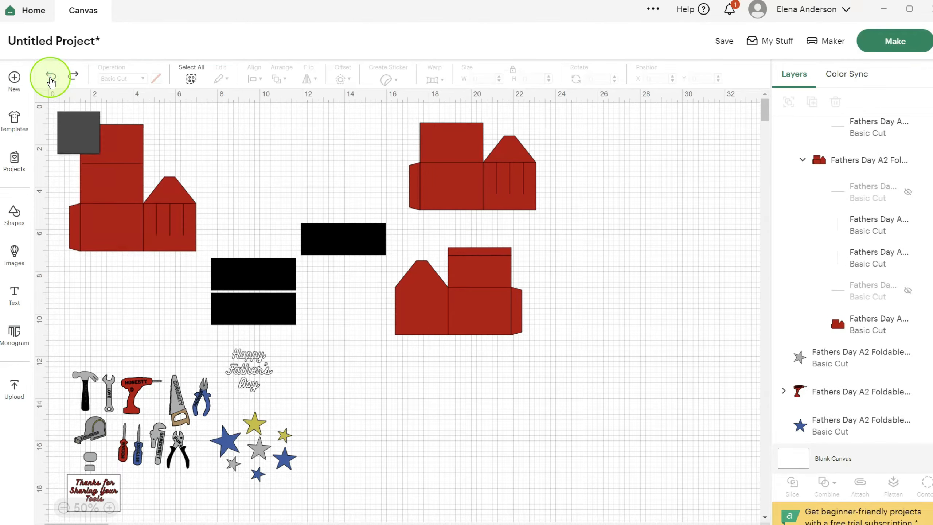
click(50, 77)
- Delete the spare trimmed red copy and gather the other red piece and the separate black strip beside the large red piece
click(449, 188)
key(Delete)
drag(487, 318, 308, 185)
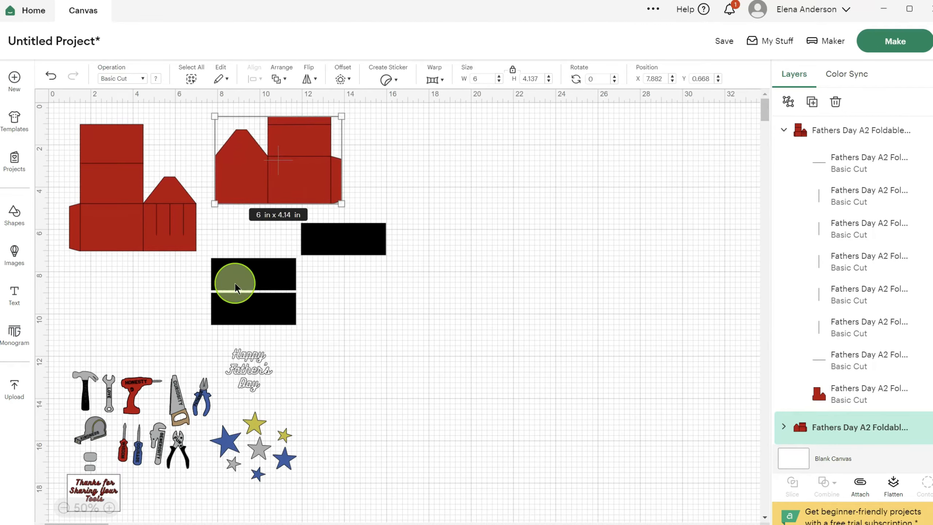
mouse_move(238, 280)
mouse_down()
mouse_move(313, 287)
mouse_move(238, 283)
mouse_up()
drag(333, 238, 251, 240)
click(97, 209)
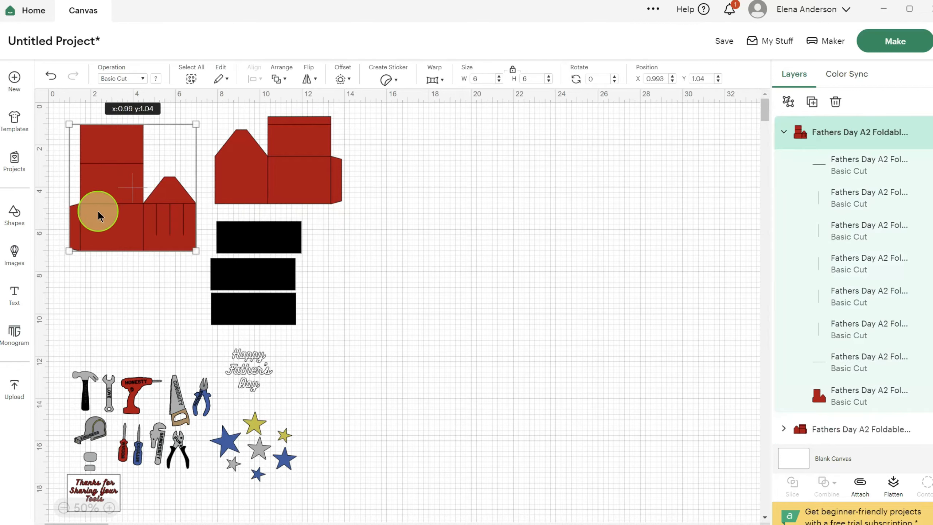
click(238, 165)
click(259, 239)
click(250, 271)
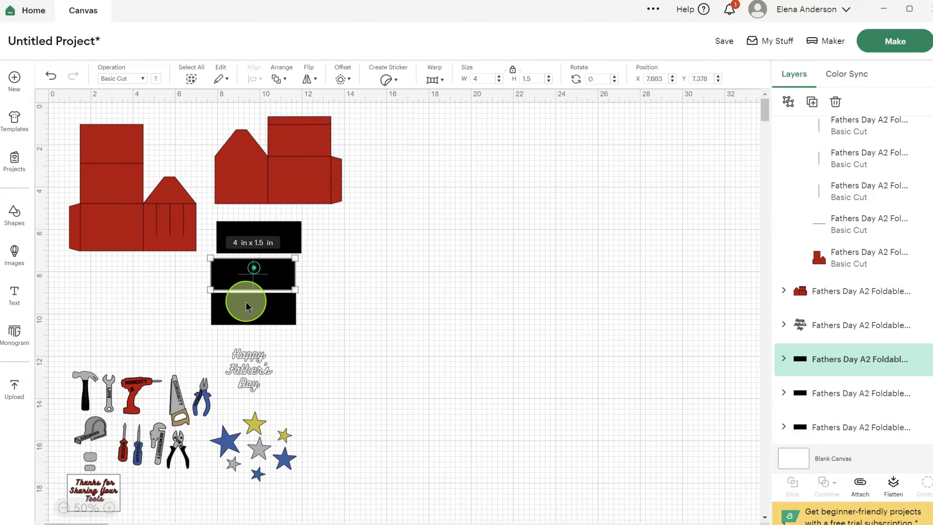
click(246, 305)
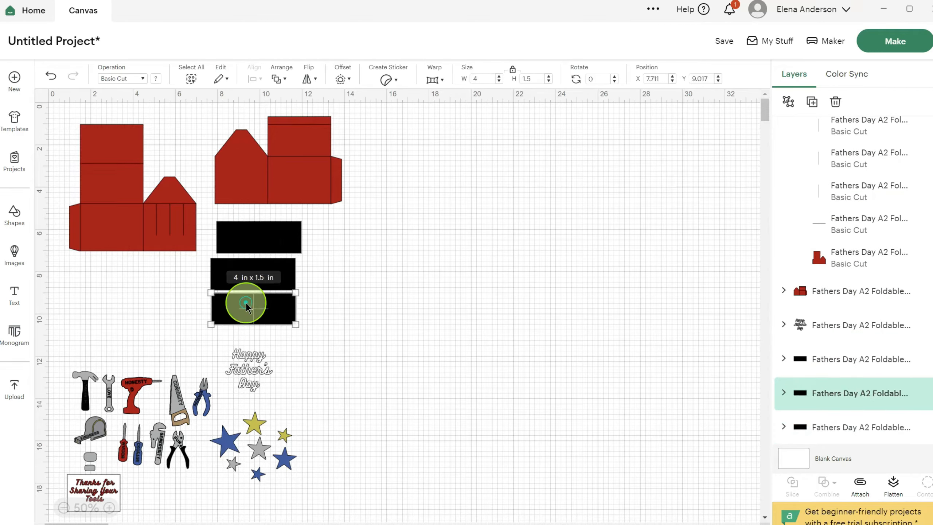
click(304, 174)
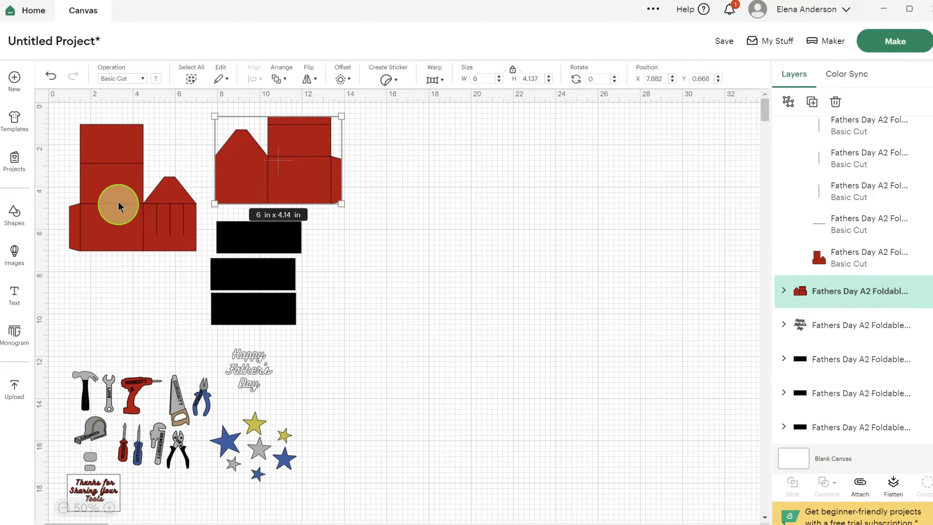
- Set all seven fold and slot lines of the large red piece to Score
click(108, 183)
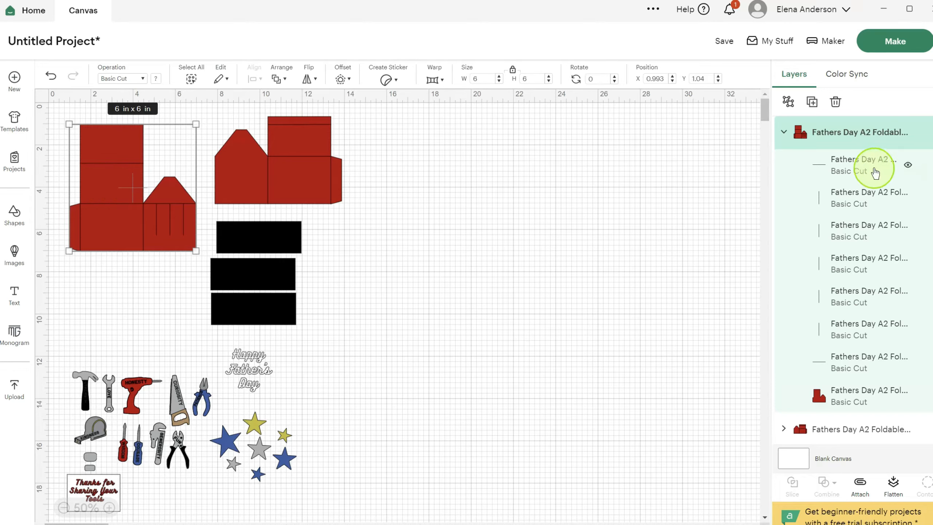
click(849, 171)
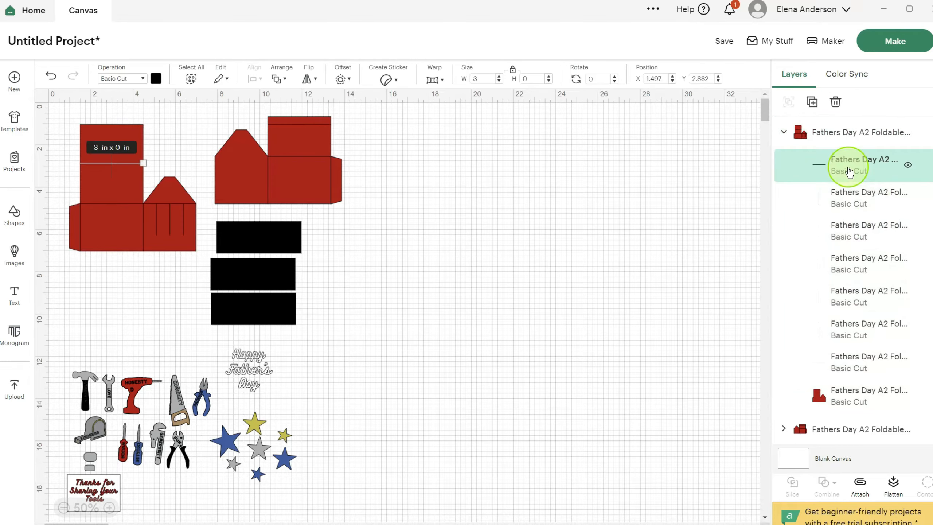
shift+click(851, 202)
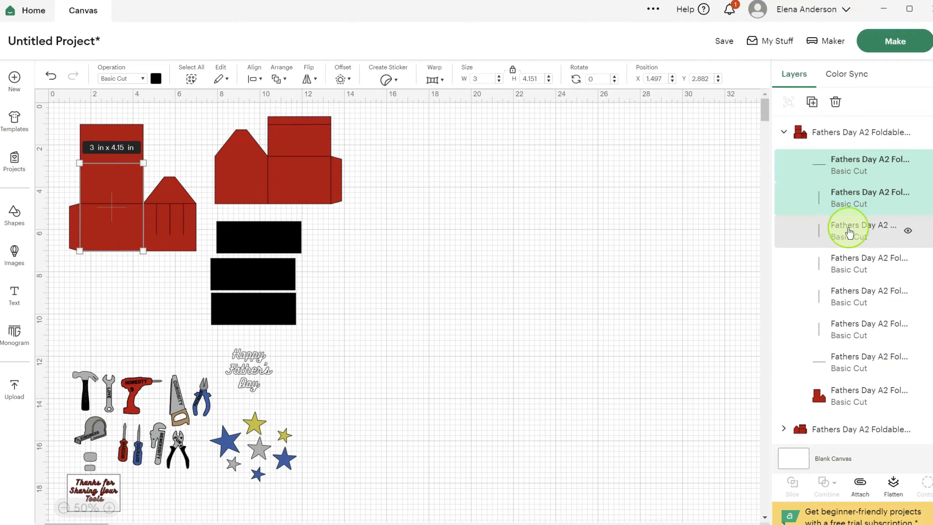
shift+click(849, 232)
shift+click(852, 264)
shift+click(853, 297)
shift+click(854, 318)
shift+click(843, 360)
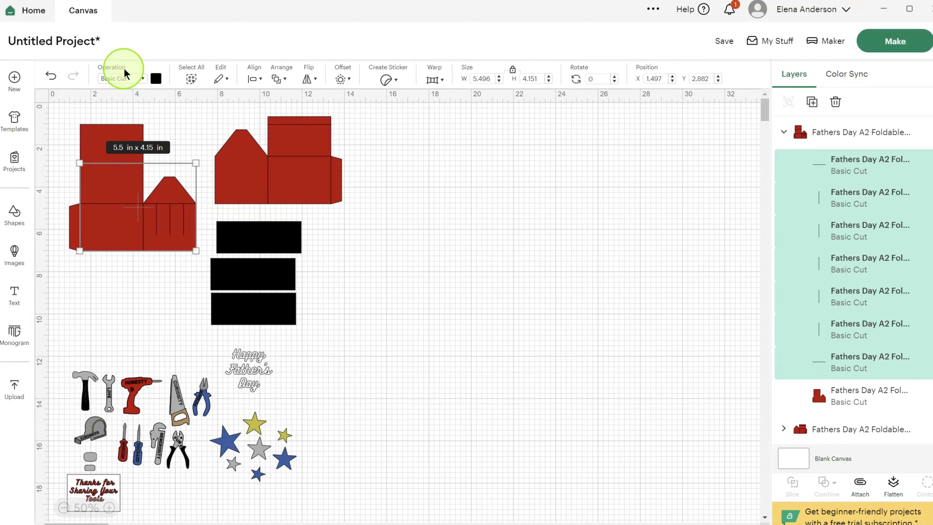
click(143, 79)
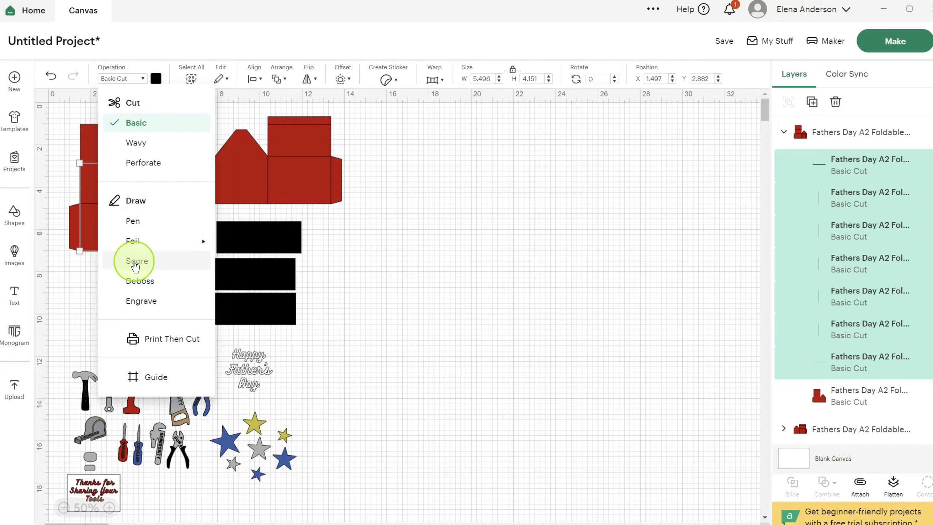
click(135, 261)
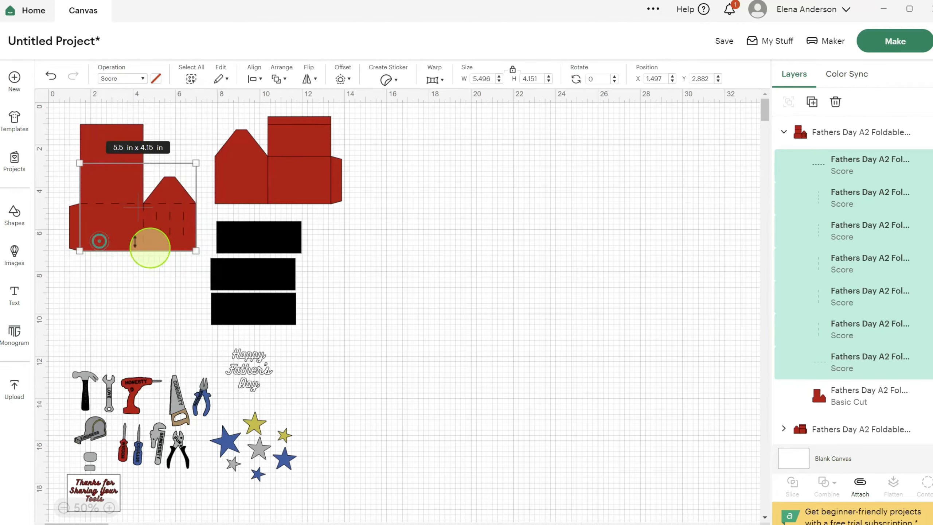
click(444, 272)
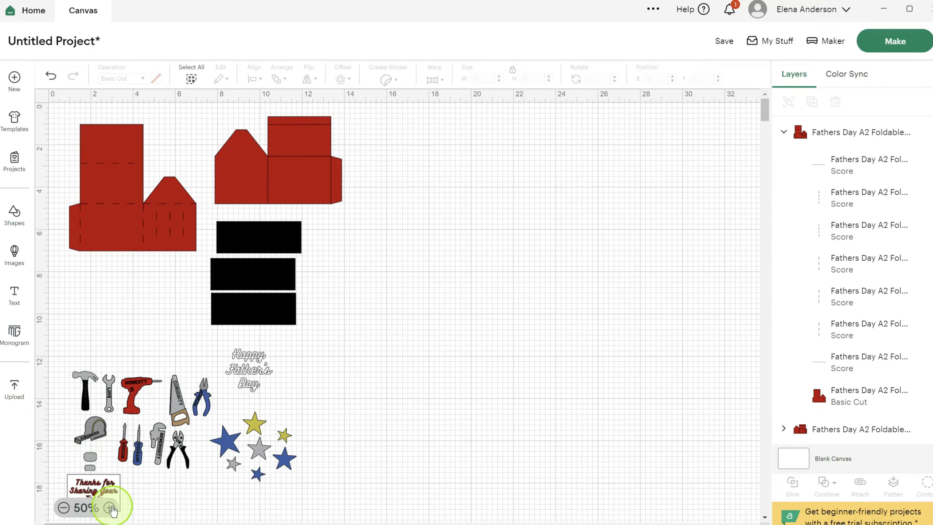
- Examine the score lines on the large red piece at 100% zoom and check the other red and black pieces
click(109, 508)
click(110, 508)
scroll(78, 391, up, 1)
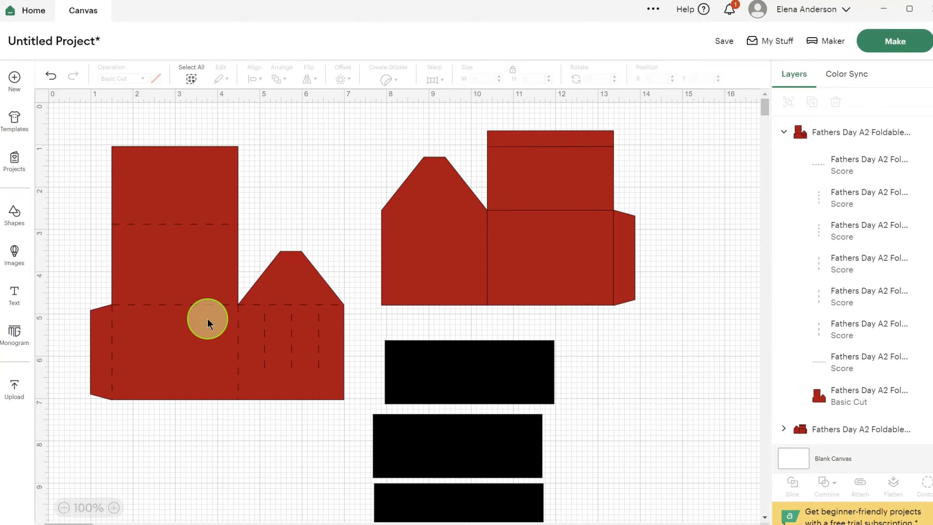
click(180, 270)
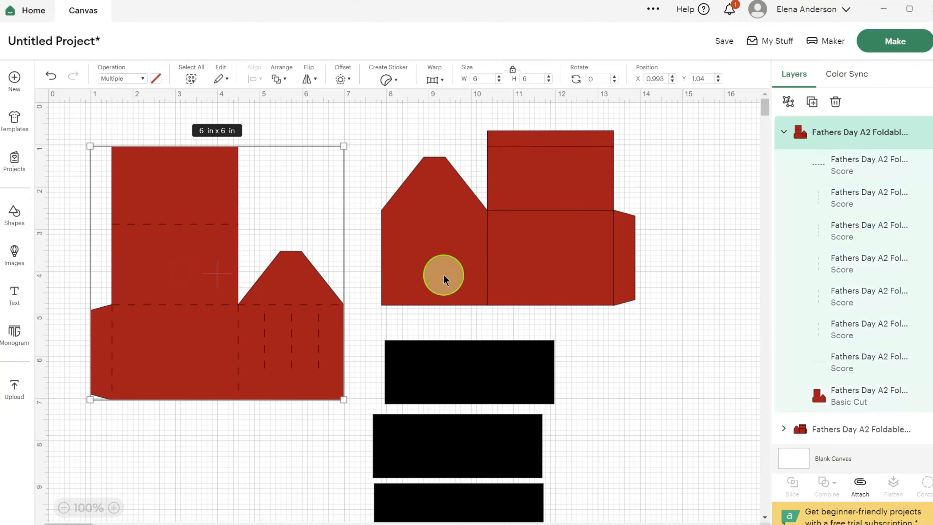
click(442, 272)
click(475, 364)
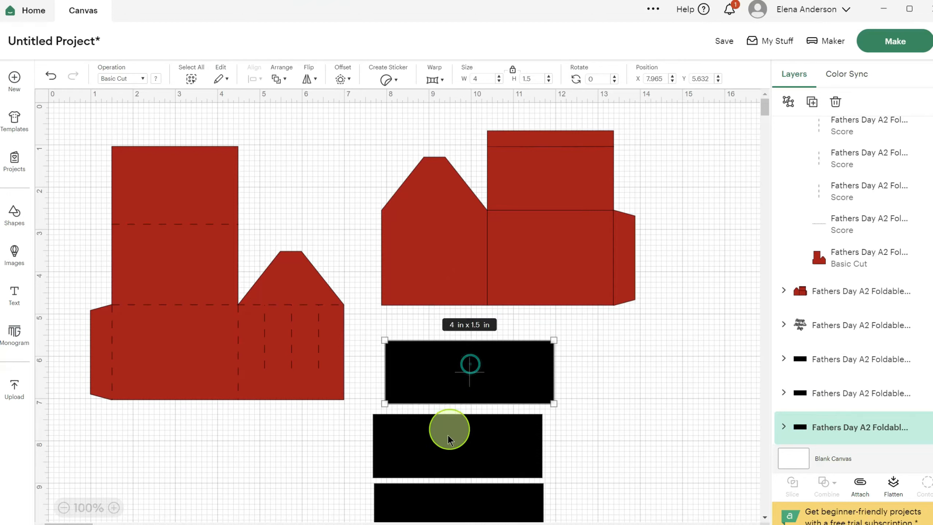
click(449, 454)
click(450, 493)
click(458, 369)
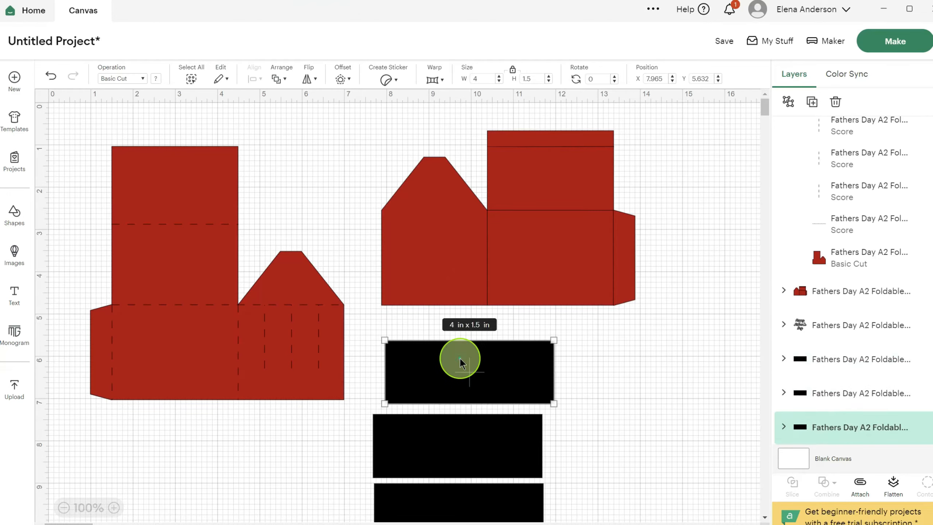
- Set the two vertical fold lines of the middle black strip to Score
click(784, 359)
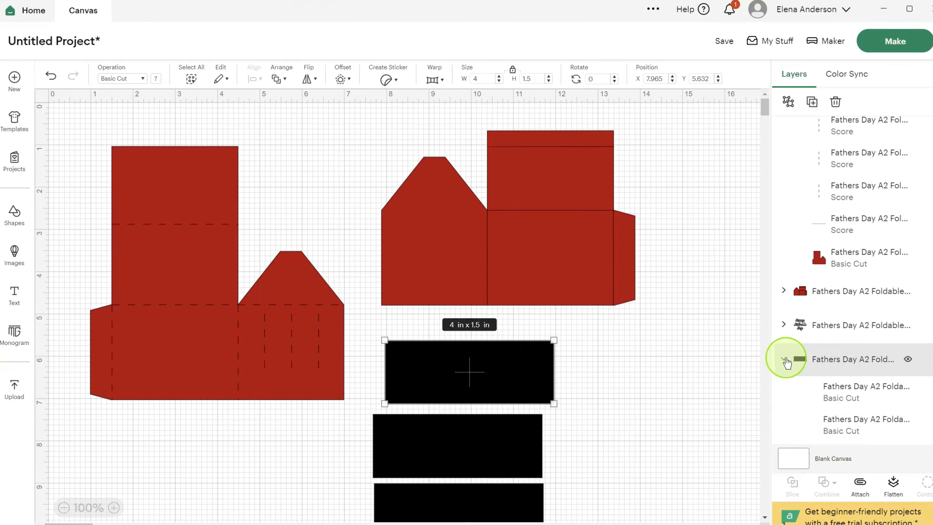
scroll(870, 331, down, 3)
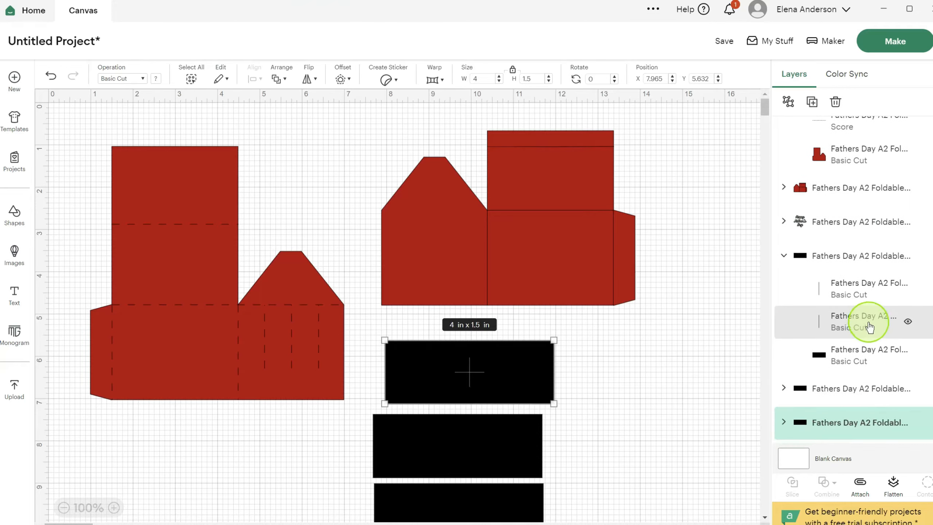
click(846, 292)
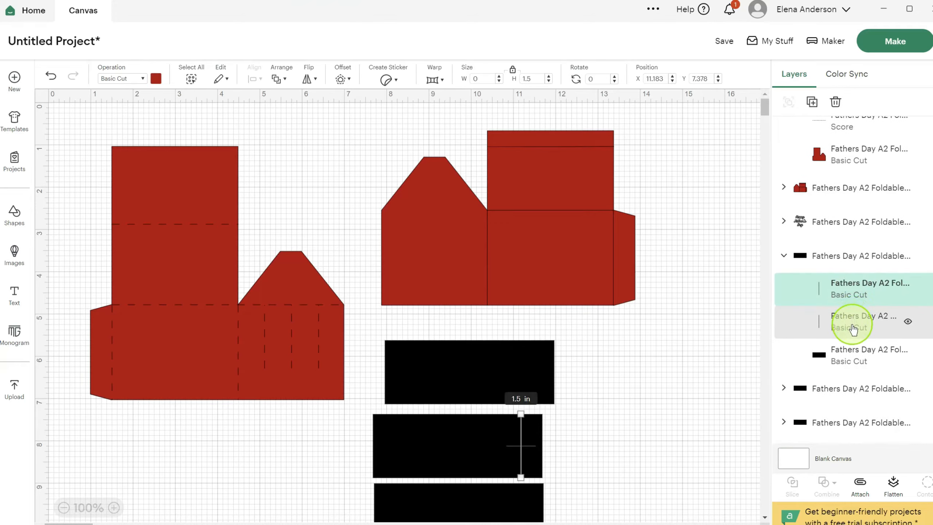
shift+click(852, 328)
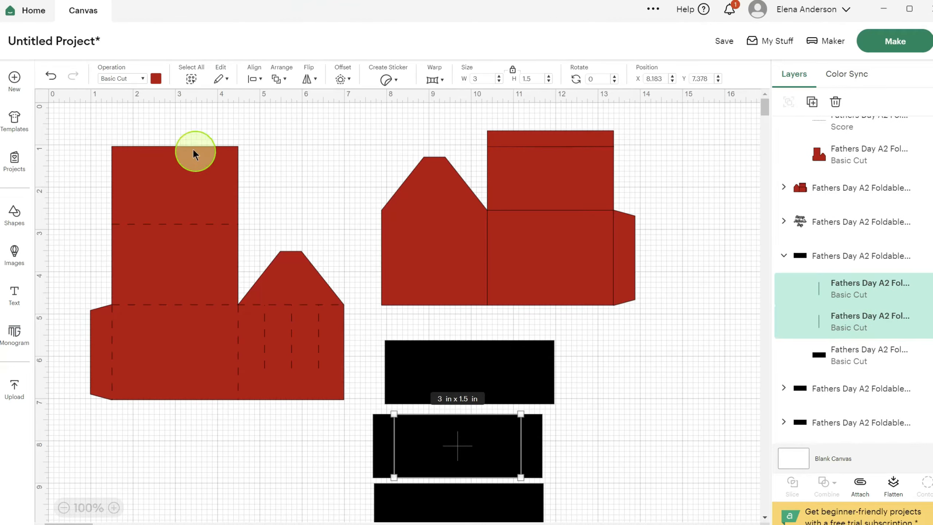
click(142, 78)
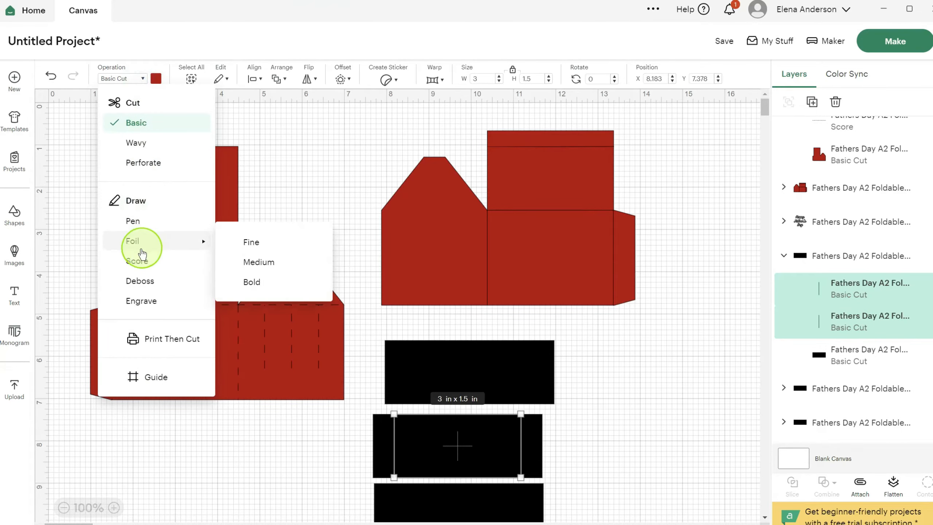
click(136, 262)
click(600, 409)
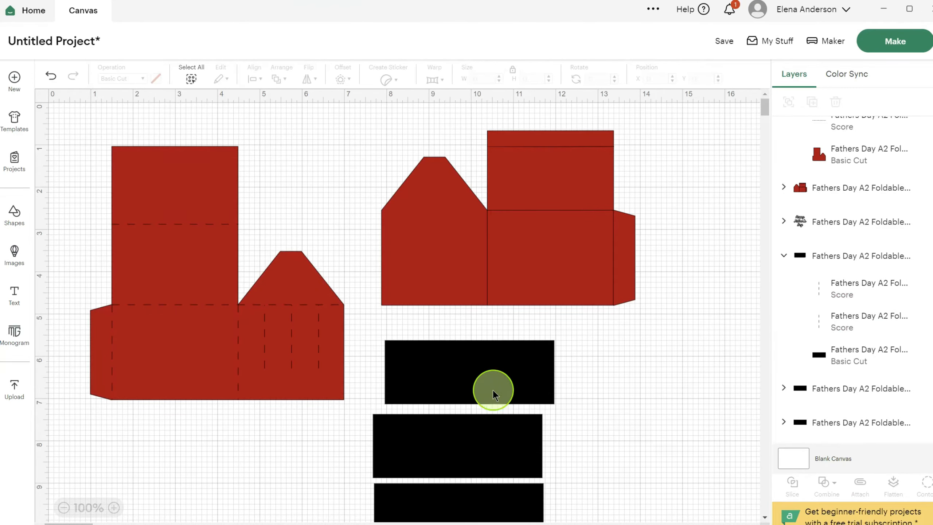
- Switch the project's machine to Cricut Joy Xtra and undo the Score settings on the black strip and large red piece
click(466, 378)
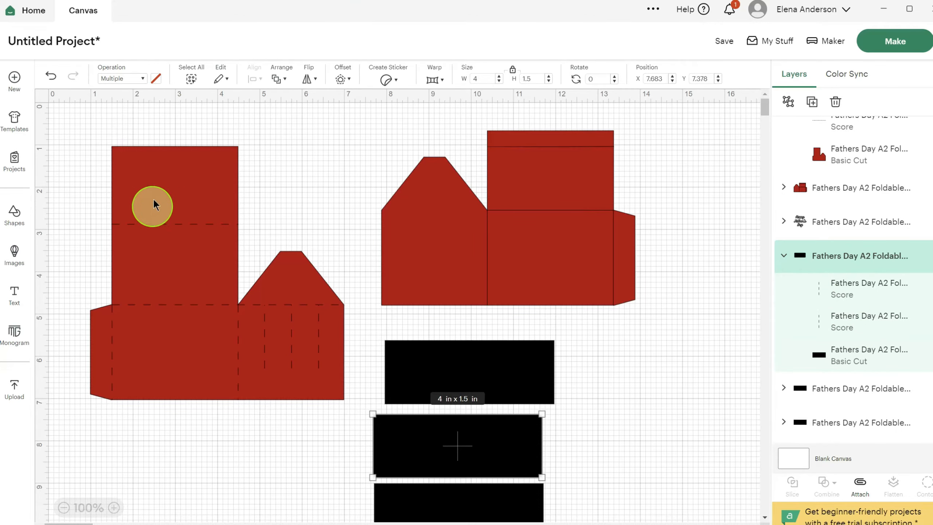
click(157, 187)
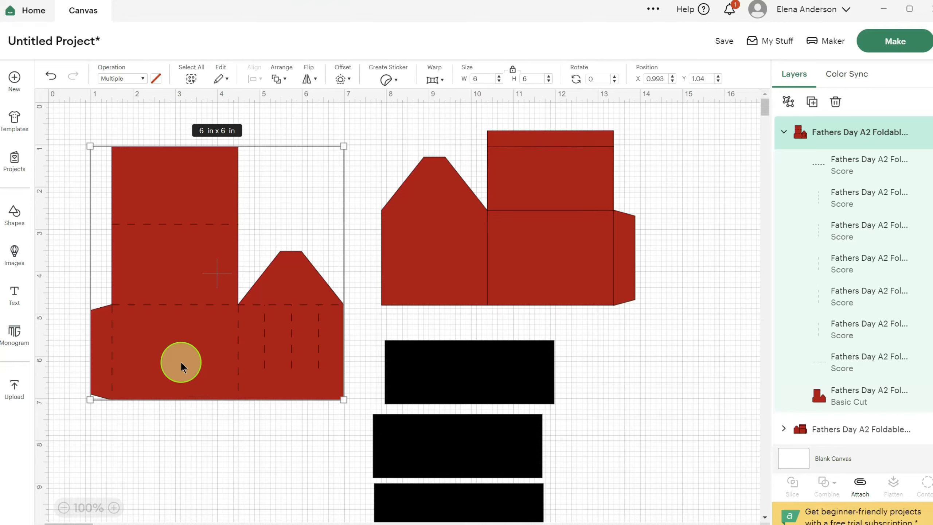
click(823, 40)
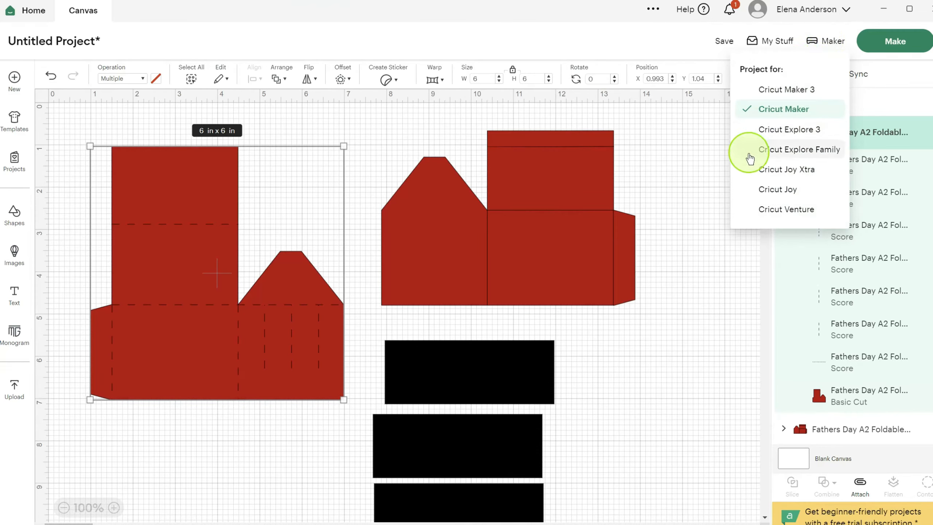
click(760, 172)
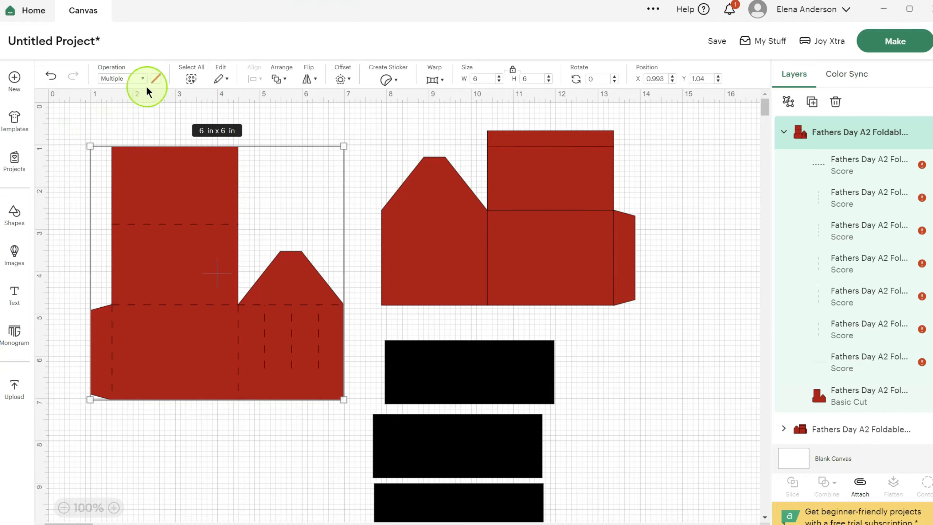
click(51, 76)
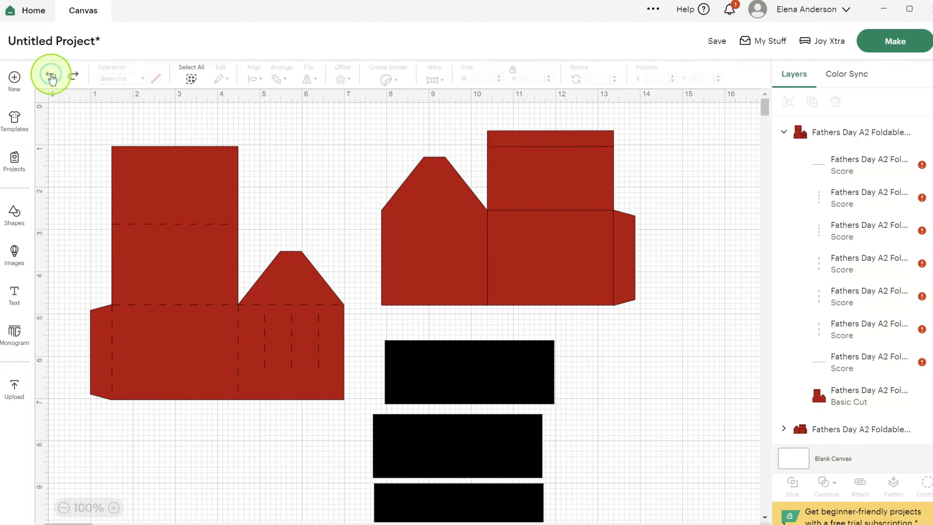
- Set all seven fold and slot lines of the large red piece to Foil and attach them to the piece
click(153, 189)
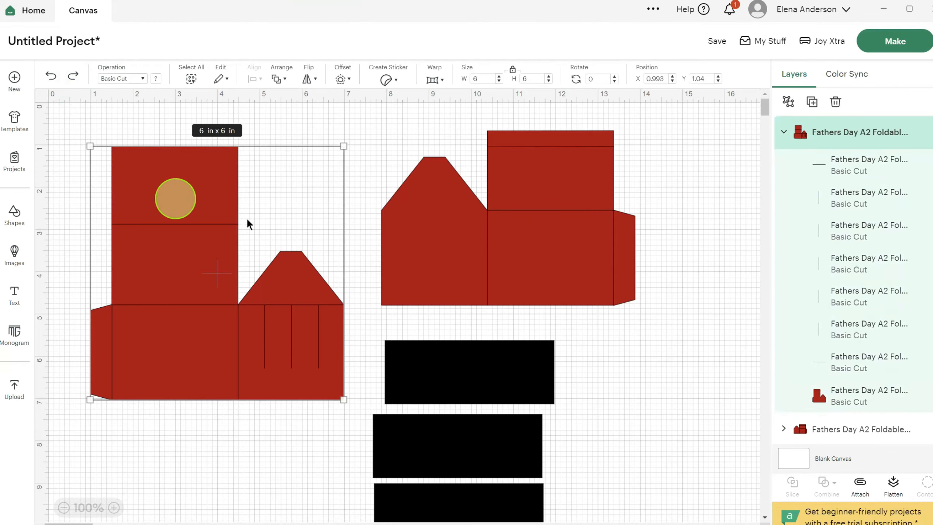
click(866, 170)
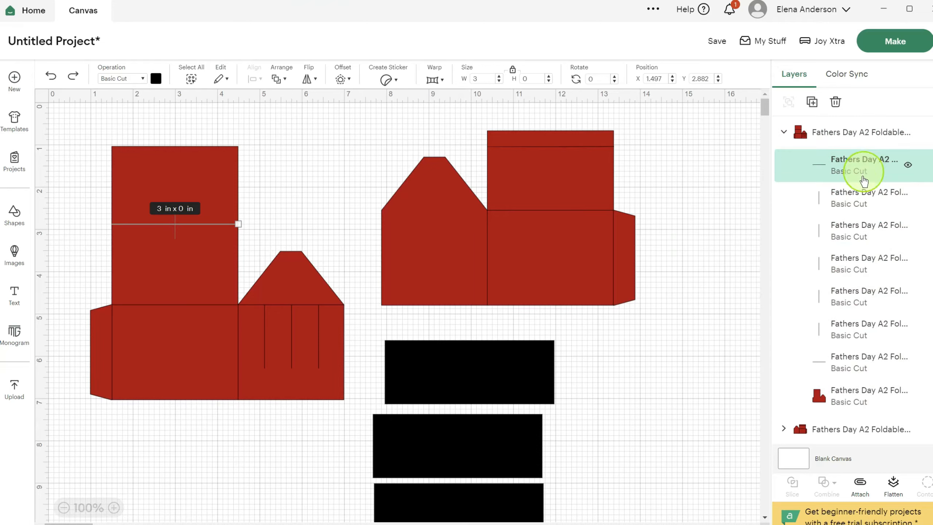
shift+click(857, 204)
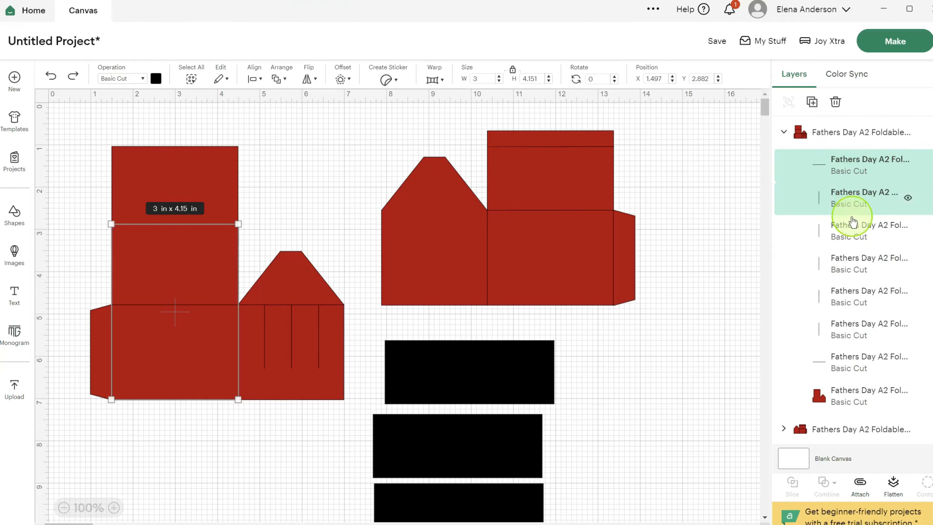
shift+click(853, 239)
shift+click(851, 274)
shift+click(848, 298)
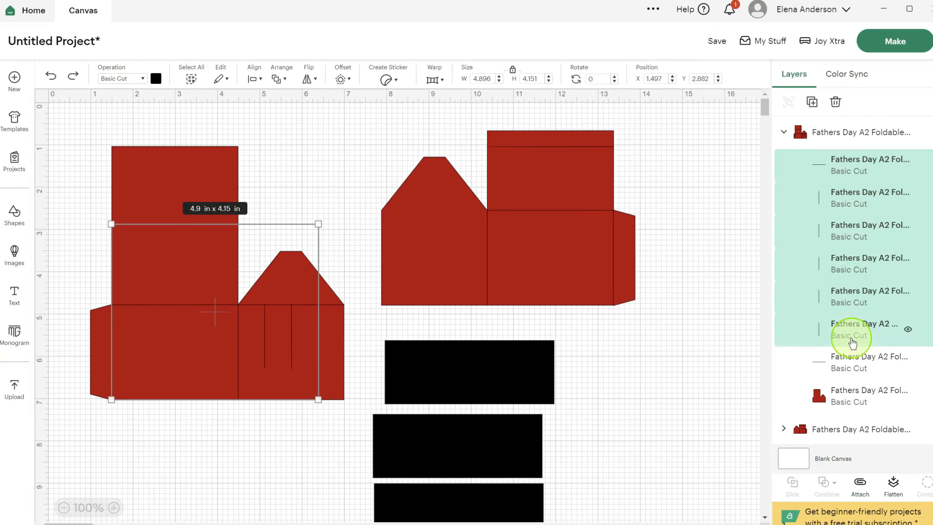
shift+click(848, 333)
shift+click(848, 360)
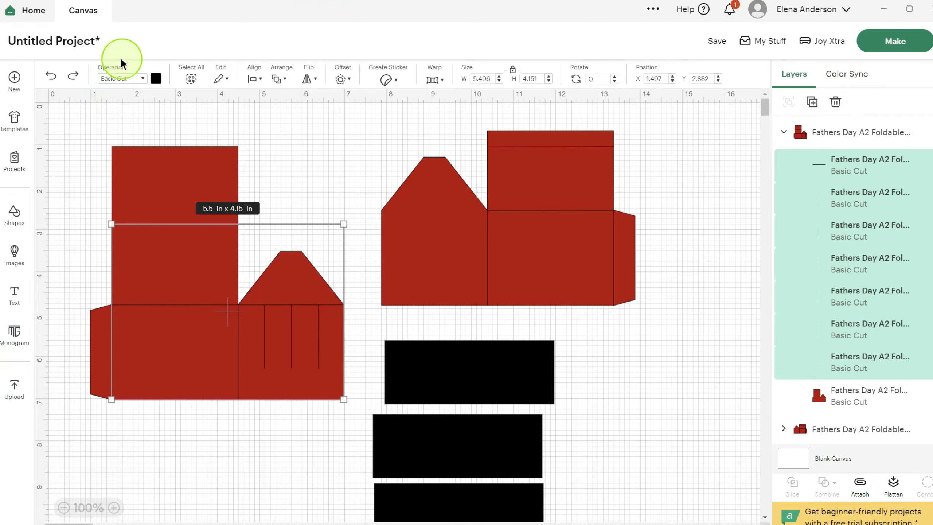
click(143, 78)
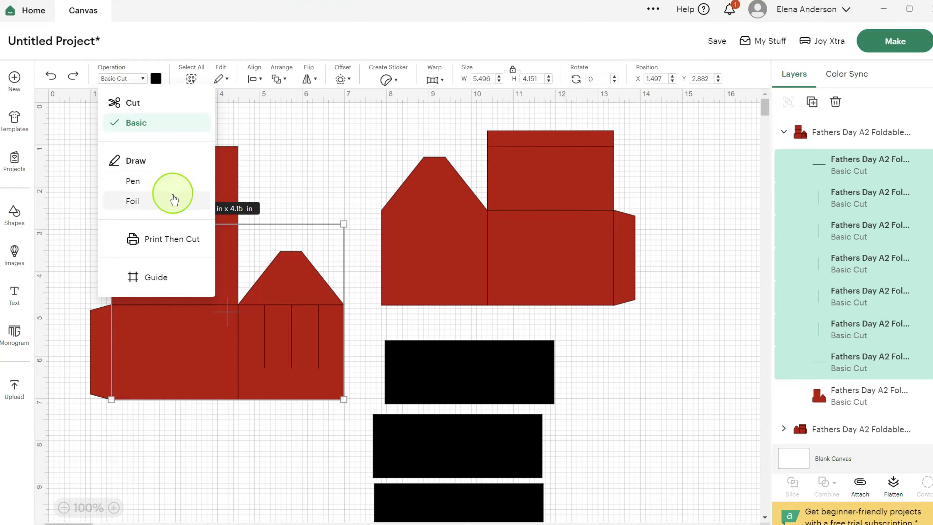
click(132, 206)
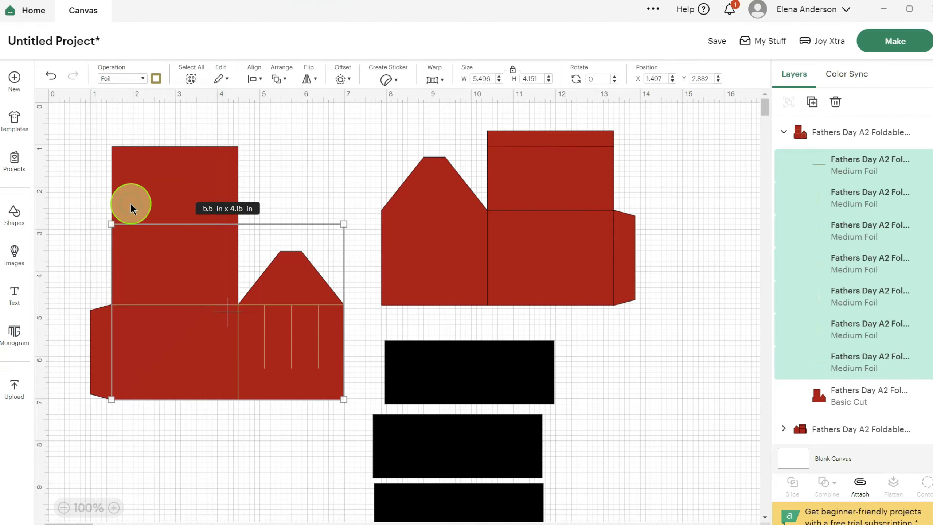
click(279, 169)
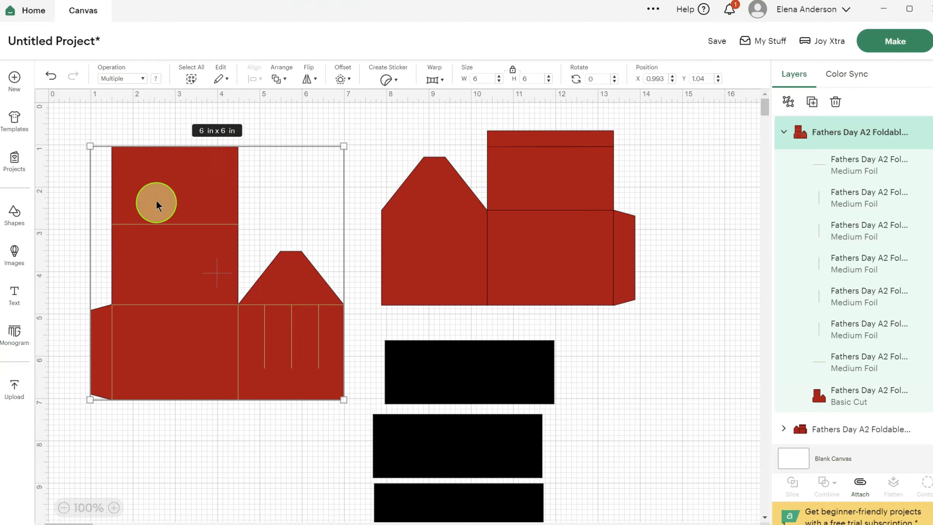
click(859, 490)
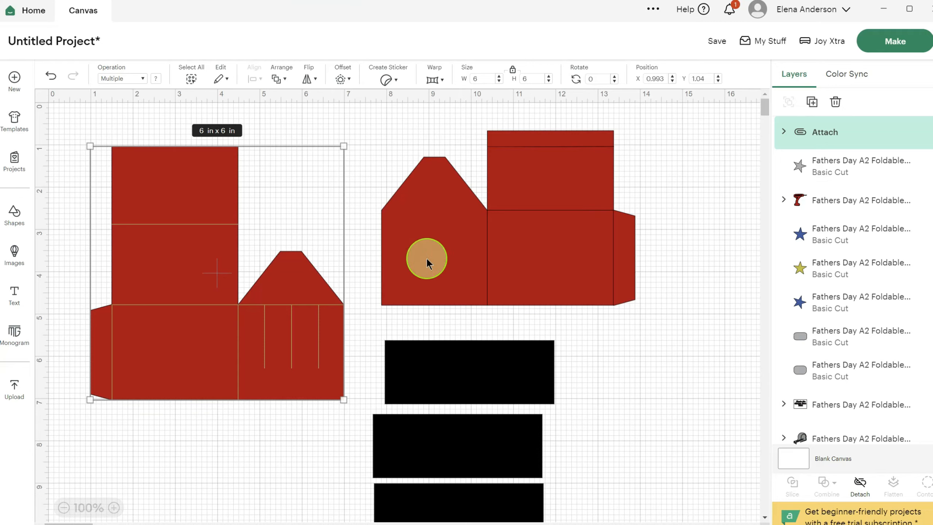
- Set the four fold lines of the second red piece to Foil and attach them to that piece
click(422, 247)
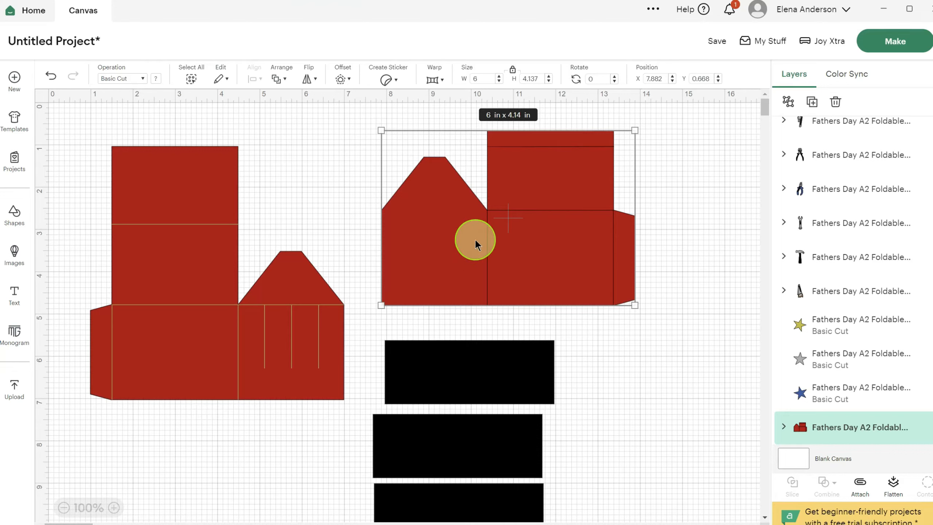
click(784, 427)
scroll(851, 305, down, 5)
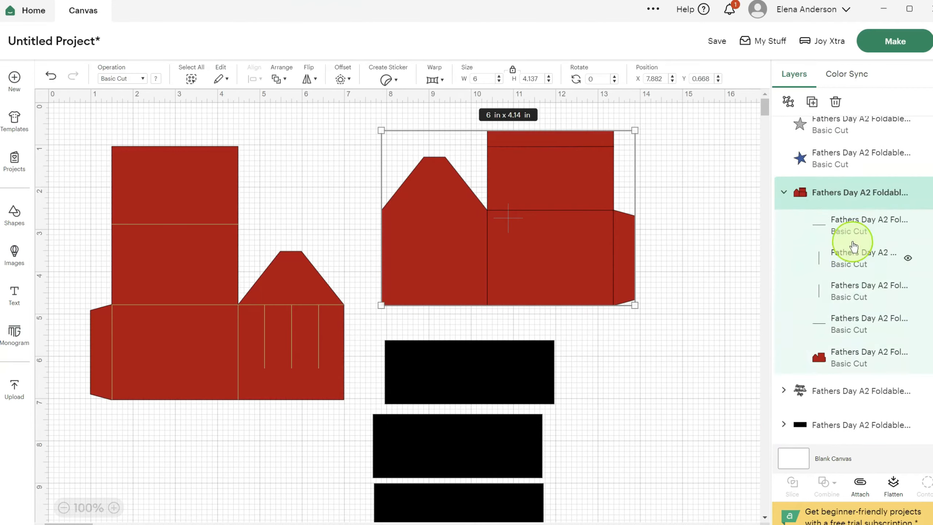
click(850, 228)
ctrl+click(849, 259)
ctrl+click(848, 294)
ctrl+click(848, 321)
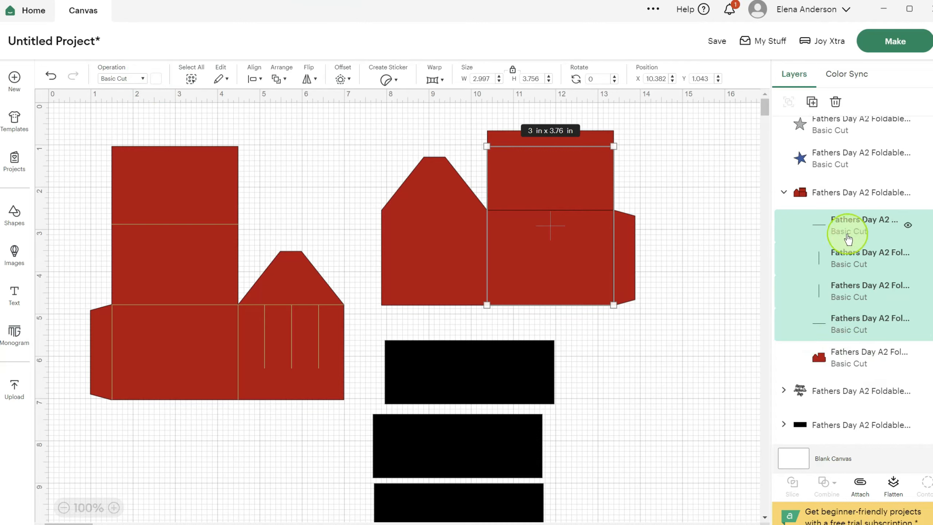
click(140, 87)
click(128, 201)
click(700, 261)
click(829, 195)
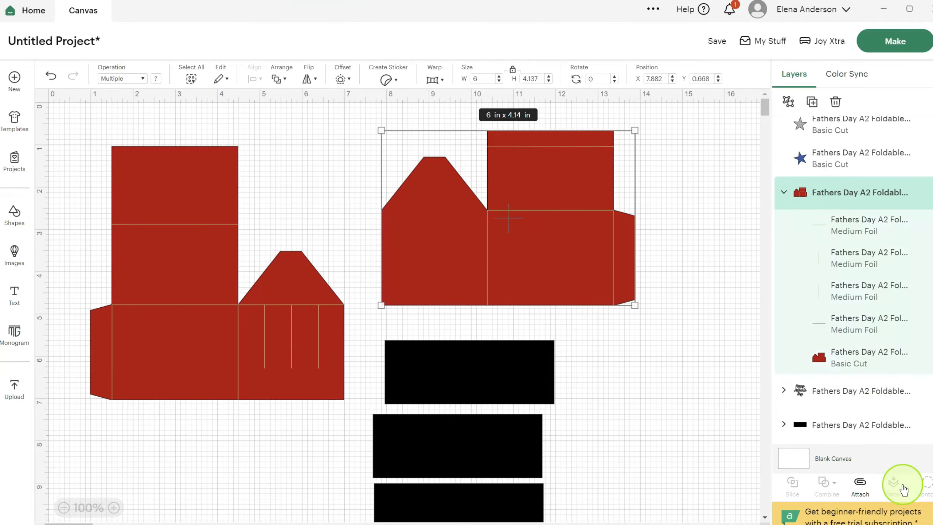
click(859, 482)
- Set the two vertical fold lines of the top black strip to Foil and attach them to the strip
scroll(464, 256, down, 3)
click(464, 256)
click(783, 427)
scroll(837, 362, down, 3)
click(837, 362)
ctrl+click(839, 389)
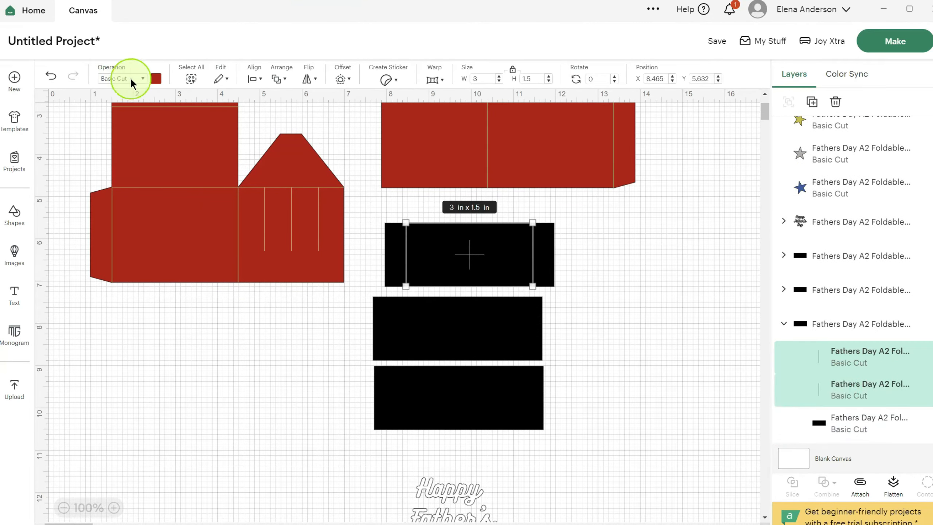
click(131, 80)
click(129, 201)
click(705, 276)
click(473, 242)
click(856, 481)
- Set the two vertical fold lines of the middle black strip to Foil and attach them to the strip
click(468, 316)
click(784, 424)
scroll(853, 281, down, 3)
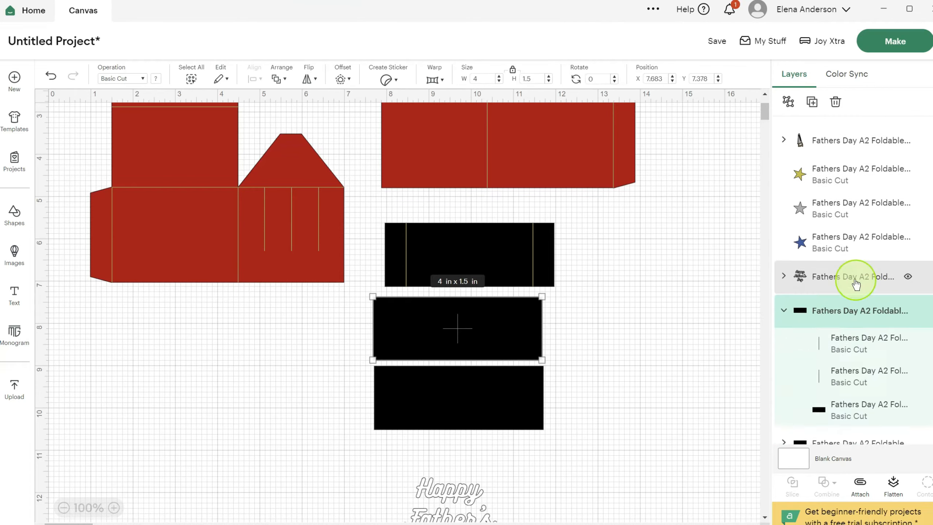
click(849, 321)
ctrl+click(850, 352)
click(120, 77)
click(129, 201)
click(708, 317)
click(475, 343)
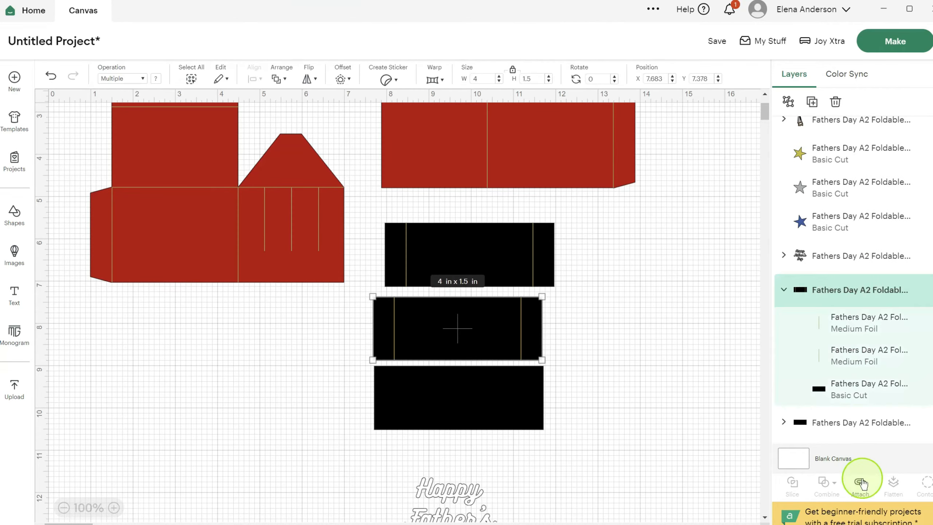
click(862, 479)
- Set the two vertical fold lines of the bottom black strip to Foil and attach them to the strip
click(474, 395)
click(784, 427)
scroll(841, 337, down, 3)
click(845, 355)
ctrl+click(846, 385)
click(141, 82)
click(142, 200)
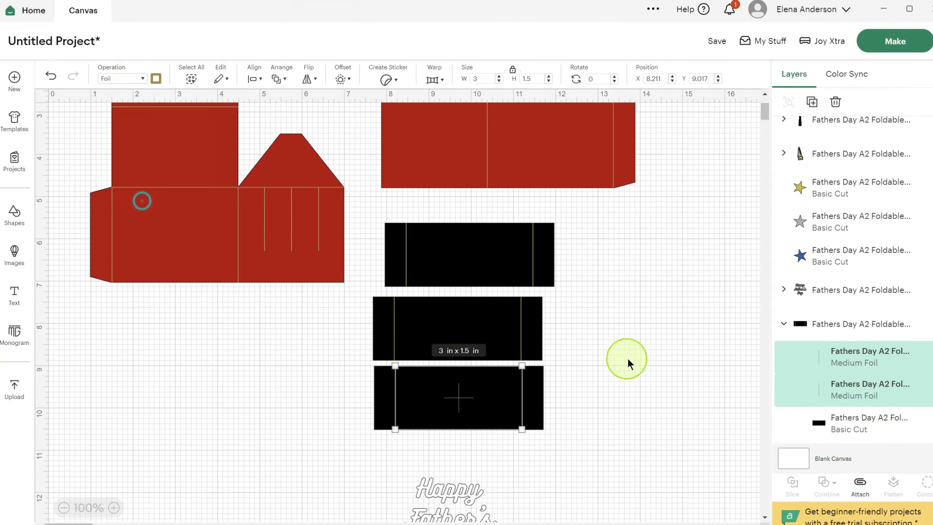
click(626, 359)
click(477, 398)
click(859, 482)
click(622, 347)
- Review the attached box pieces and examine the tool groups, the Happy Father's Day greeting and the sentiment panel
scroll(214, 302, up, 3)
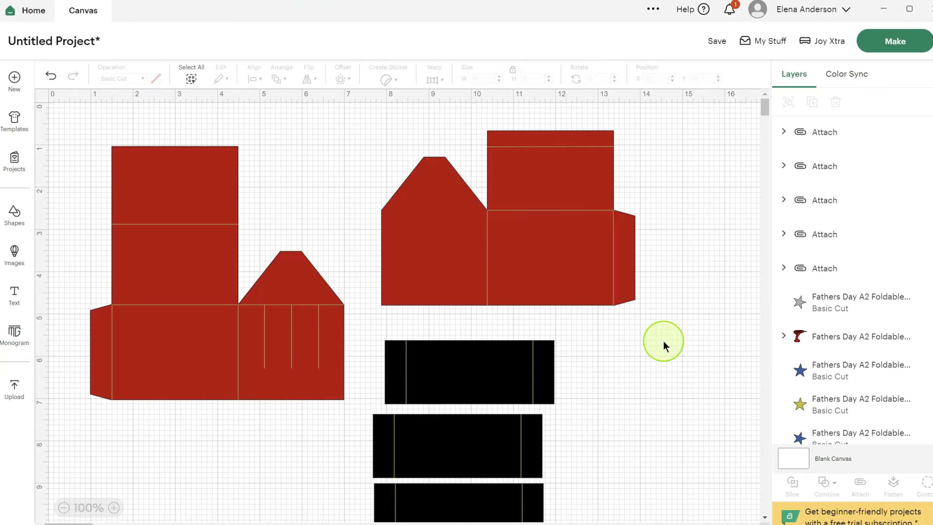
scroll(663, 339, down, 1)
scroll(665, 340, down, 9)
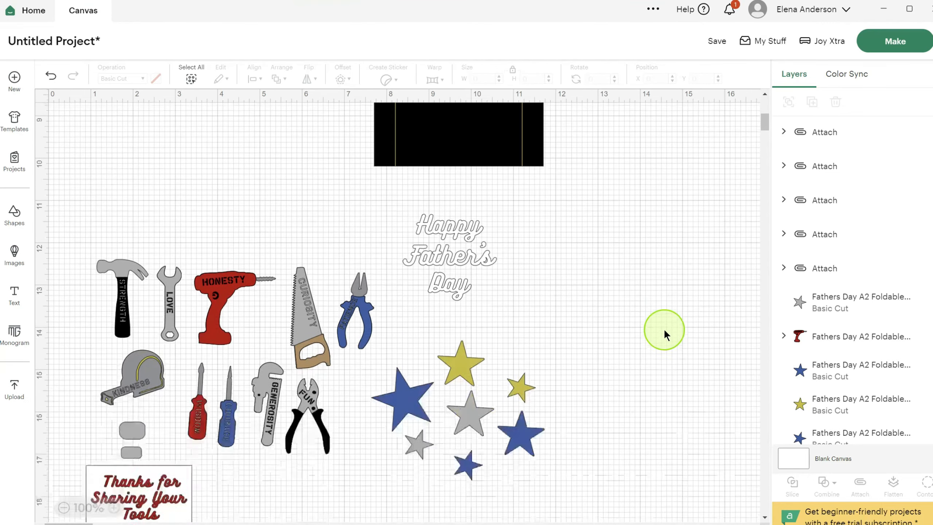
scroll(664, 335, down, 1)
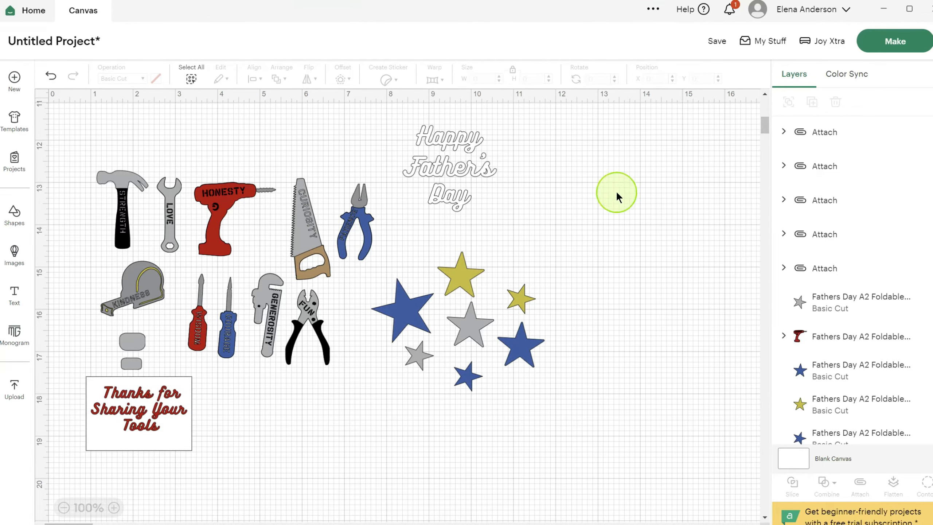
click(123, 230)
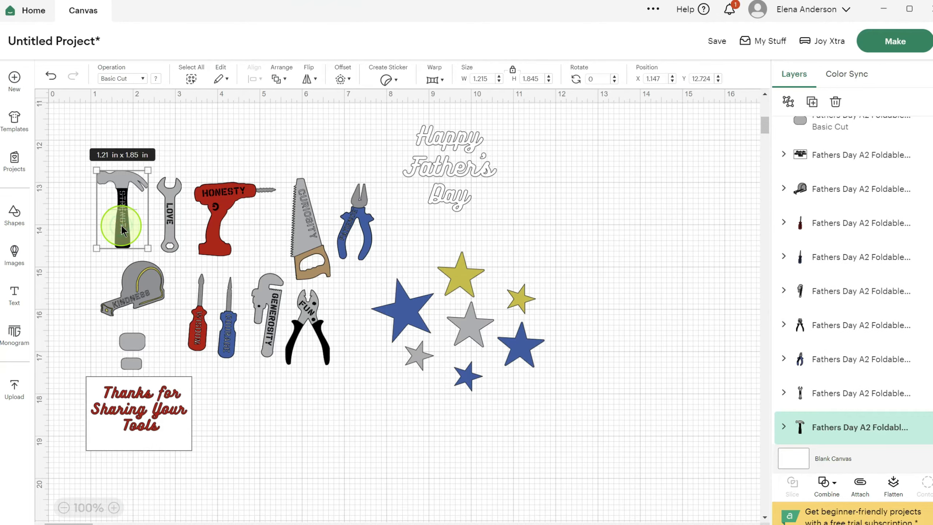
click(129, 288)
click(167, 223)
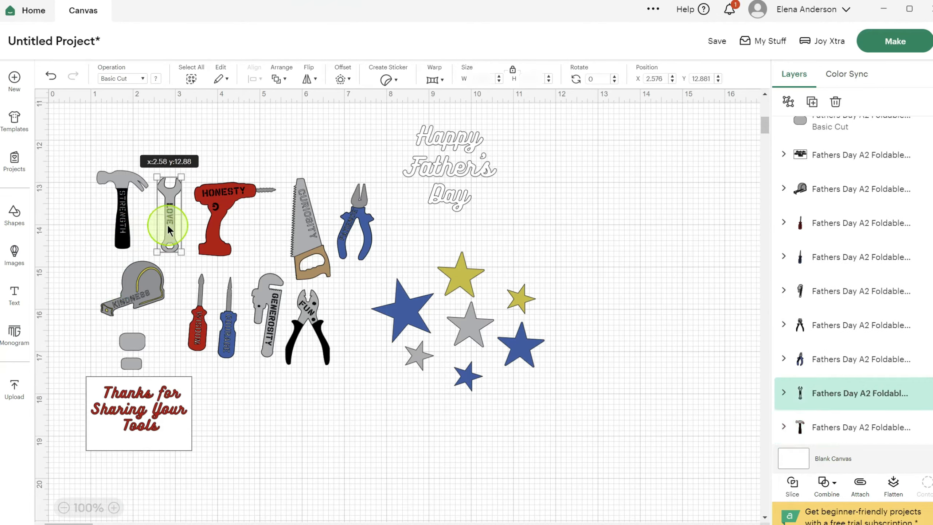
click(223, 220)
click(296, 230)
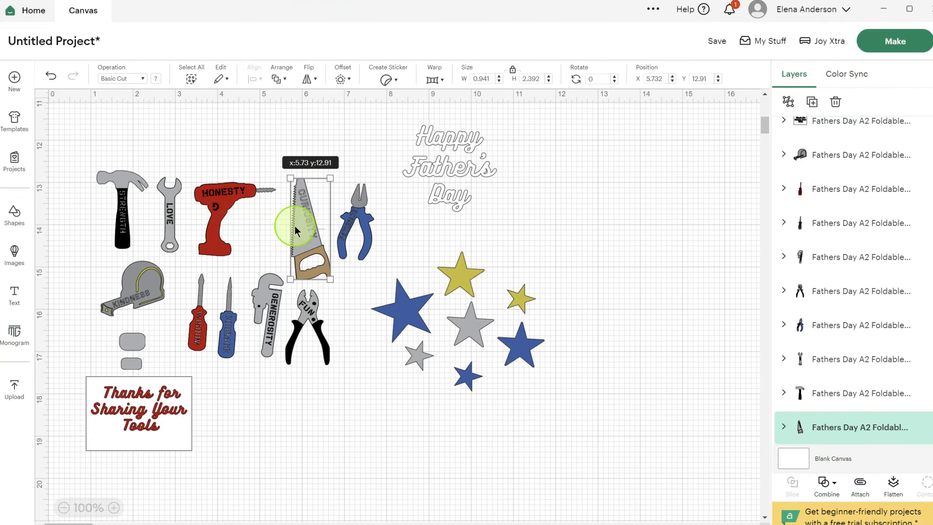
click(345, 210)
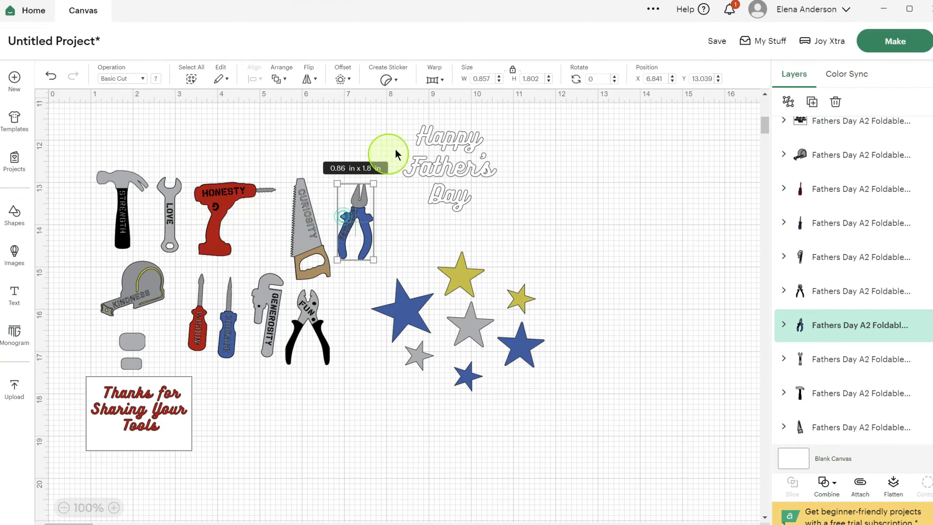
click(430, 140)
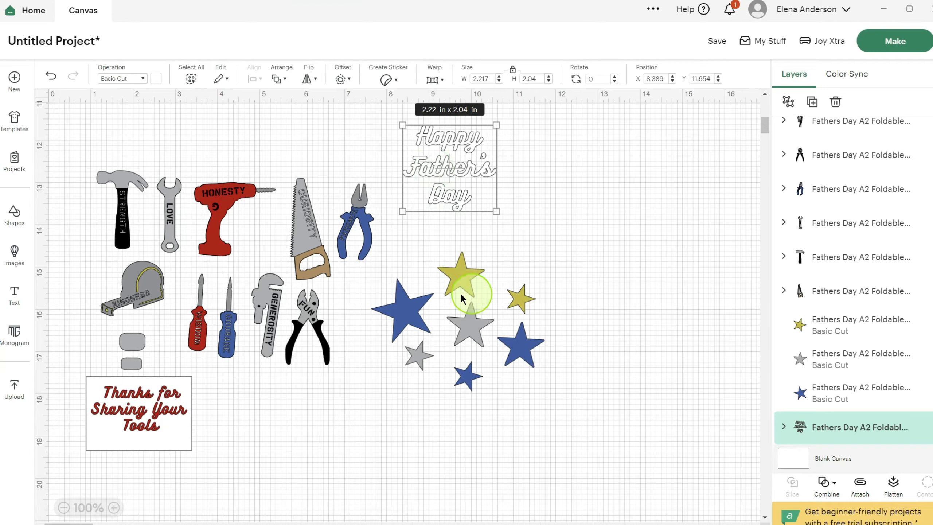
click(120, 420)
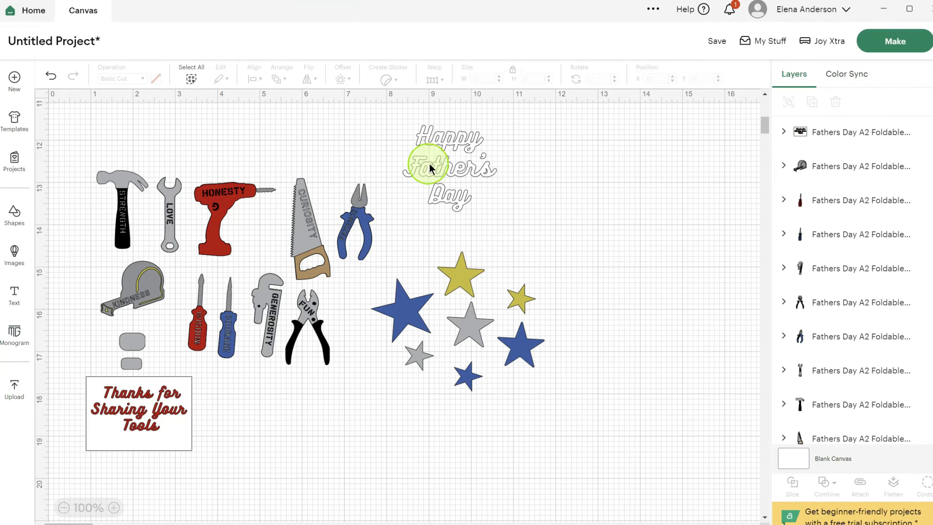
- Move the Happy Father's Day greeting away from the tools to about X 12.8, Y 11.6, and all seven stars below it
click(432, 139)
drag(433, 140, 620, 138)
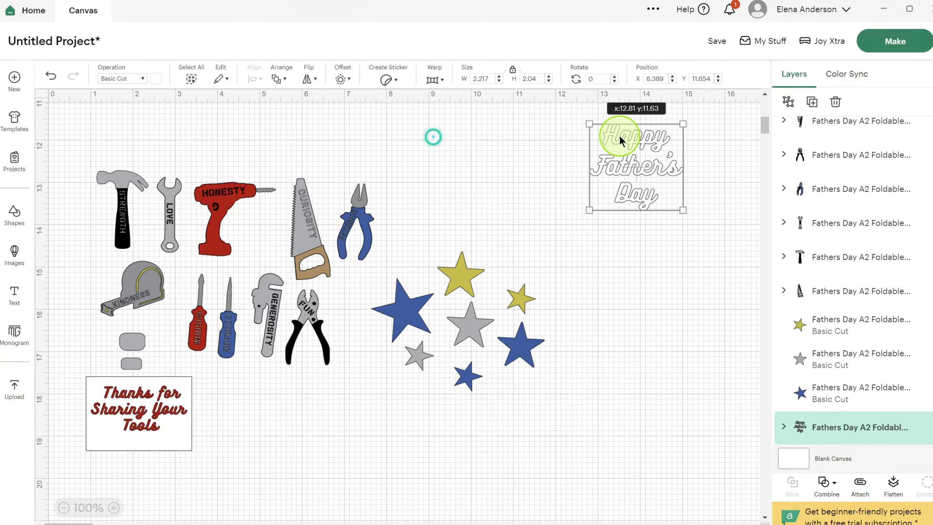
click(443, 270)
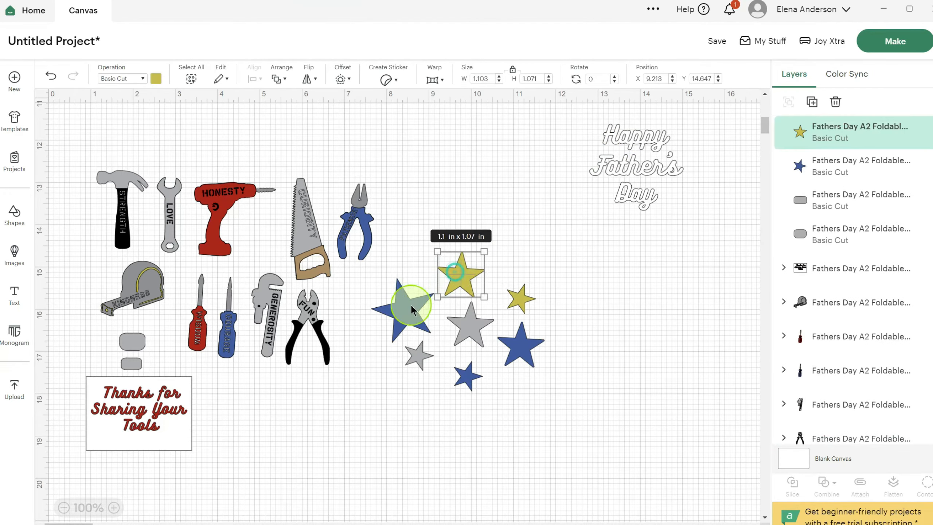
shift+click(405, 309)
shift+click(409, 356)
shift+click(461, 321)
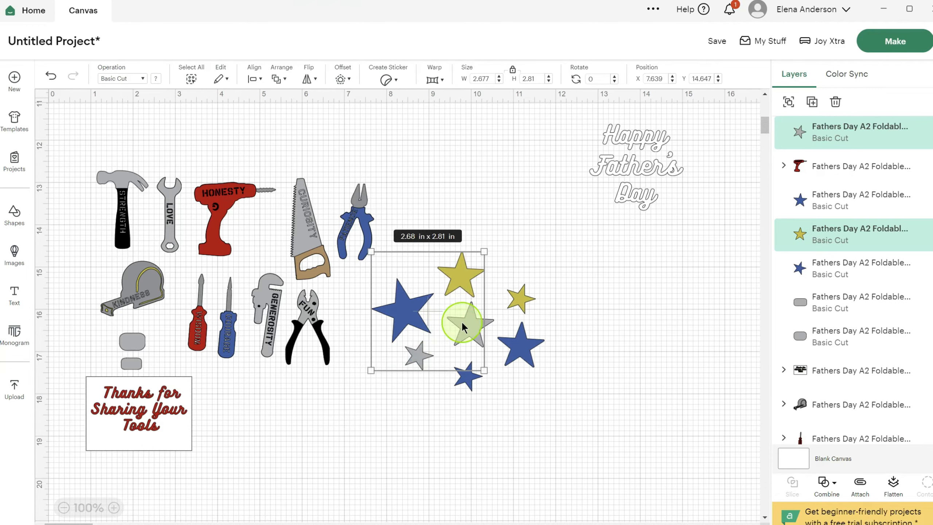
shift+click(516, 296)
shift+click(466, 377)
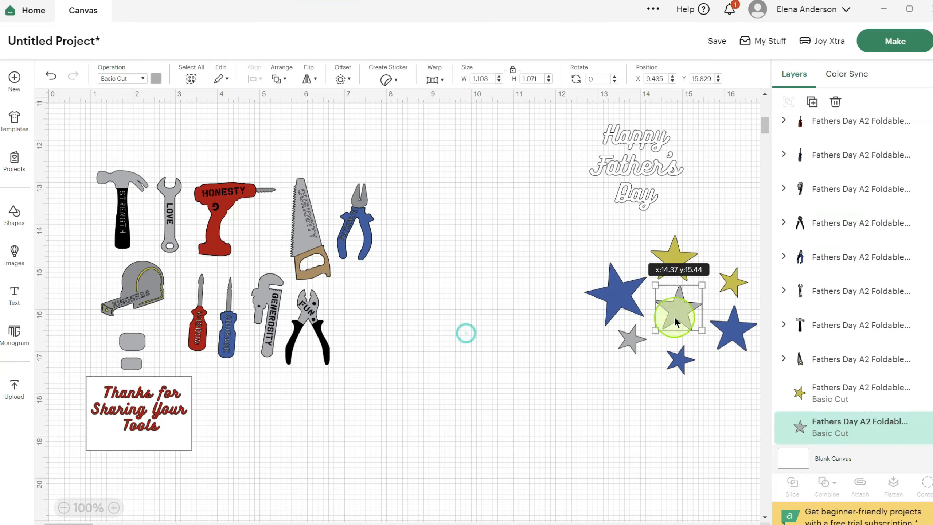
- Move the two grey rounded rectangles together beside the Happy Father's Day greeting, at about X 15.6, Y 11.8
click(124, 343)
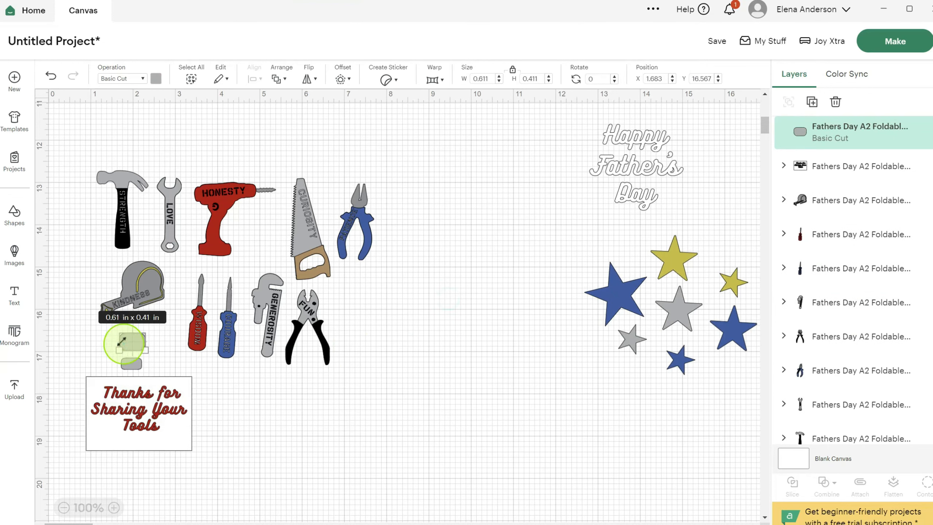
shift+click(131, 363)
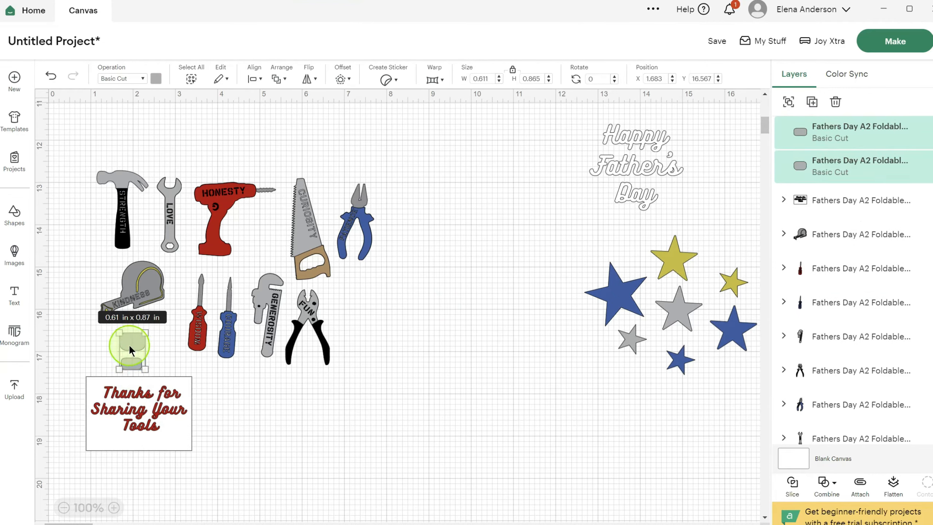
drag(128, 344, 718, 148)
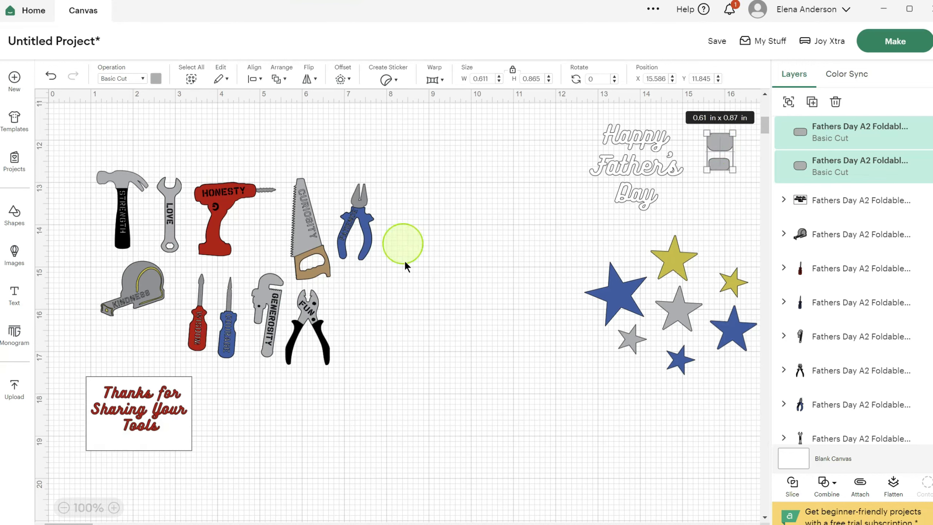
click(399, 340)
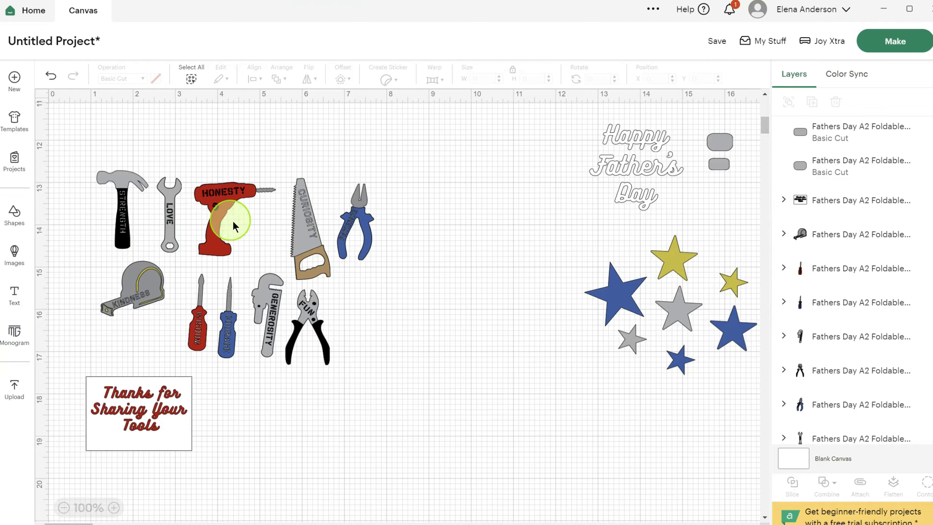
- Hide all contours of the grey blade layer in the Curiosity saw group
click(300, 239)
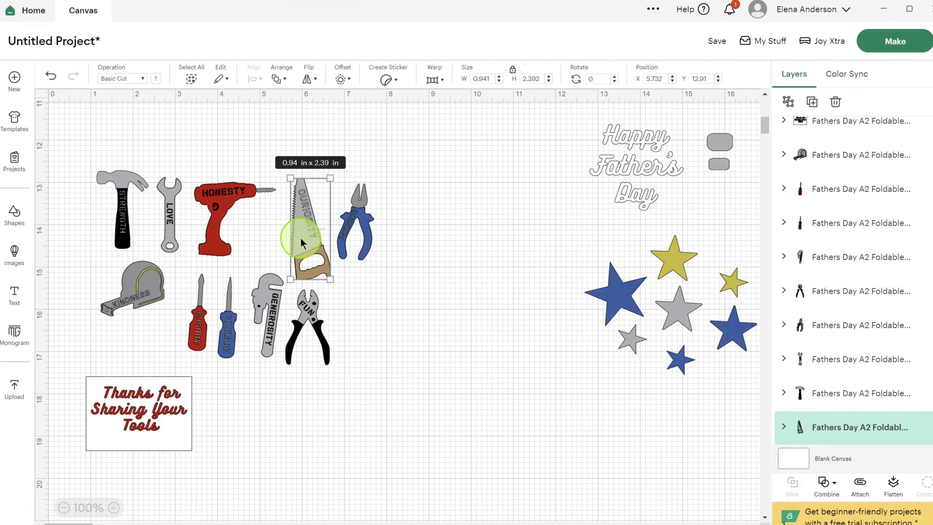
scroll(868, 287, down, 3)
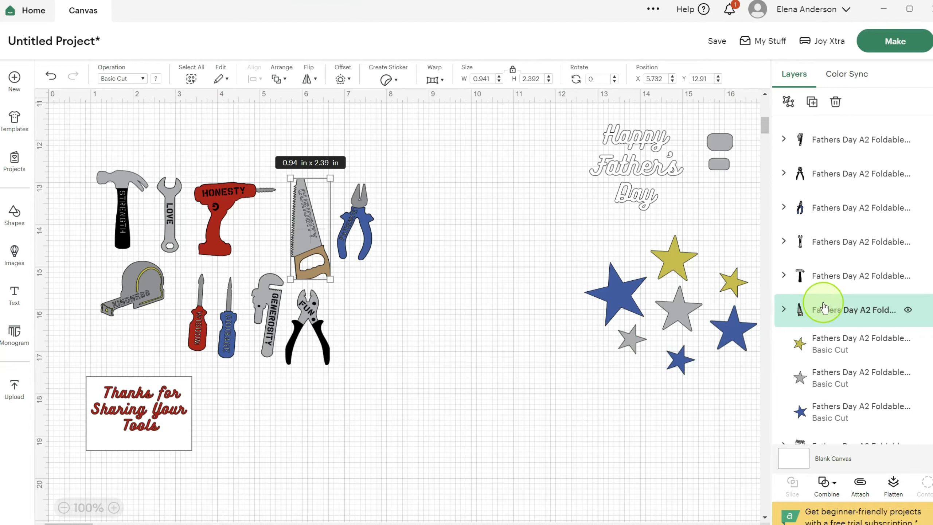
click(782, 309)
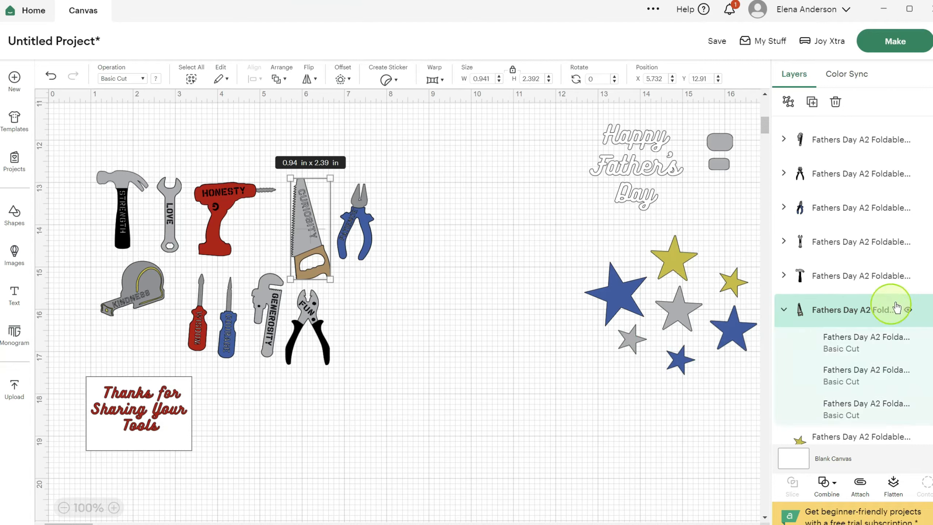
scroll(875, 278, down, 2)
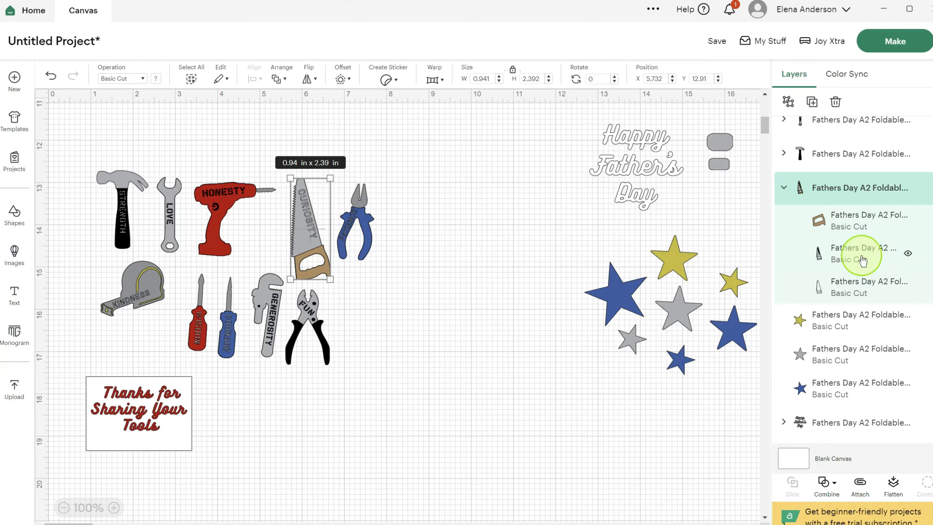
click(848, 258)
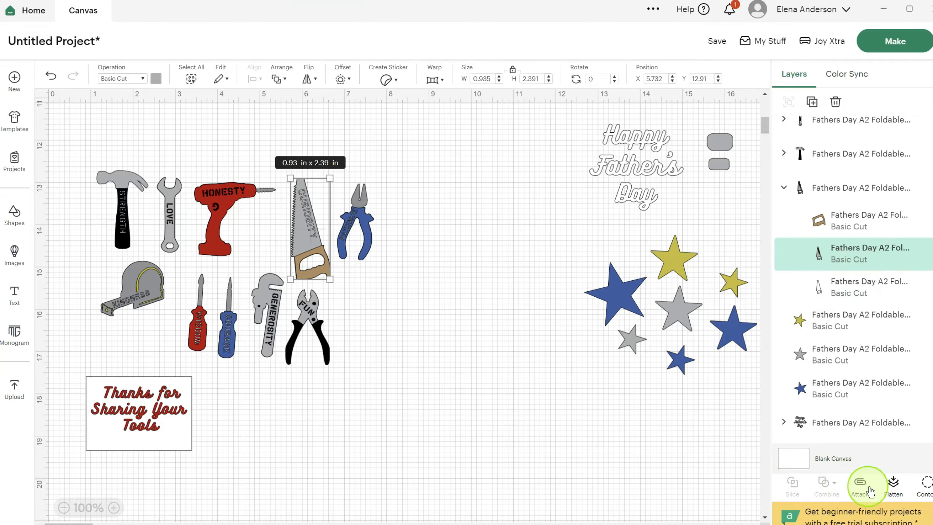
click(929, 488)
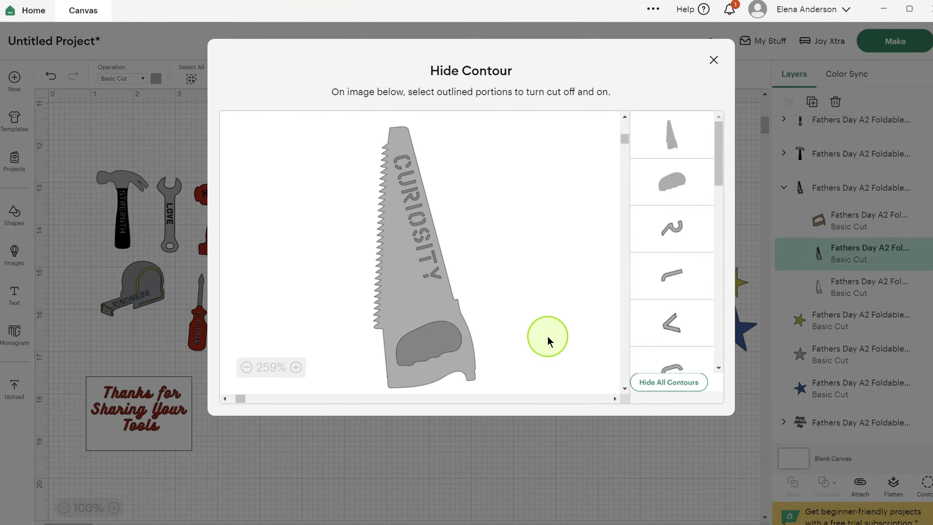
click(665, 236)
click(658, 371)
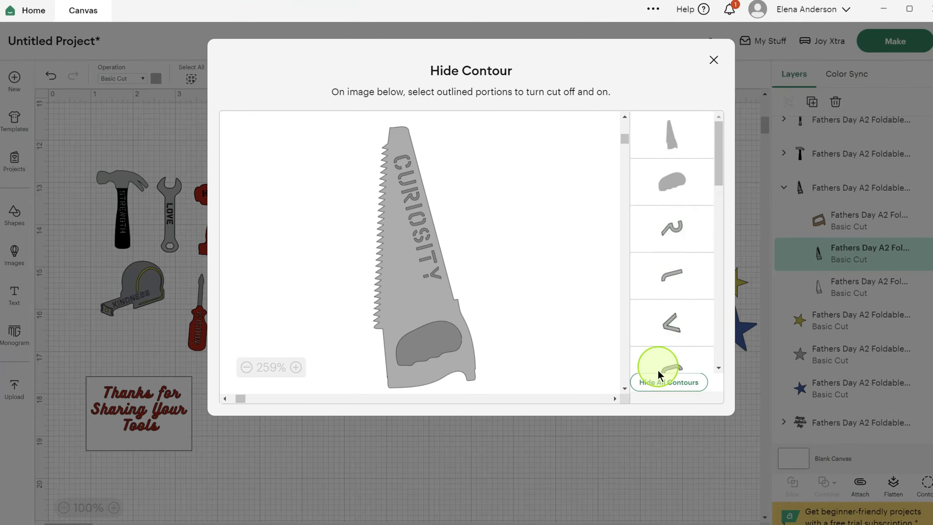
click(662, 394)
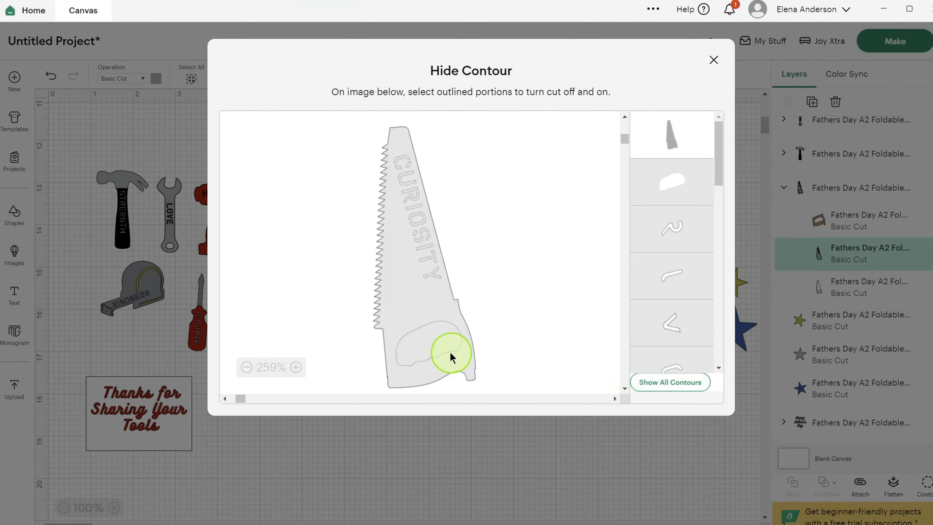
- Review the saw blade's hidden contours and restore only the handle opening, leaving the lettering cutouts hidden
click(424, 343)
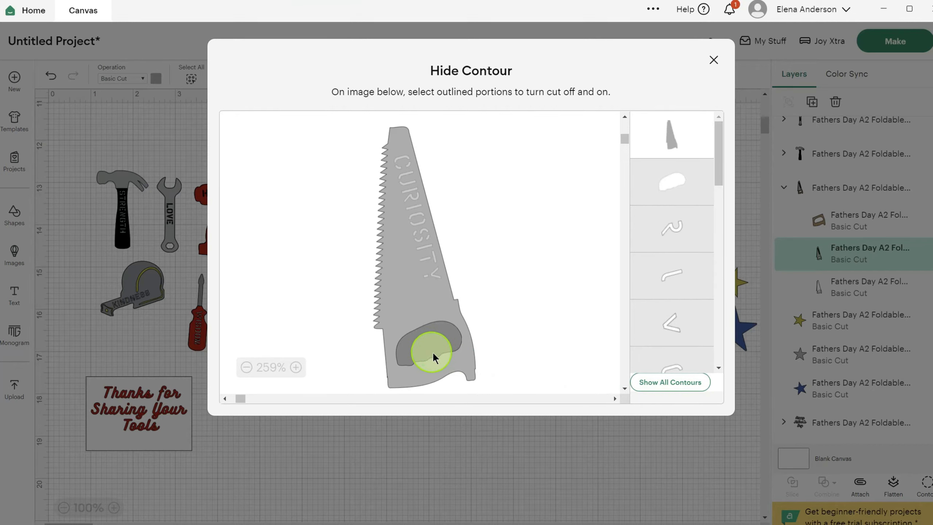
click(435, 352)
scroll(665, 255, down, 5)
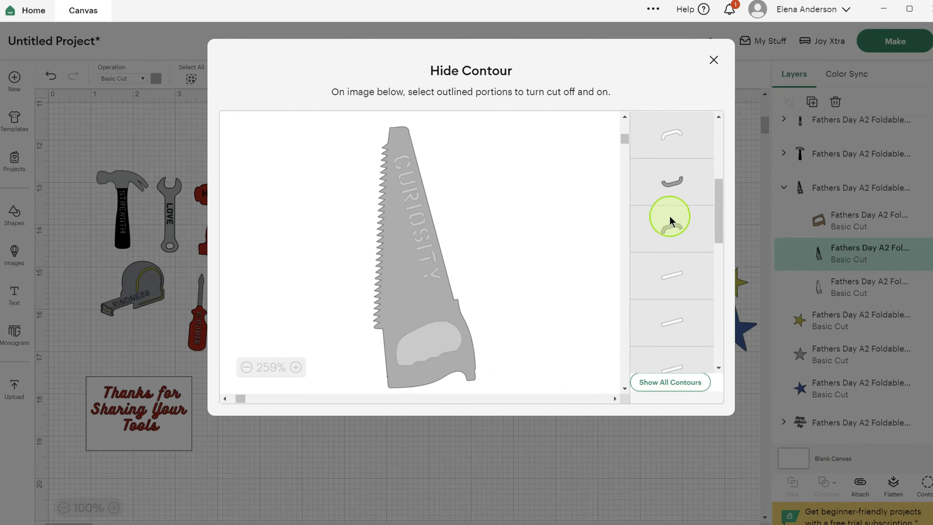
scroll(669, 214, down, 6)
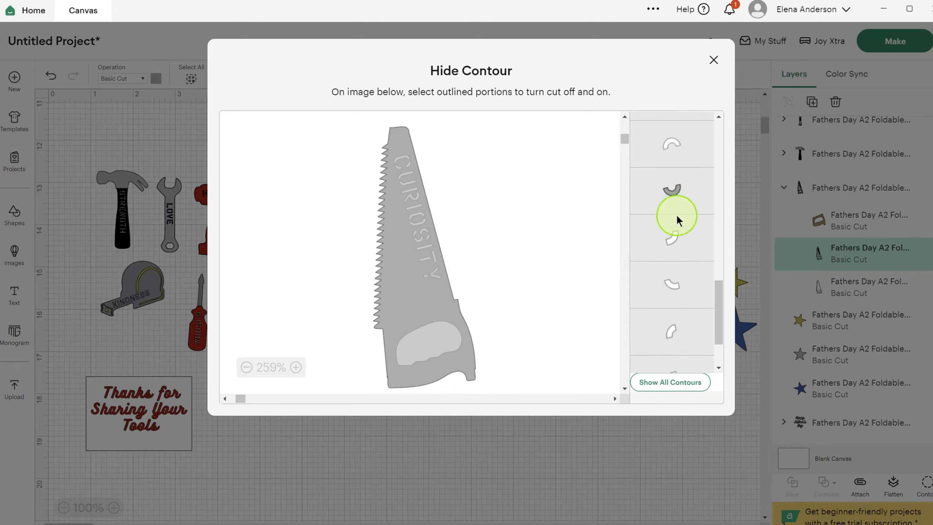
scroll(677, 214, down, 2)
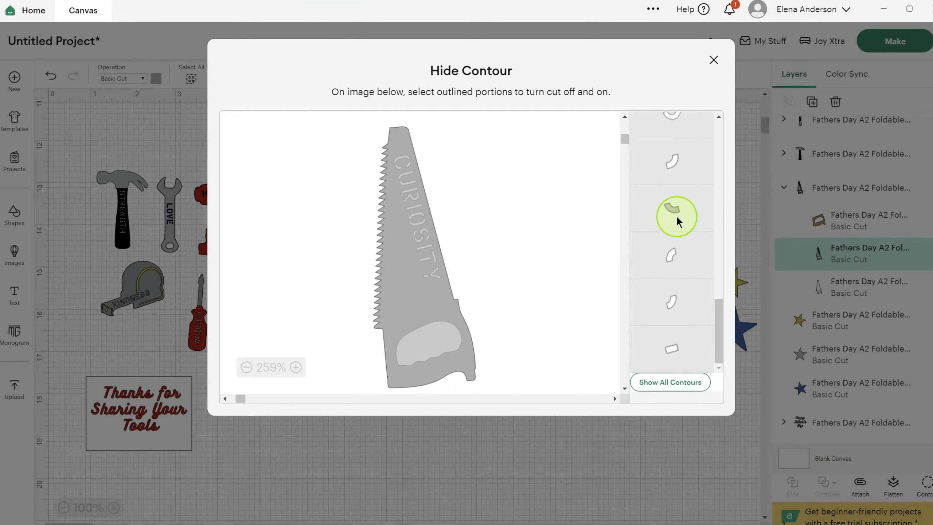
click(674, 353)
click(673, 354)
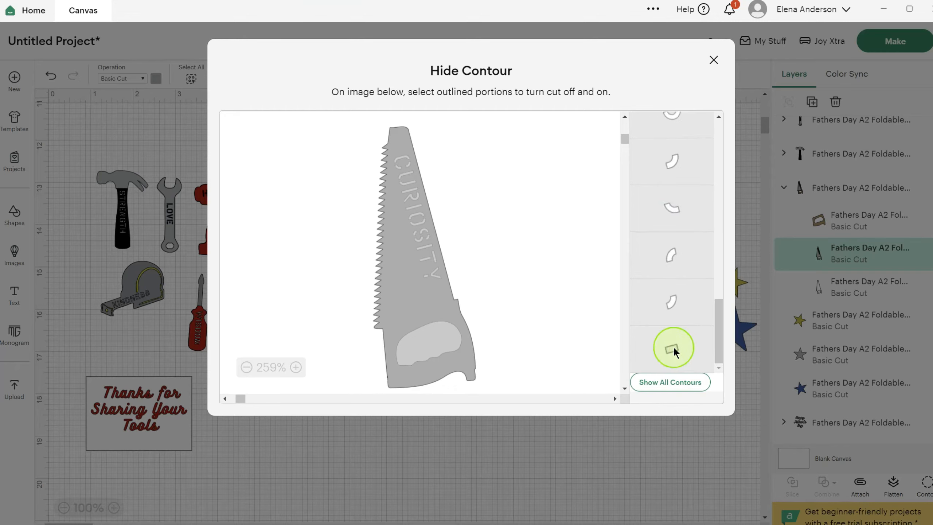
scroll(670, 306, up, 5)
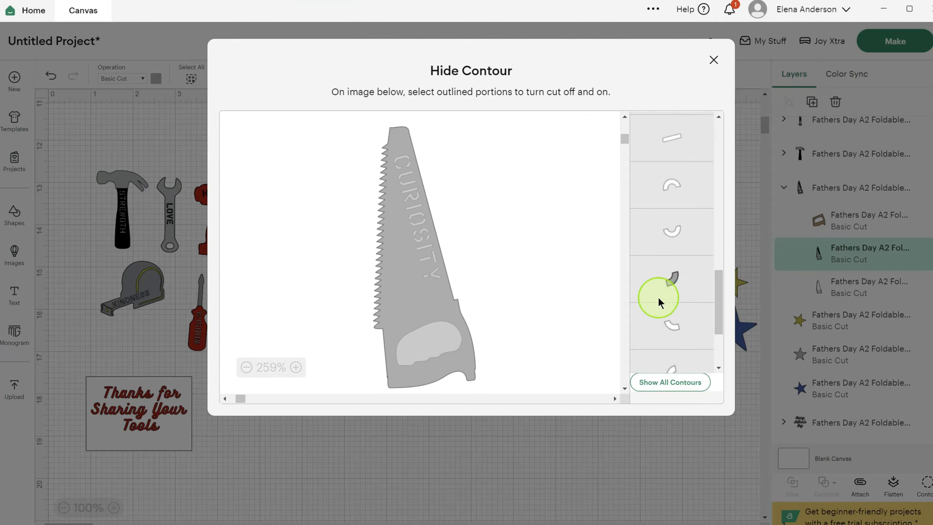
scroll(690, 318, up, 5)
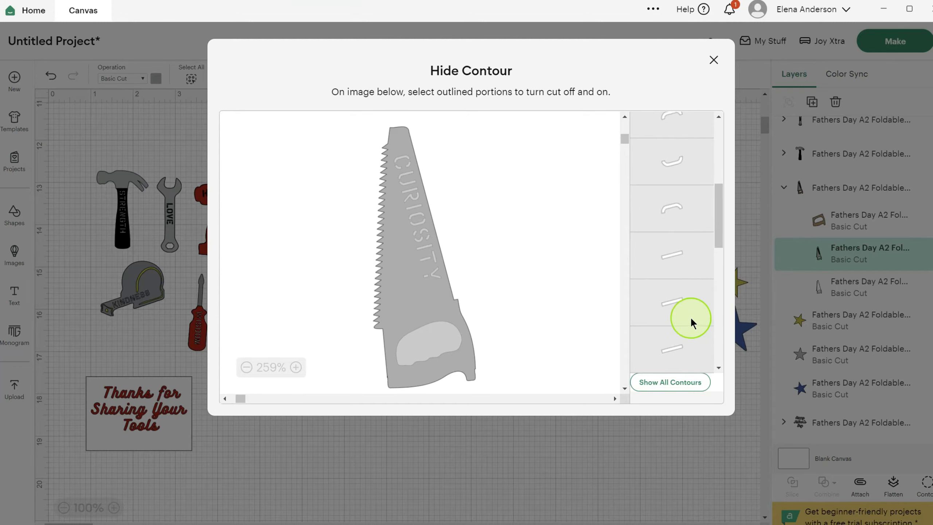
scroll(689, 316, up, 1)
click(668, 191)
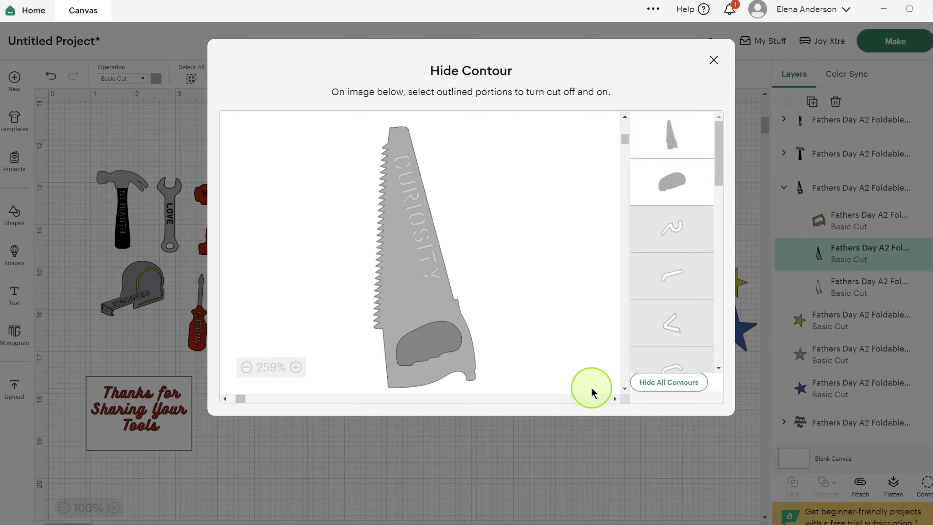
click(713, 60)
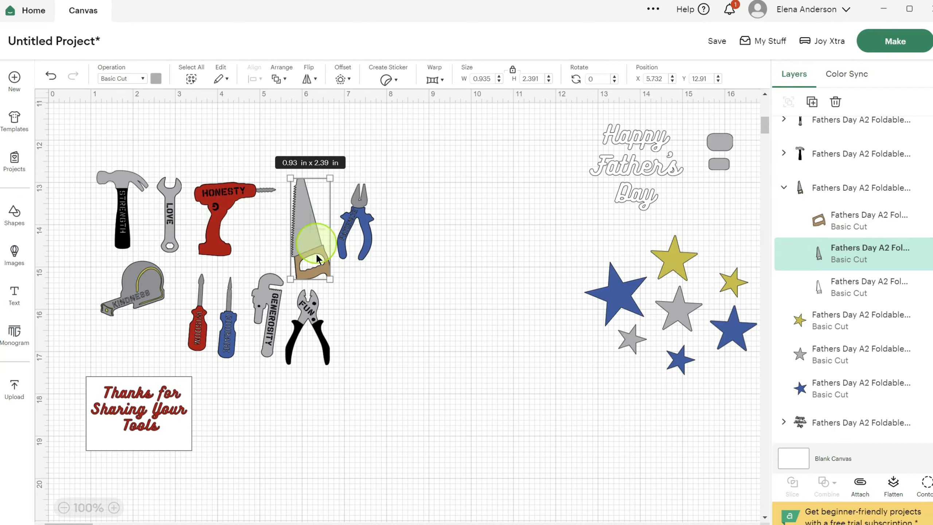
- Hide the white backing layer of the Curiosity saw, and undo the saw's visibility and contour changes
click(845, 290)
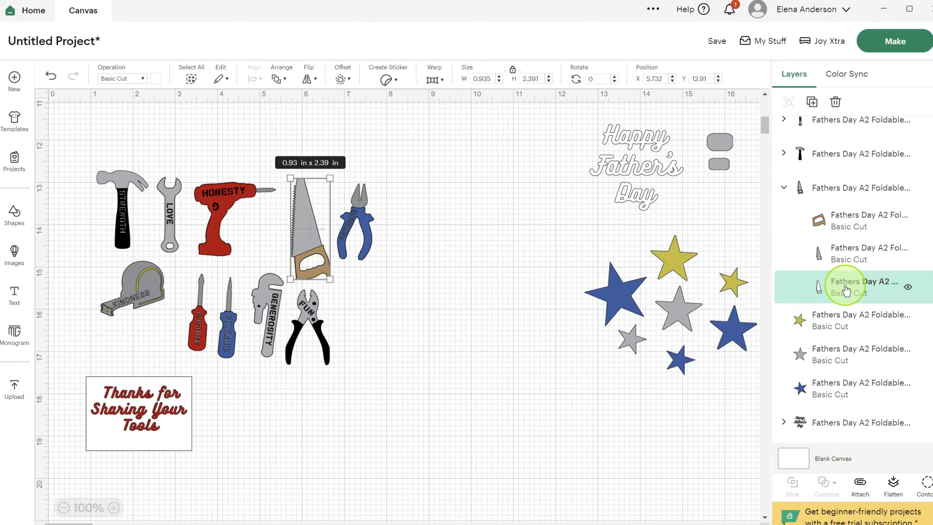
drag(852, 290, 796, 274)
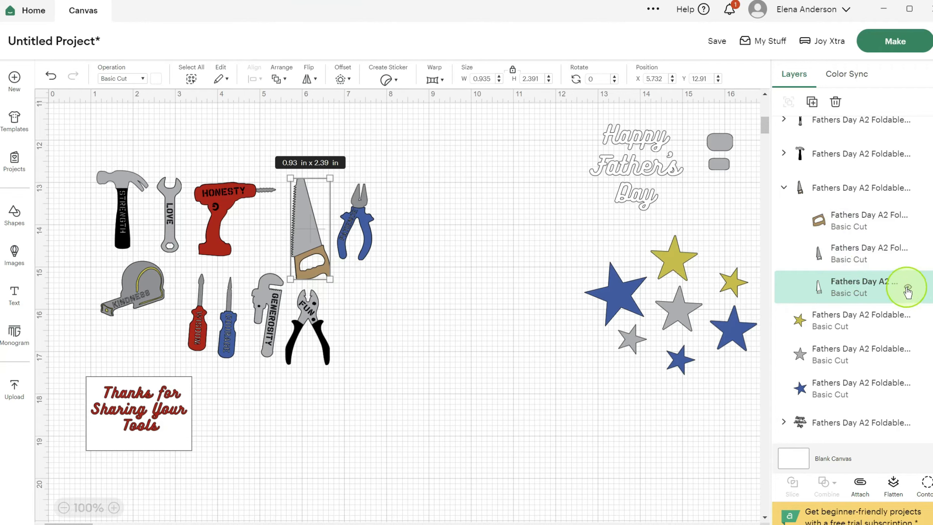
click(907, 289)
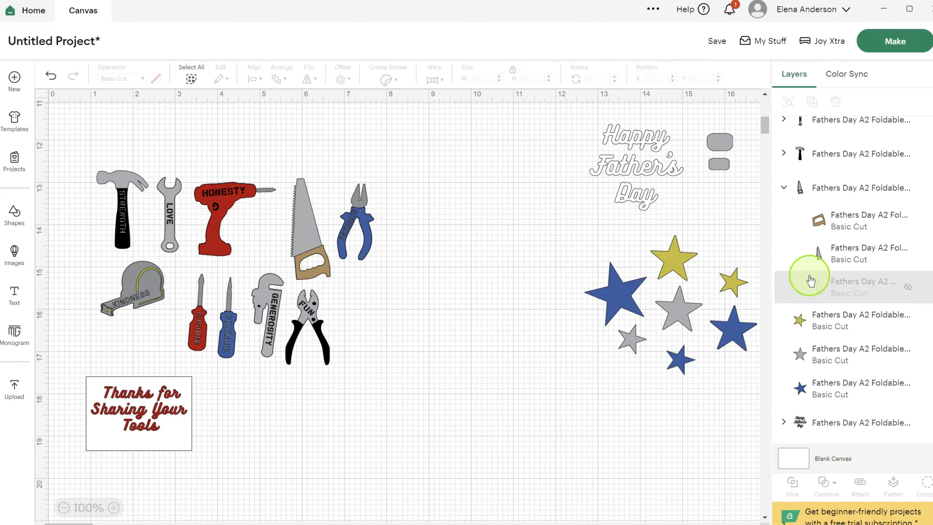
click(50, 76)
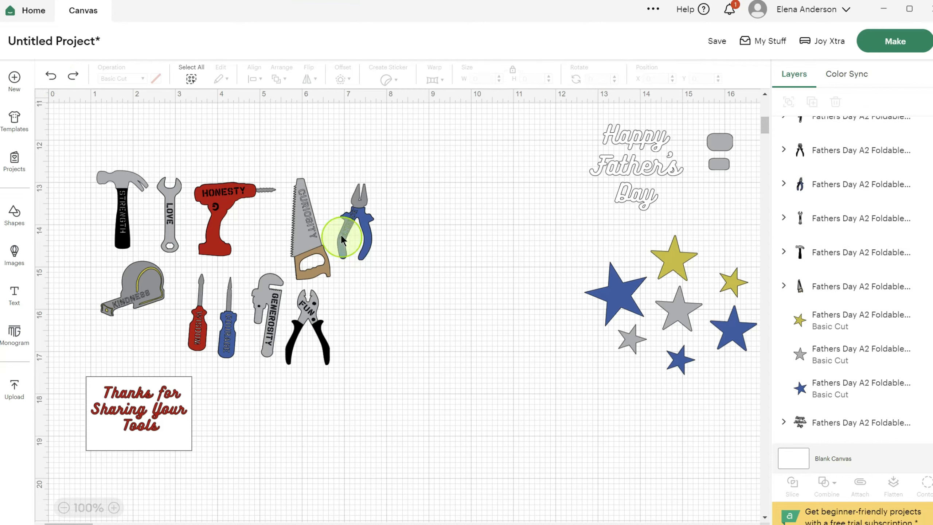
- Flatten the Strength hammer, the Love wrench and the Honesty drill separately into Print Then Cut images
click(120, 186)
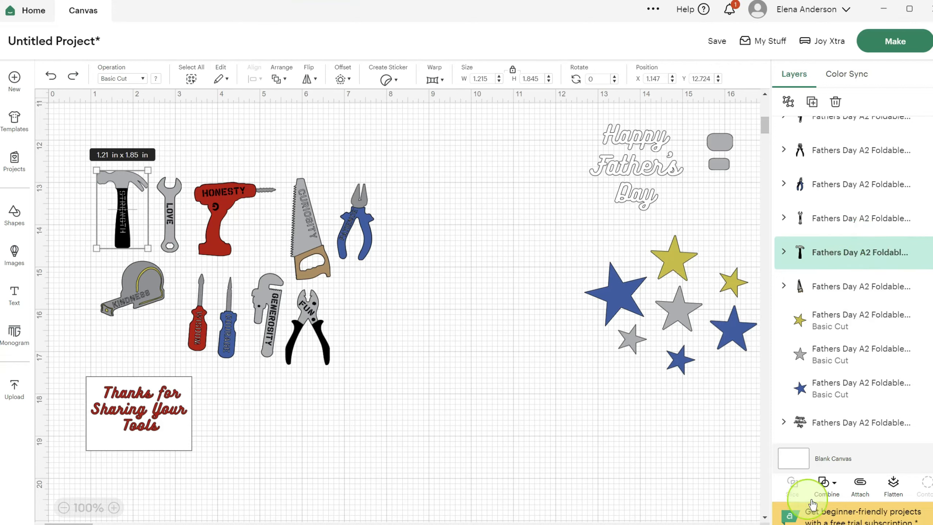
click(893, 485)
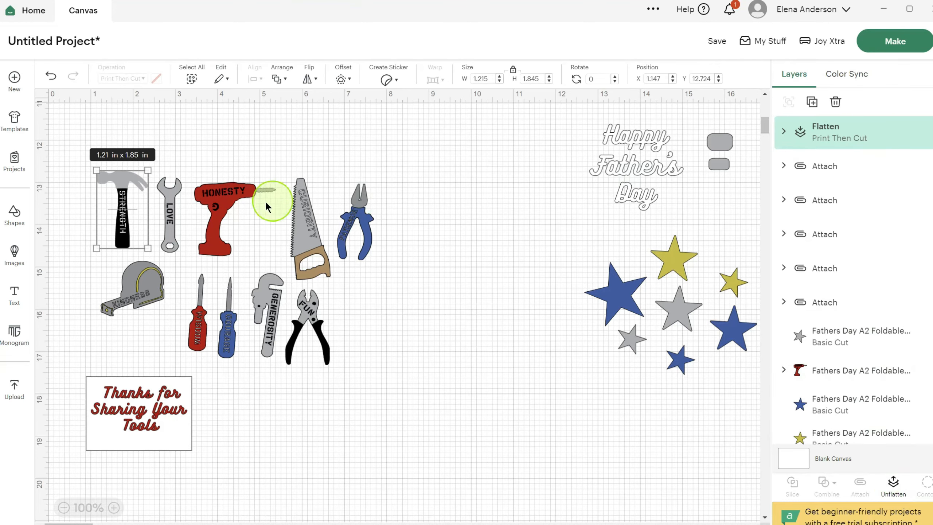
click(173, 200)
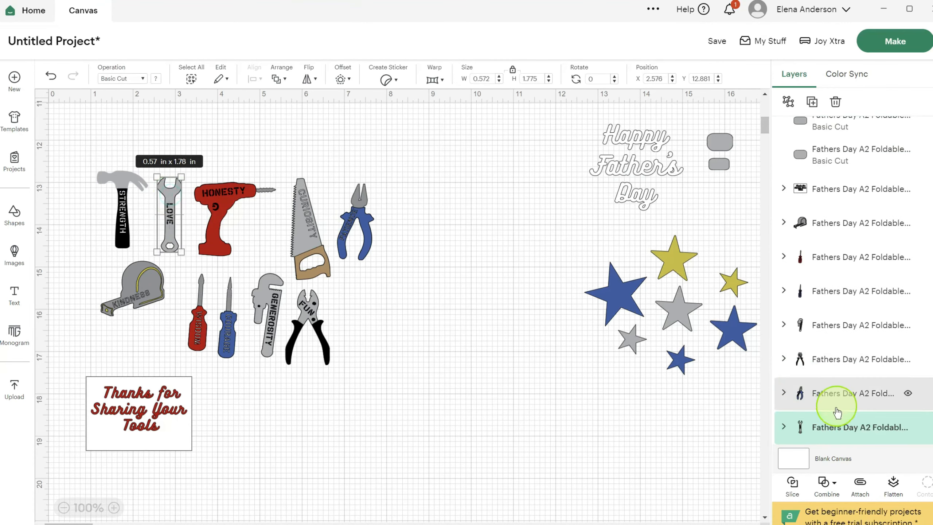
click(893, 490)
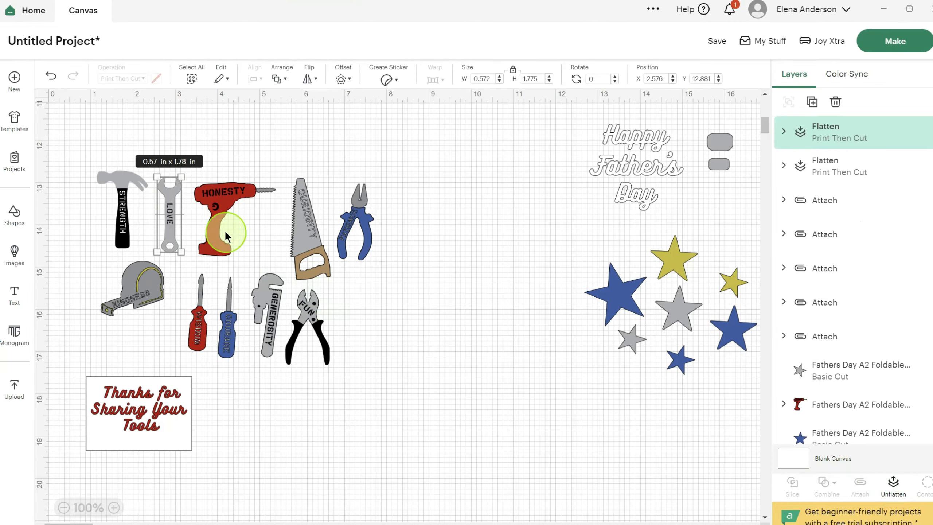
click(217, 225)
click(892, 486)
- Flatten the Curiosity saw, the Patience pliers and the Fun cutters separately into Print Then Cut images
click(308, 235)
click(893, 487)
click(362, 233)
click(893, 486)
click(312, 309)
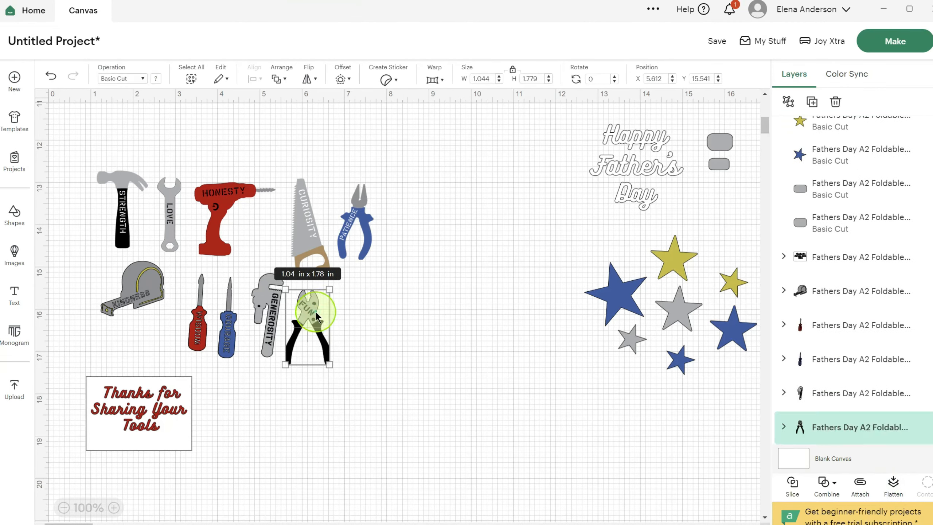
- Flatten the Generosity wrench, both screwdrivers, the Kindness tape measure and the Thanks for Sharing Your Tools panel separately
click(893, 487)
click(271, 316)
click(198, 333)
click(893, 487)
click(141, 289)
click(897, 485)
click(139, 412)
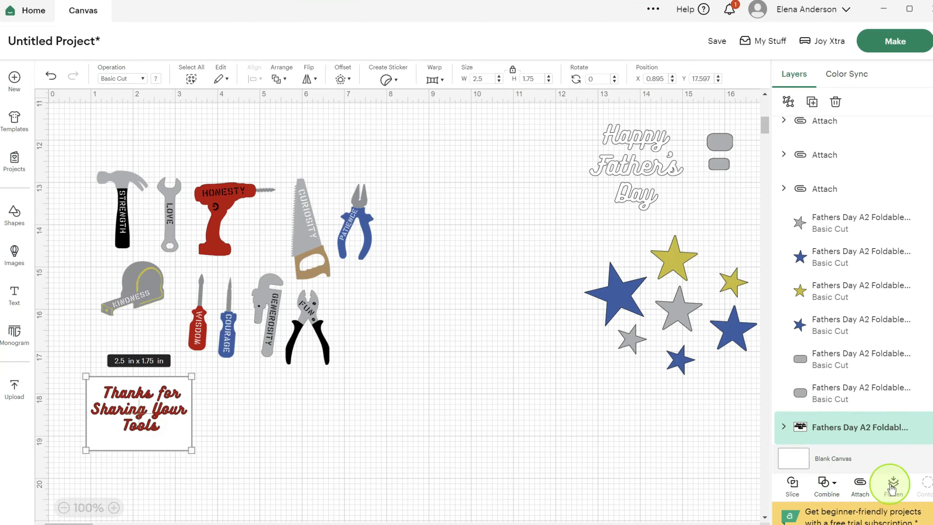
click(892, 485)
- Make the project without saving it, and load all of its materials On Mat
scroll(420, 427, up, 5)
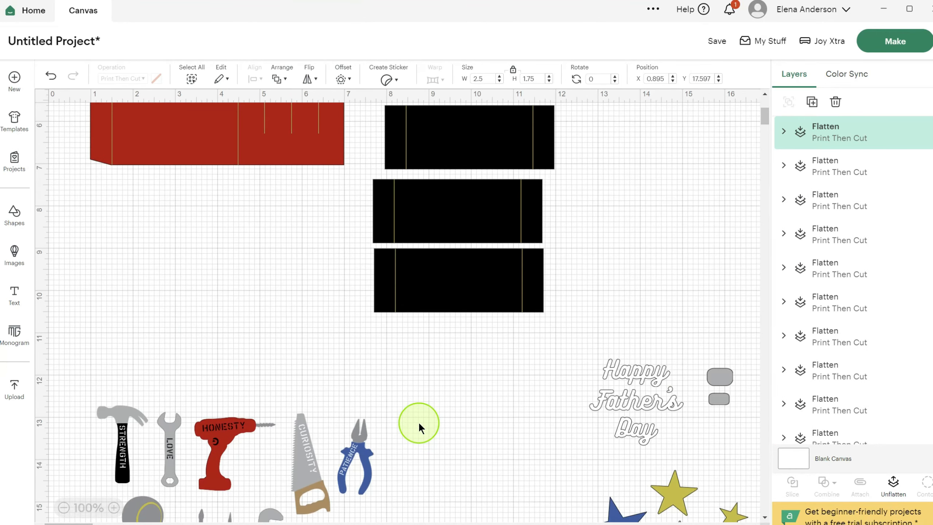
scroll(419, 424, up, 4)
scroll(366, 400, down, 10)
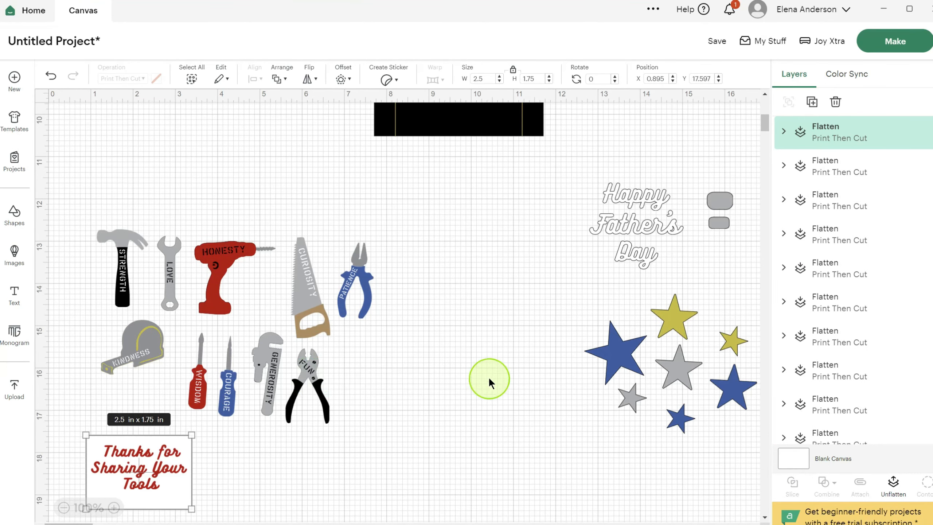
scroll(480, 372, up, 10)
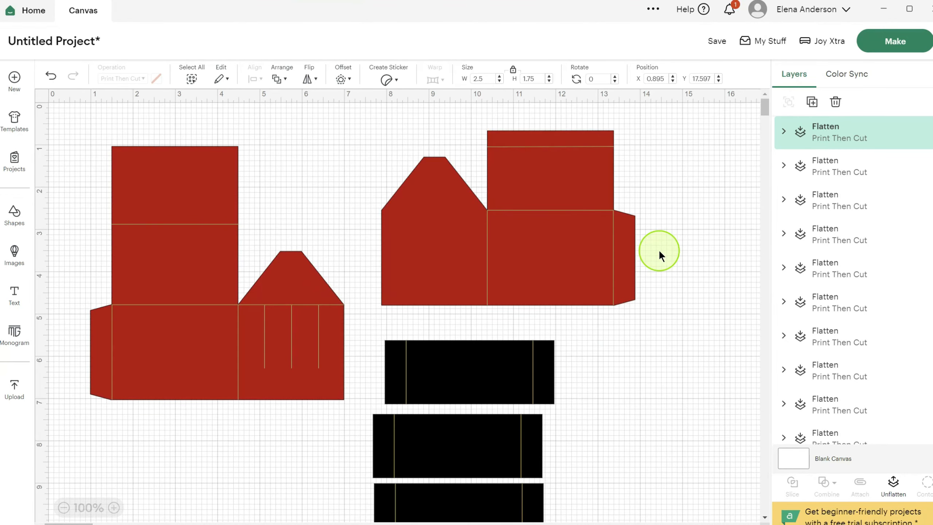
click(891, 43)
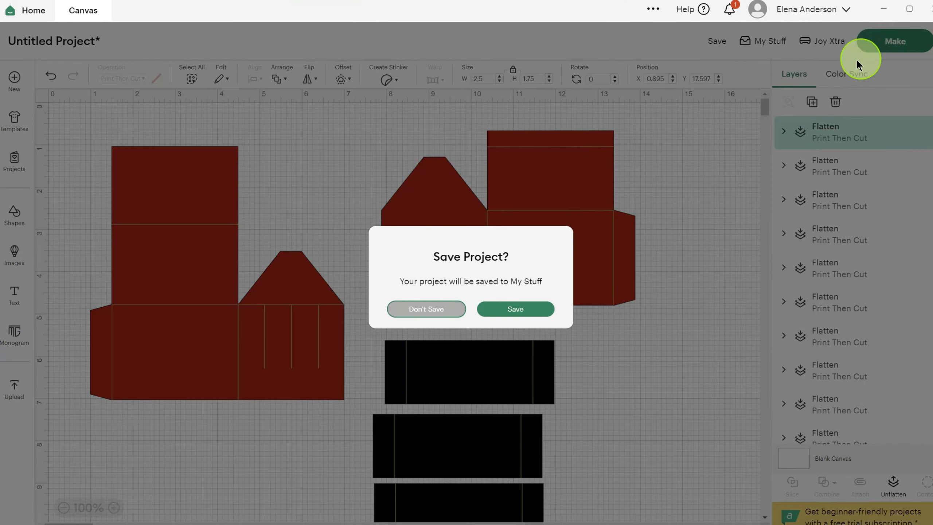
click(414, 313)
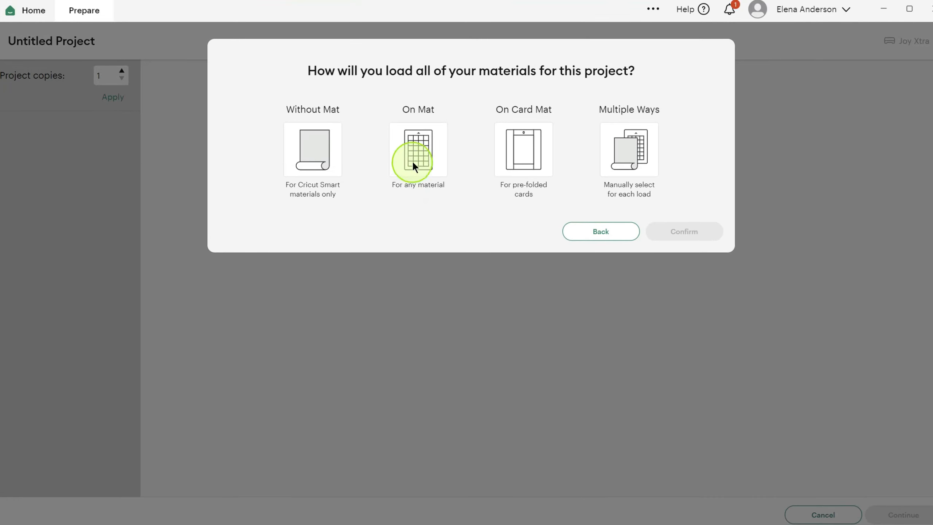
click(416, 147)
click(684, 232)
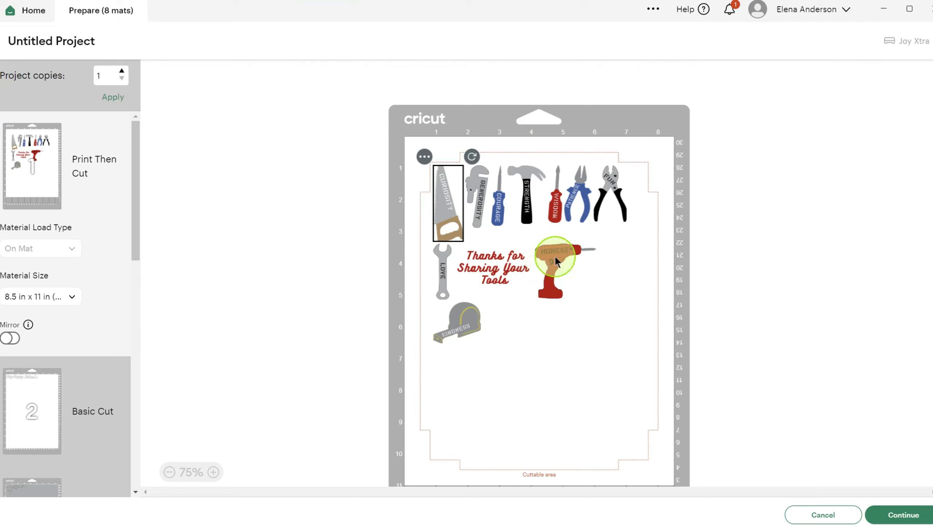
- On the Print Then Cut mat, move the Honesty drill to about X 6, Y 3.3, and space the Wisdom screwdriver and sentiment panel beside it
drag(555, 258, 614, 251)
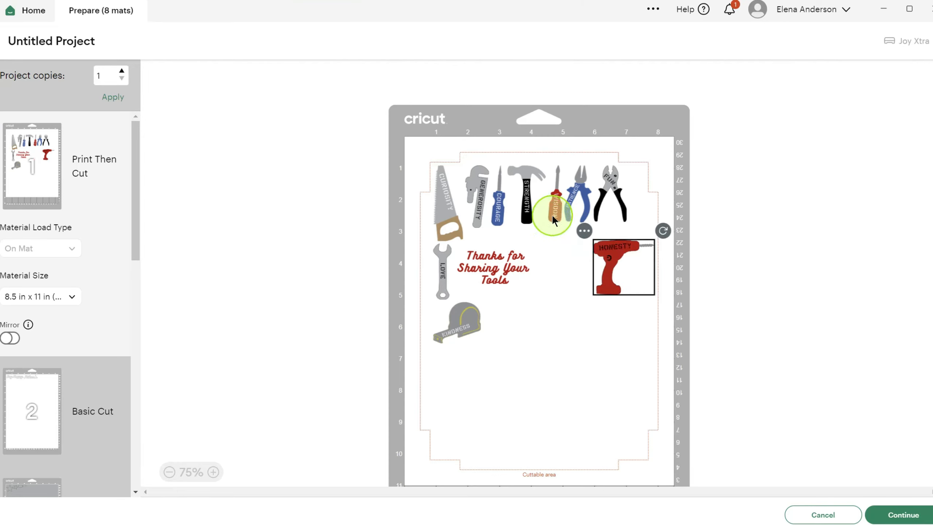
drag(551, 214, 558, 283)
drag(486, 270, 506, 276)
- Lay the Curiosity saw horizontally beside the tape measure at about X 3.5, Y 5.5, and shift the Generosity wrench and Courage screwdriver away from the hammer
drag(440, 210, 548, 333)
drag(580, 277, 561, 324)
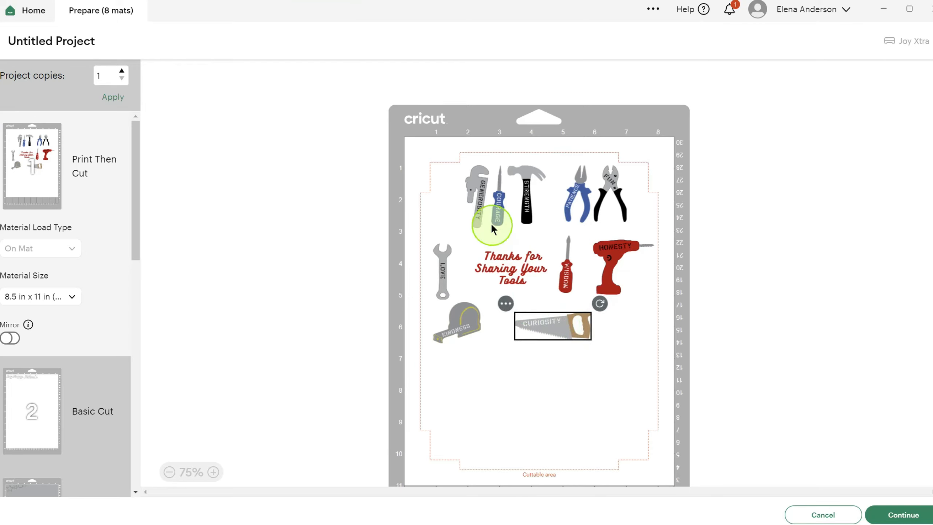
mouse_move(477, 211)
mouse_down()
mouse_move(450, 210)
mouse_move(551, 209)
mouse_move(500, 203)
mouse_move(482, 211)
mouse_up()
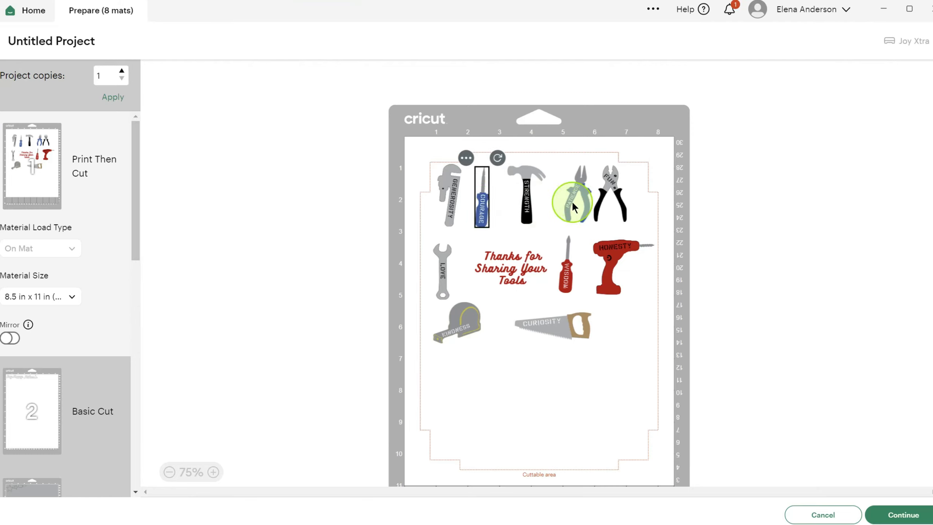